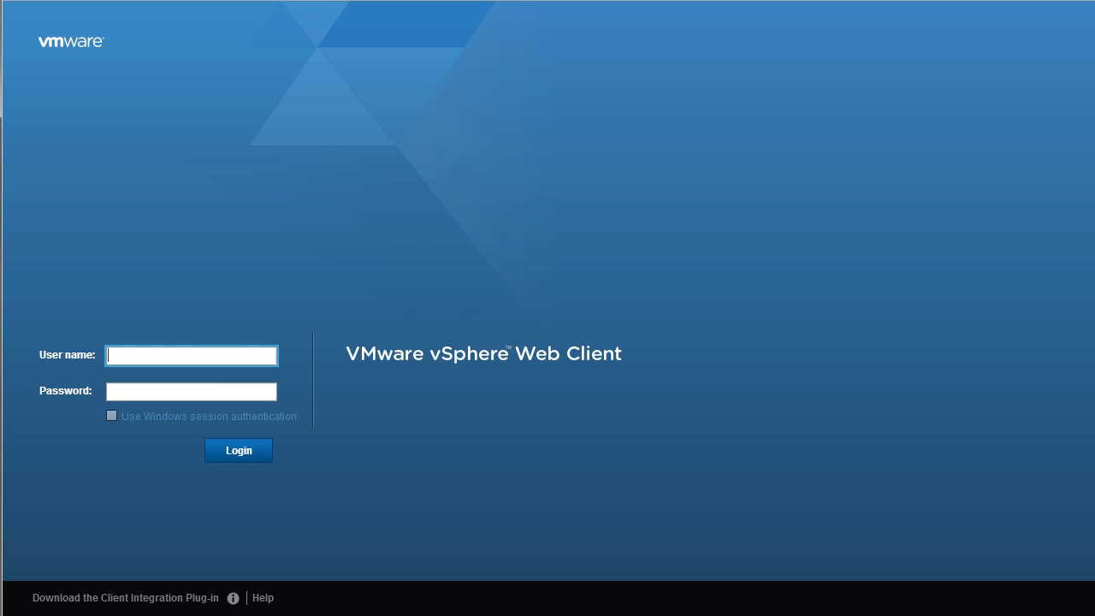
Sign in to the vSphere Web Client as Administrator and open the Hosts and Clusters inventory.
text(Administrator)
key(Tab)
text(*********)
key(Return)
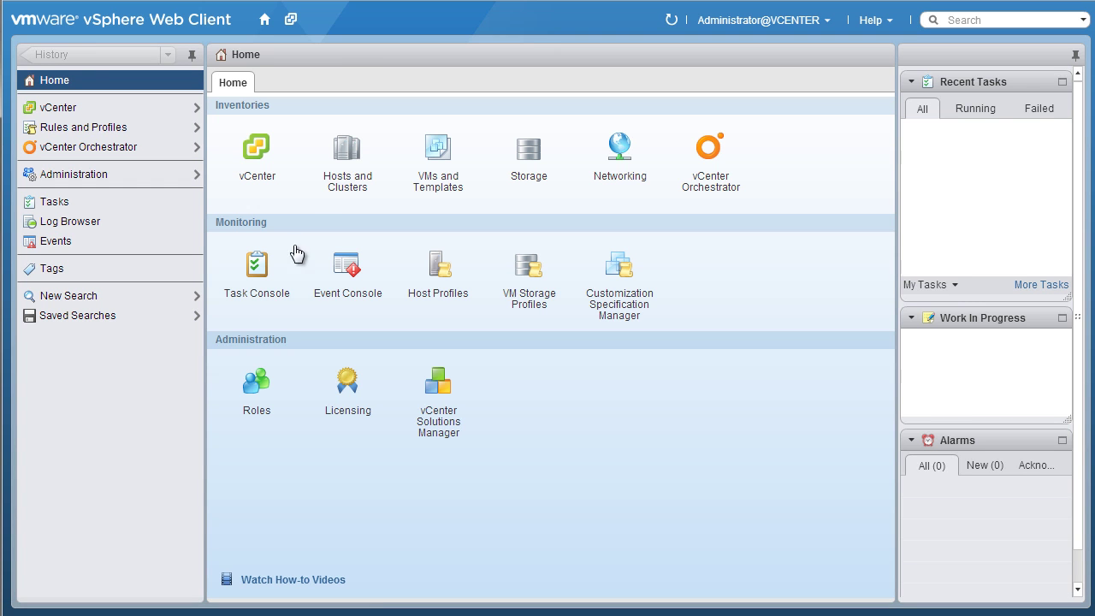
click(347, 154)
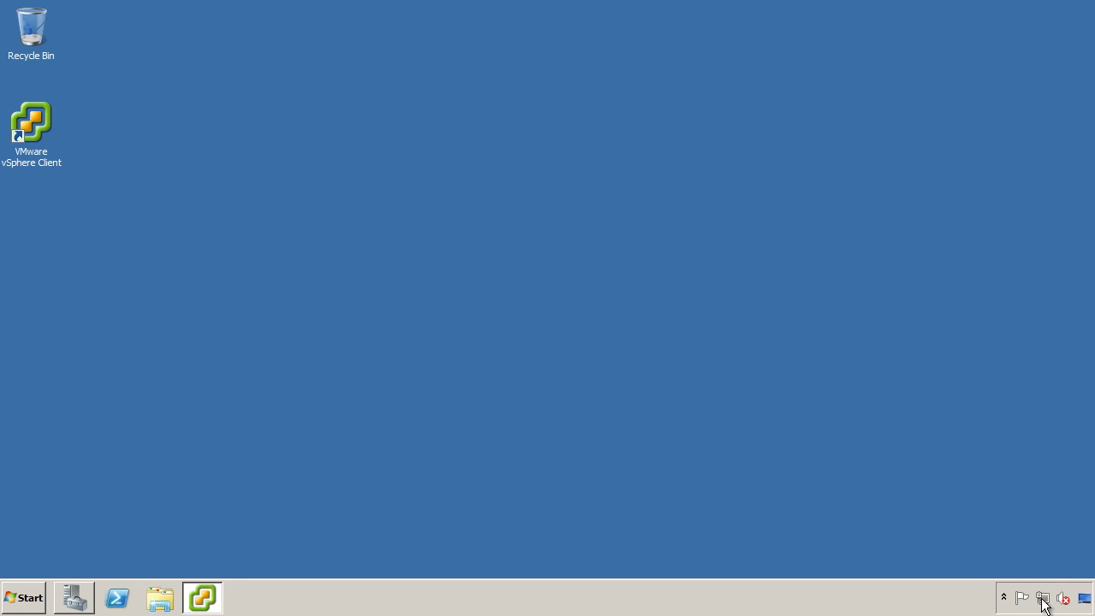
Check the Local Area Connection's IP address details in Network and Sharing Center, then close them.
click(1044, 600)
click(1013, 563)
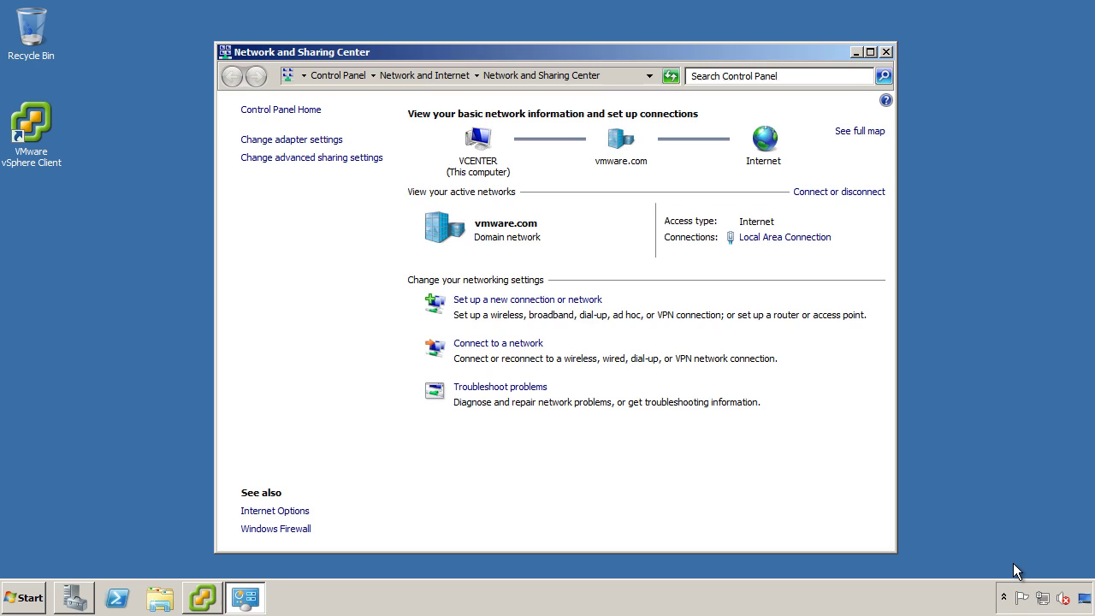
click(319, 144)
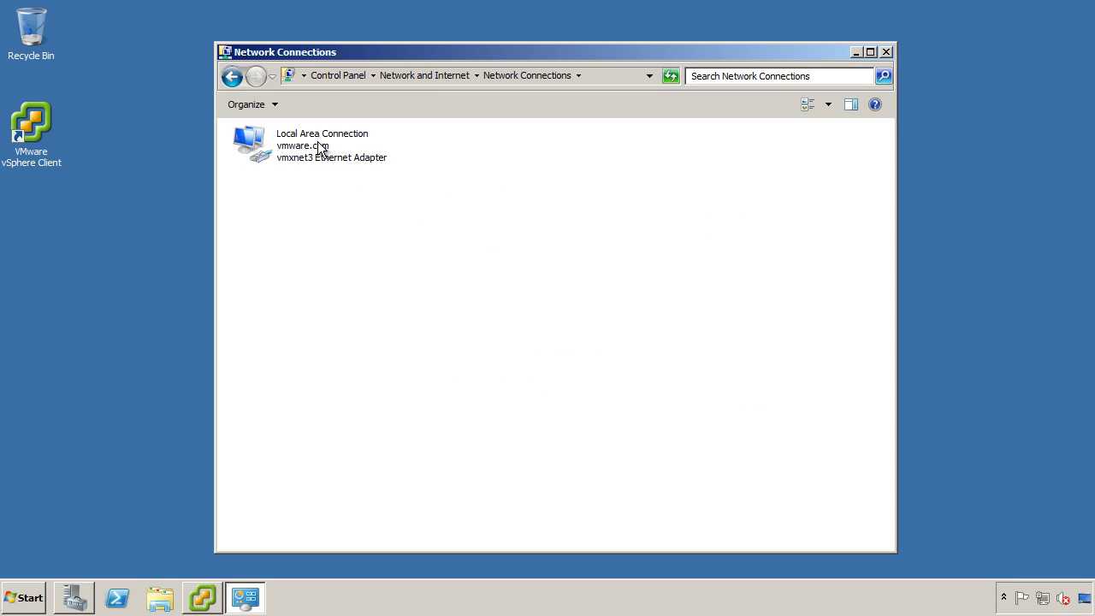
double_click(325, 158)
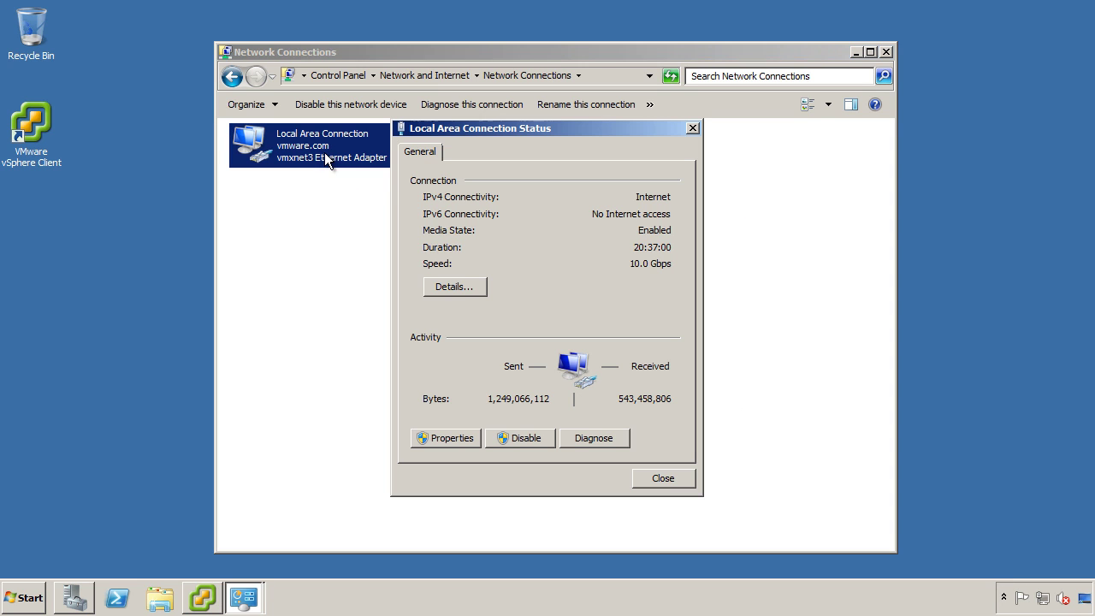
click(454, 287)
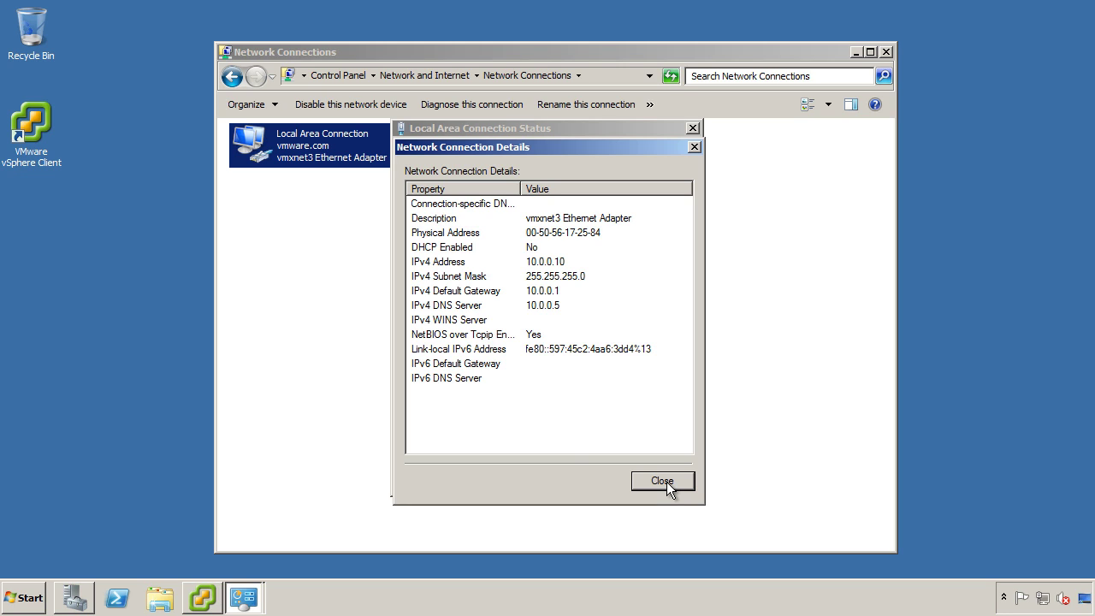
click(663, 481)
click(667, 482)
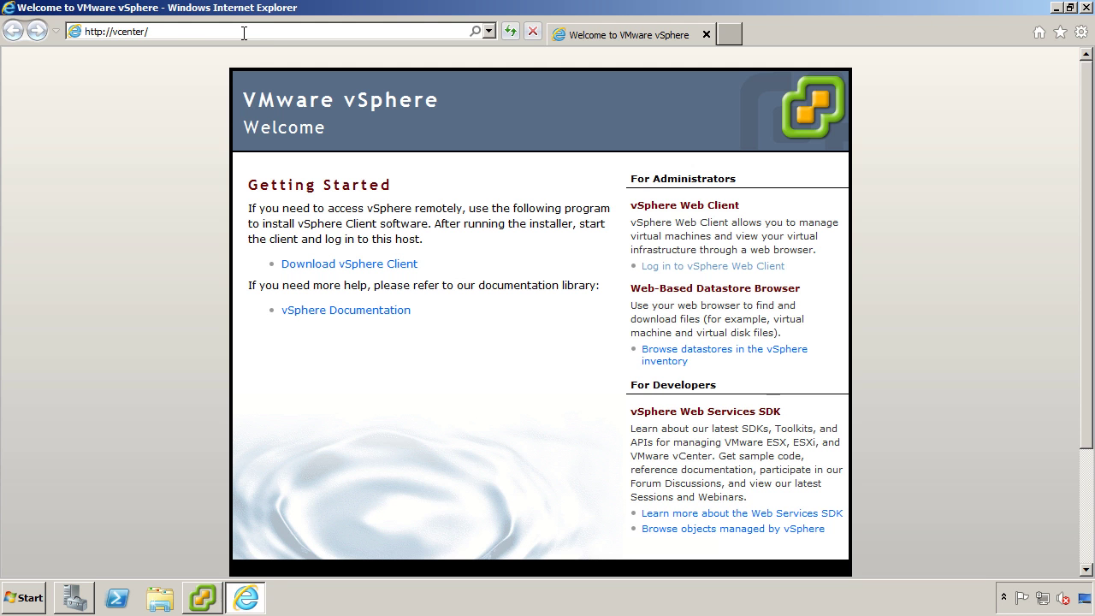
Go to the 'pubs' site and open the vCenter Server Heartbeat documentation.
click(242, 33)
text(pubs.vmware.com/)
key(Return)
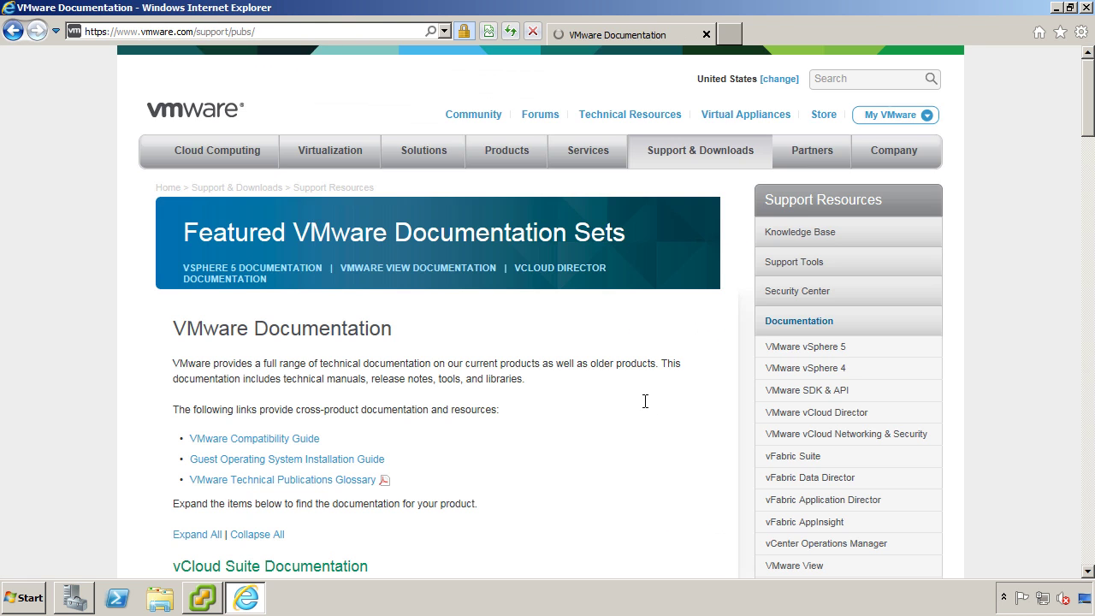
scroll(790, 308, down, 4)
click(809, 299)
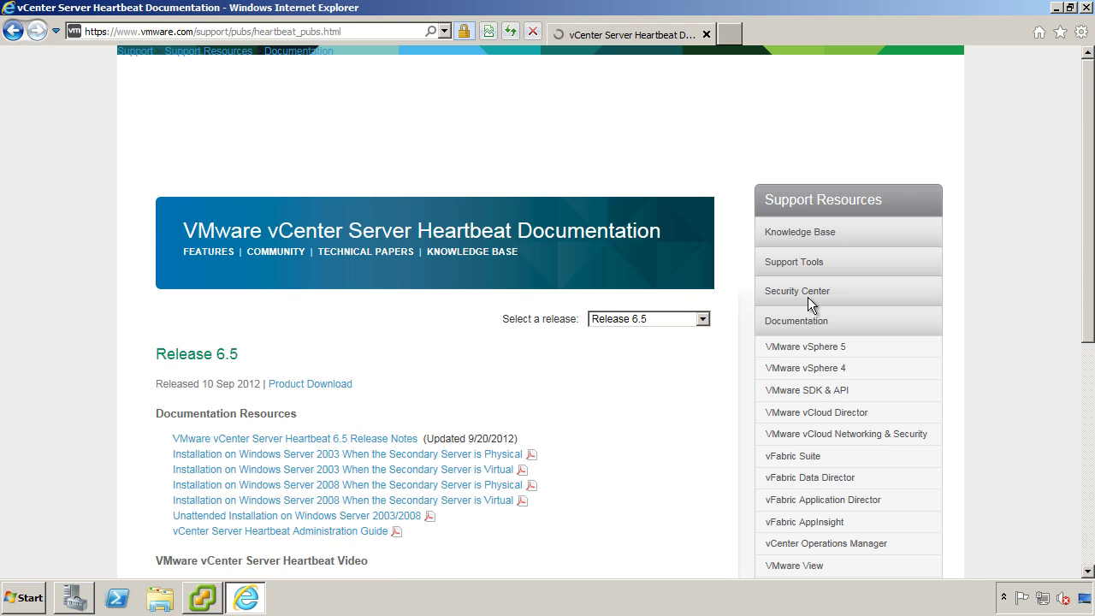
Open the Windows Server 2008 virtual-secondary guide and read from the Introduction through the network sections.
click(449, 501)
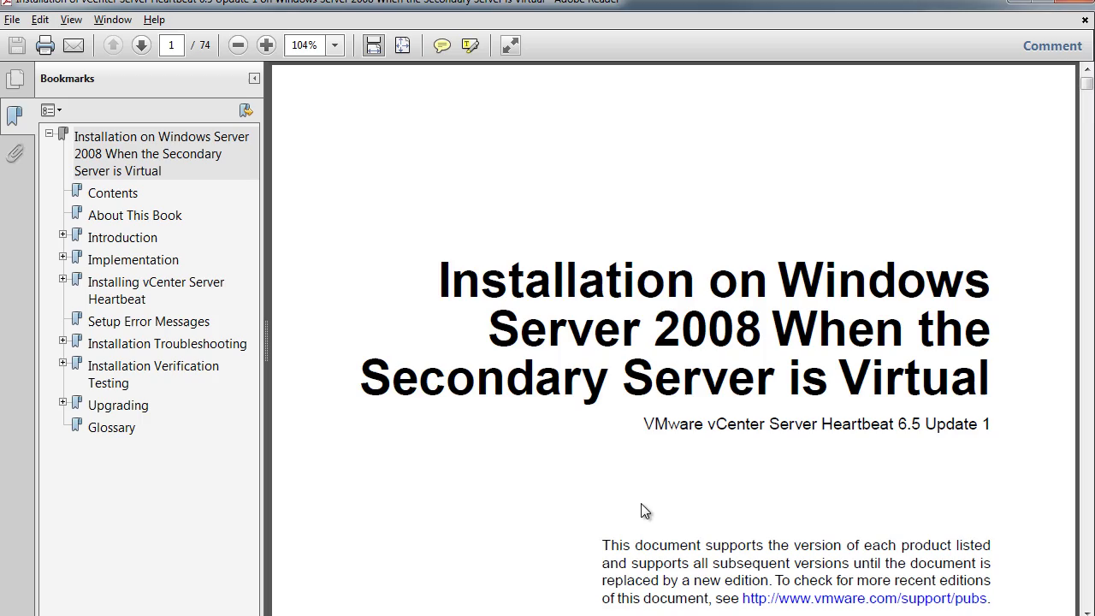
click(145, 244)
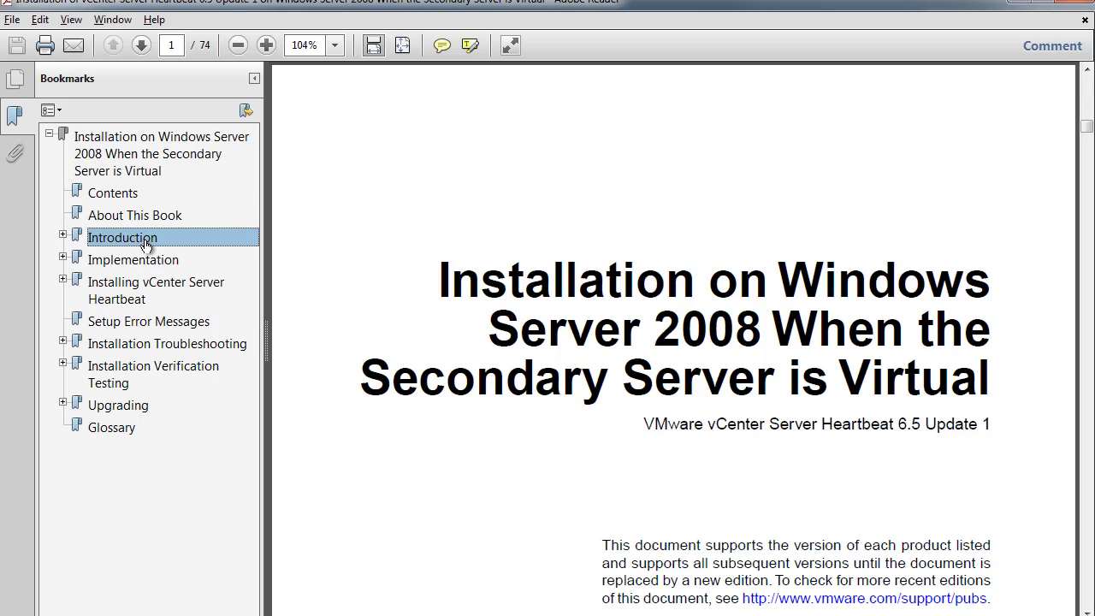
scroll(612, 471, down, 10)
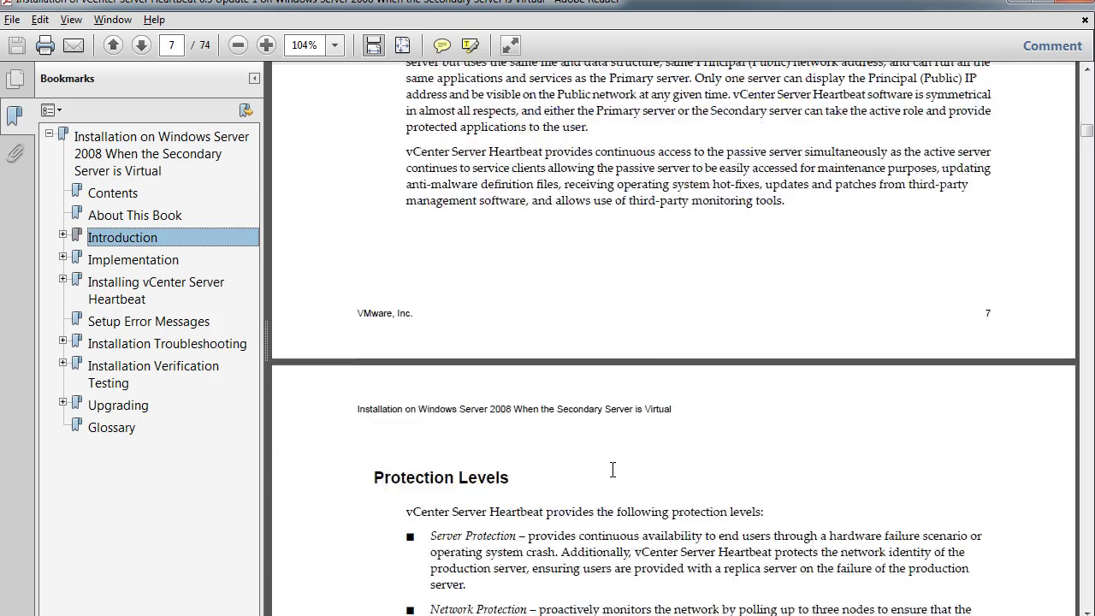
scroll(612, 469, down, 20)
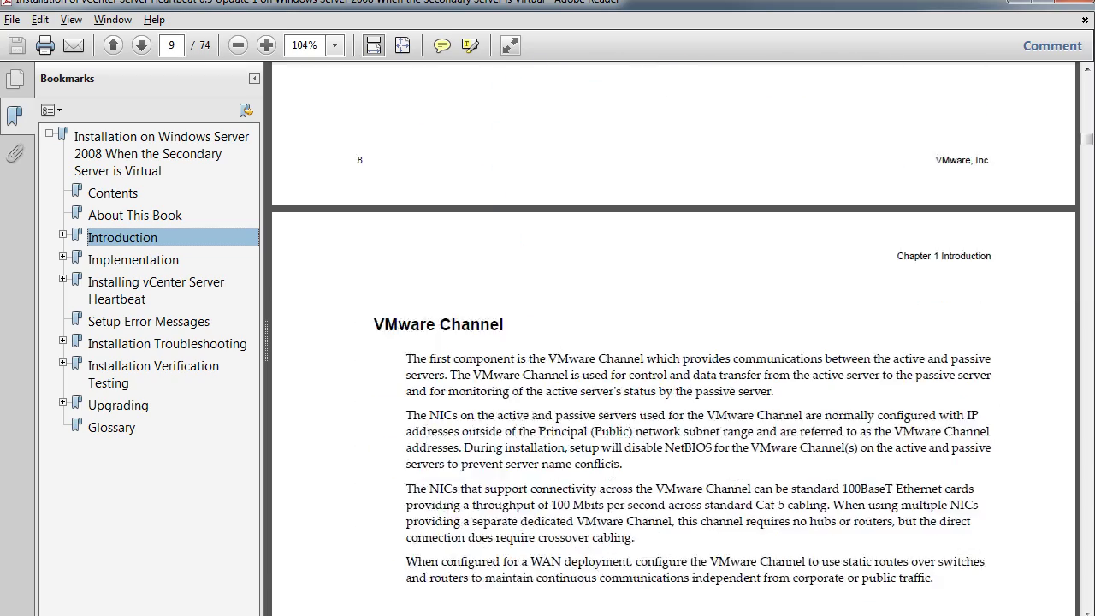
scroll(612, 470, down, 4)
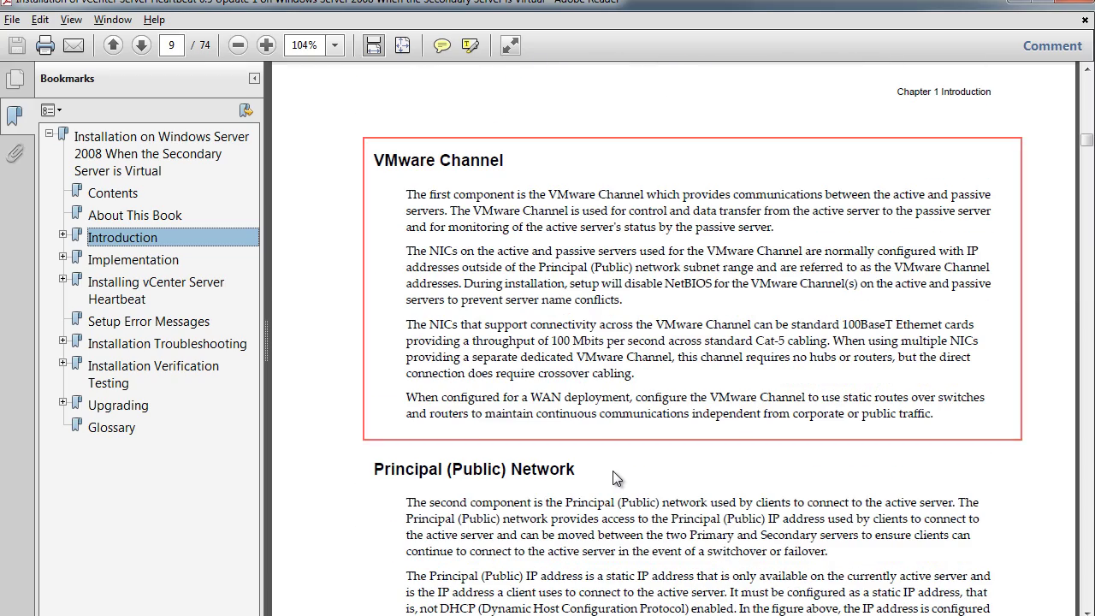
scroll(613, 470, down, 7)
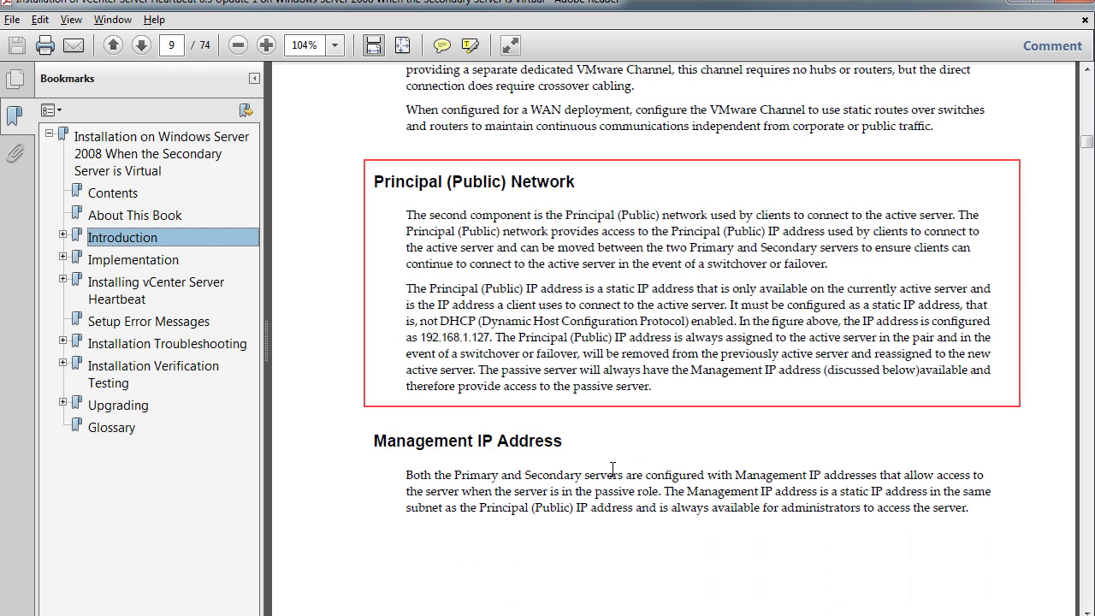
scroll(612, 471, down, 3)
scroll(613, 478, down, 3)
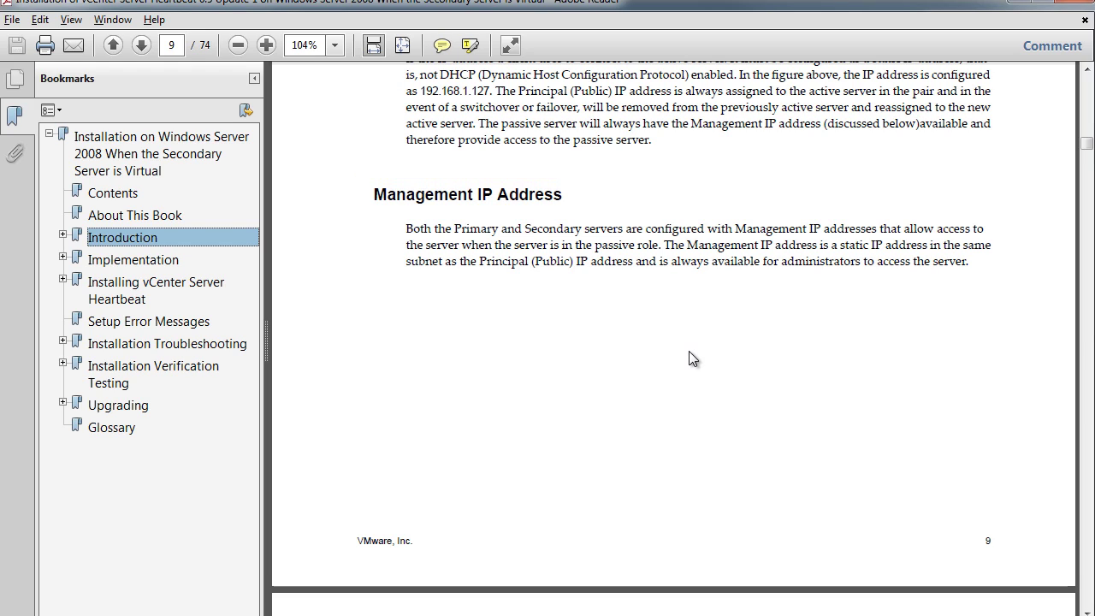
scroll(695, 380, down, 5)
scroll(693, 376, down, 20)
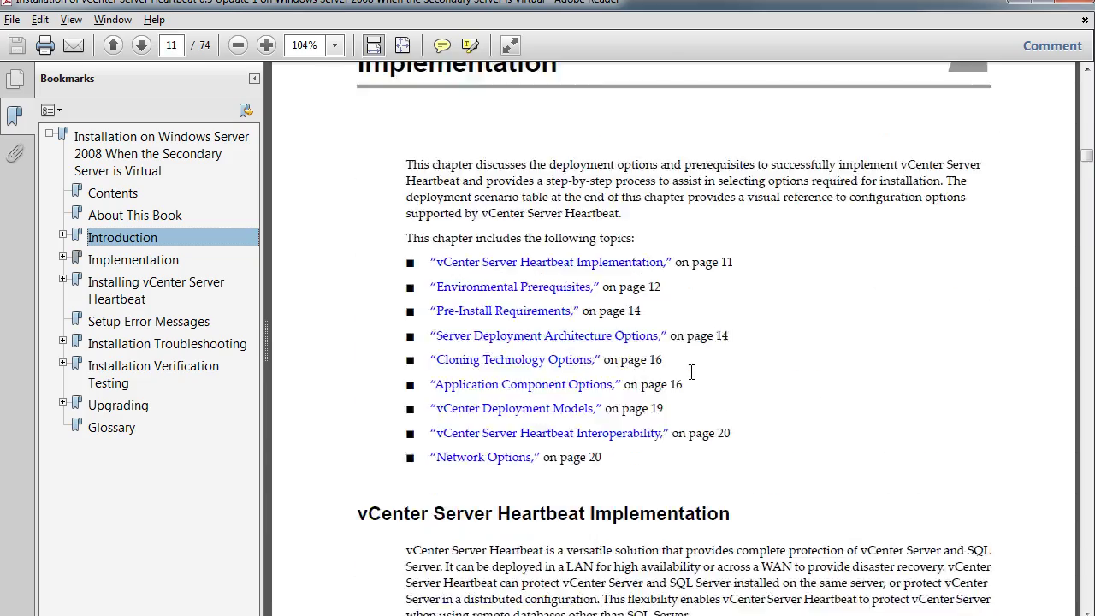
scroll(693, 376, down, 20)
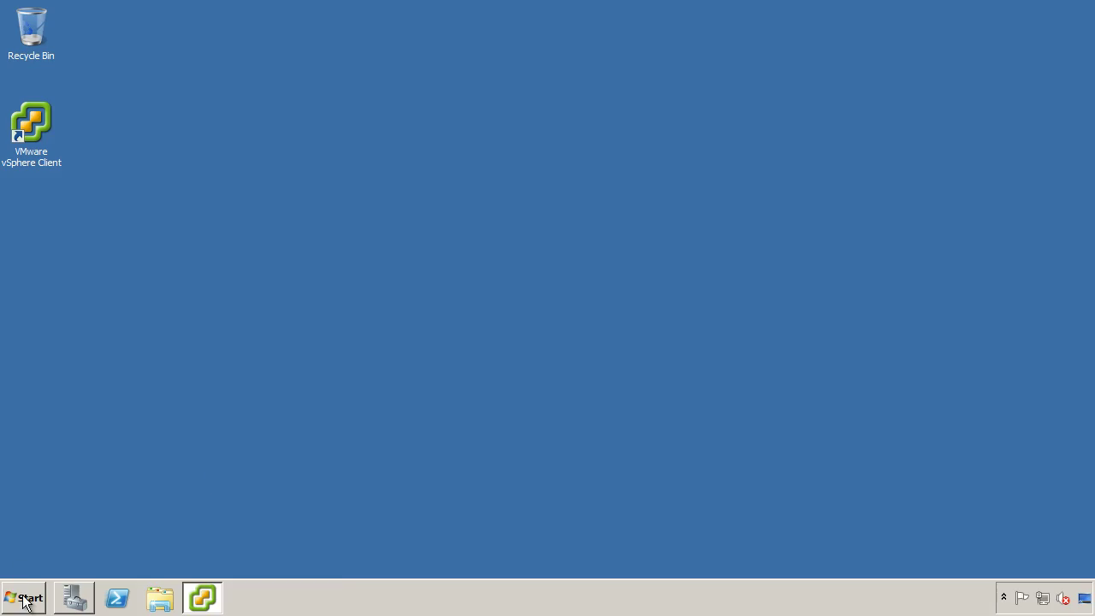
Check the Computer's system properties, then close the System window.
click(23, 597)
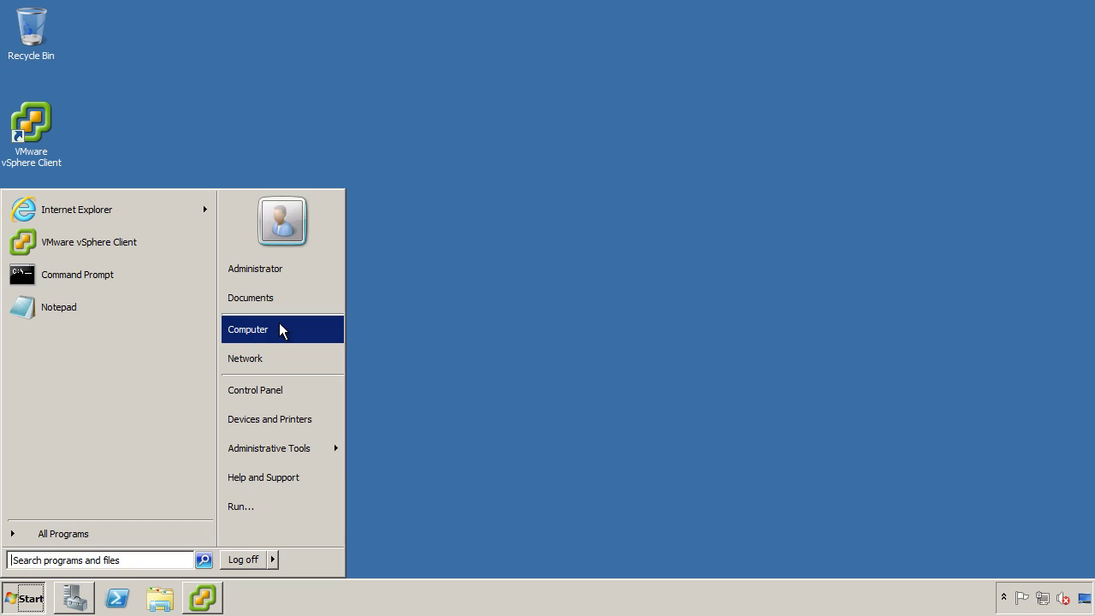
right_click(279, 327)
click(334, 470)
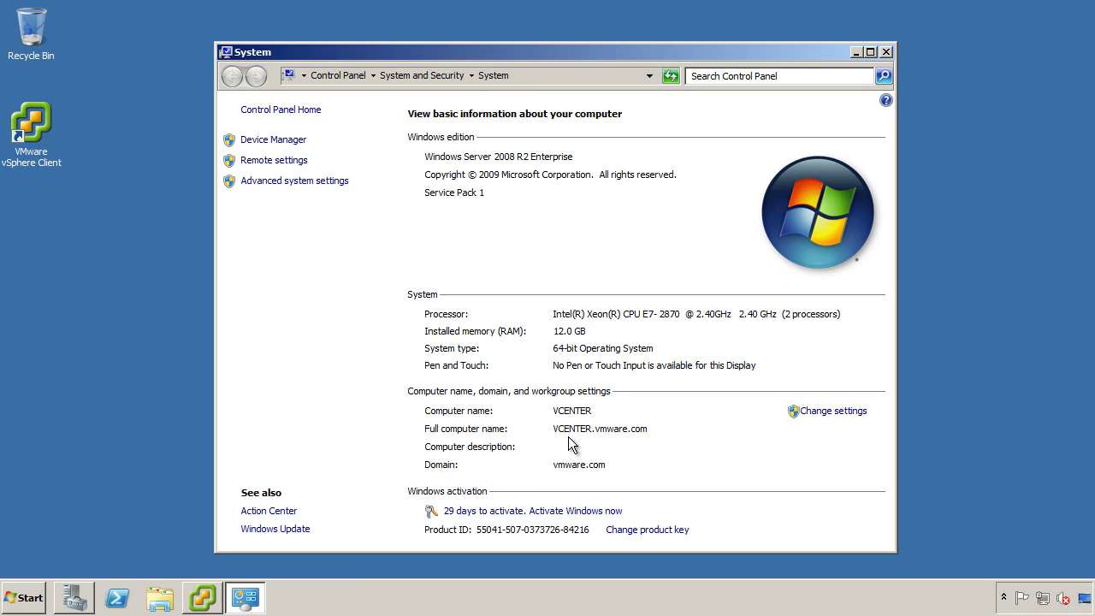
key(alt+F4)
List the installed programs in Control Panel's Programs and Features.
click(21, 597)
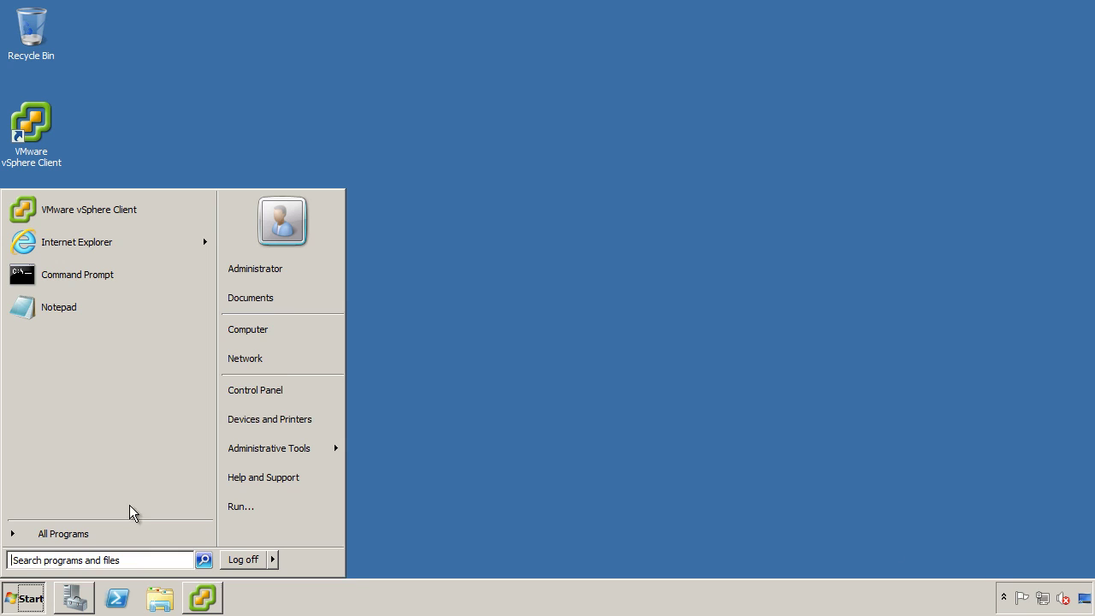
click(277, 387)
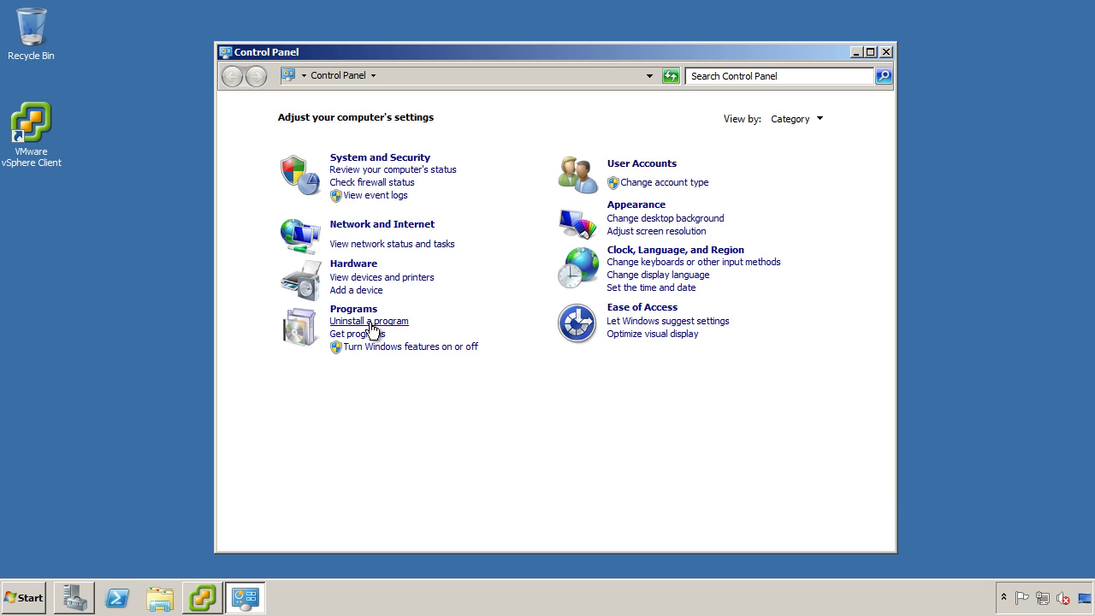
click(369, 323)
scroll(605, 359, down, 2)
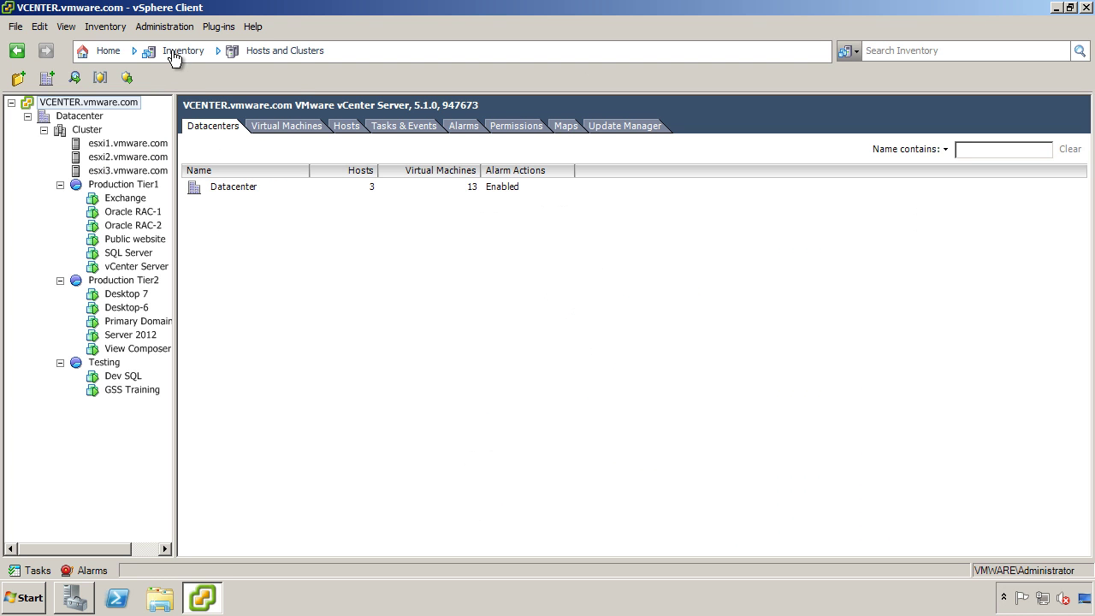
Go from the Inventory breadcrumb to Solutions and Applications > Update Manager configuration.
click(172, 57)
mouse_move(197, 123)
click(349, 123)
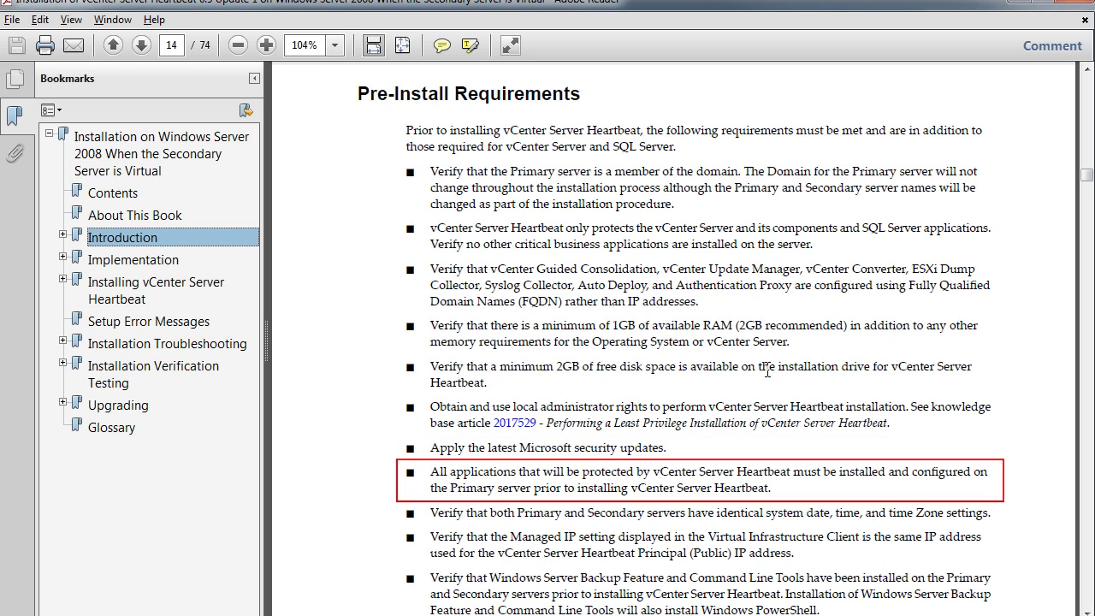
Review the Pre-Install Requirements, then view vCenter Server Runtime Settings: managed IP 10.0.0.10, VCENTER.vmware.com.
scroll(767, 369, down, 6)
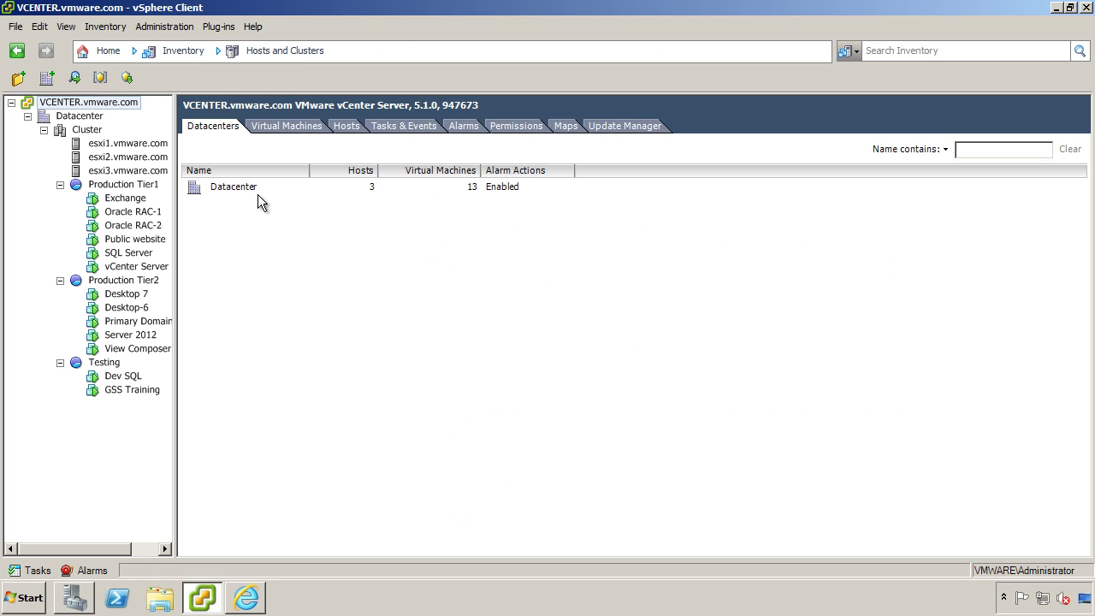
click(168, 26)
click(174, 64)
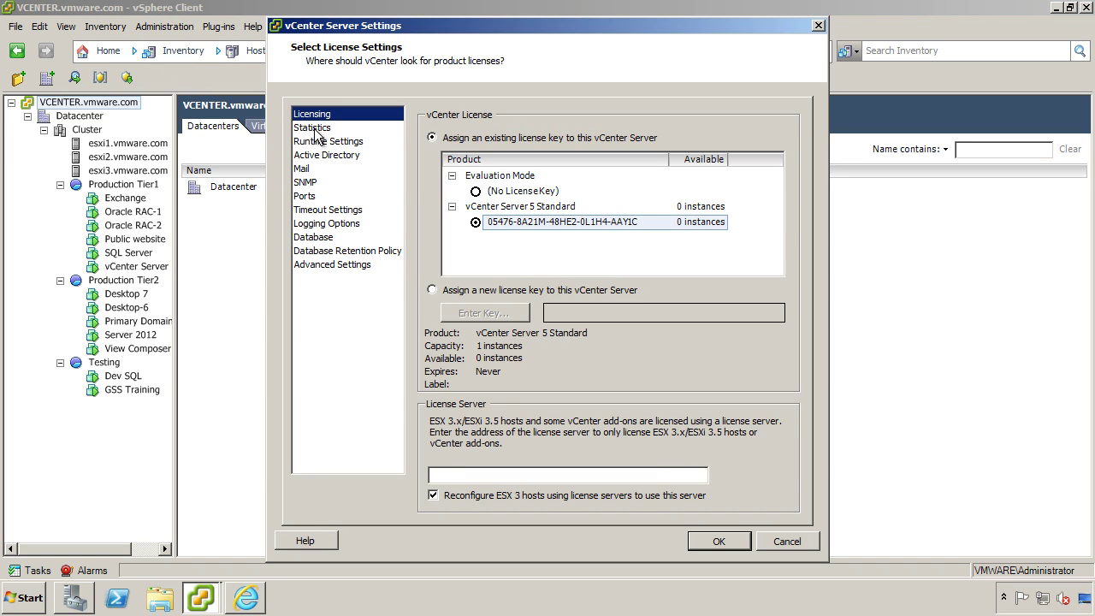
click(324, 142)
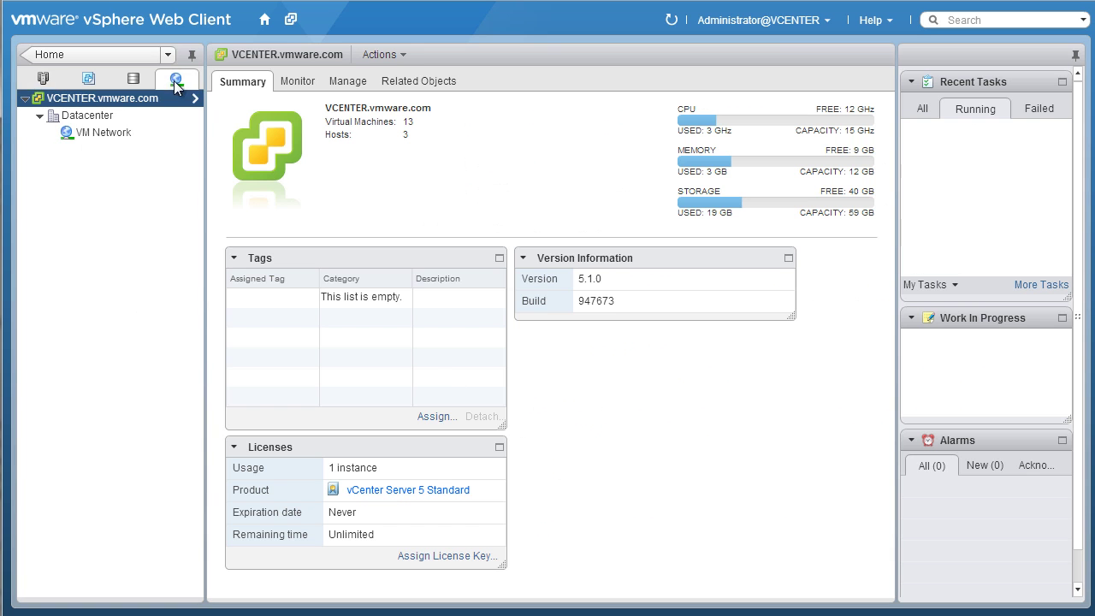
Create distributed switch 'Heartbeat DVS' on the Datacenter with port group 'VMware Channel'.
right_click(94, 115)
click(163, 180)
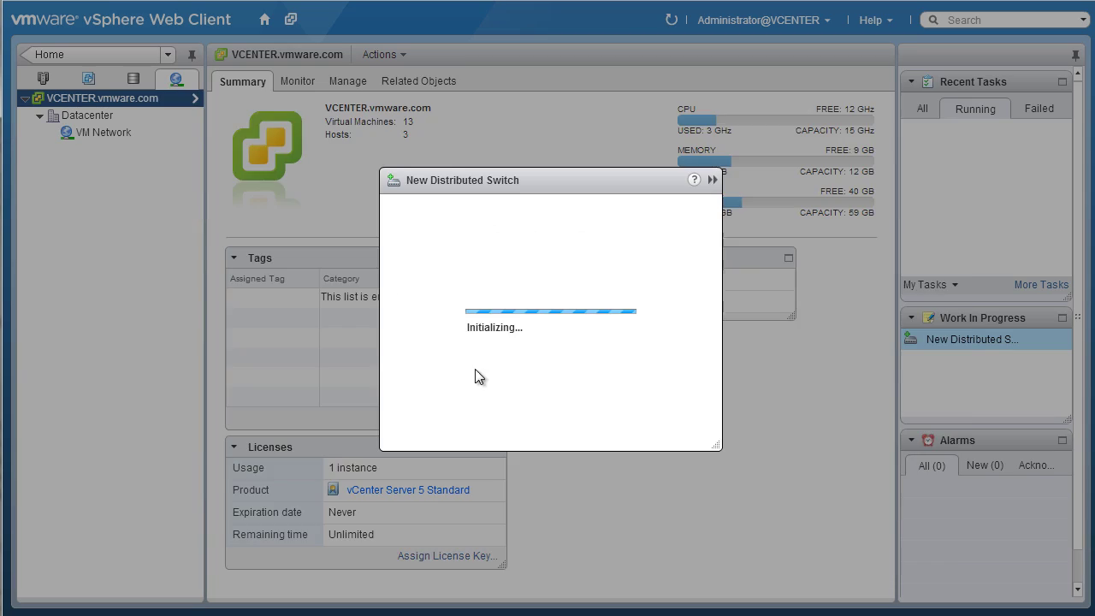
text(Heartbeat DVS)
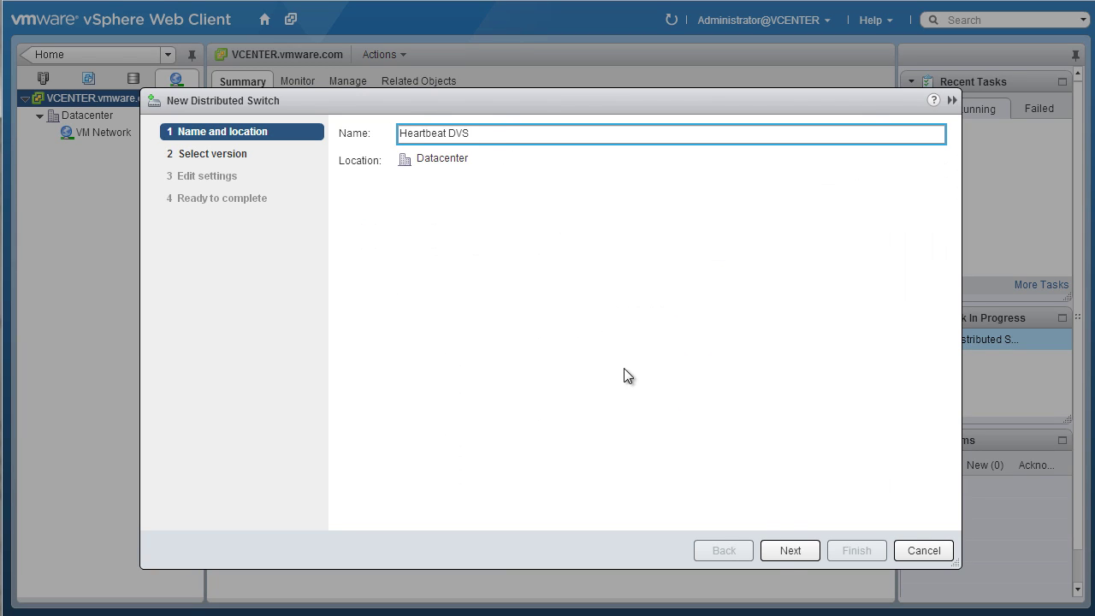
click(788, 550)
click(786, 550)
text(VMware Channel)
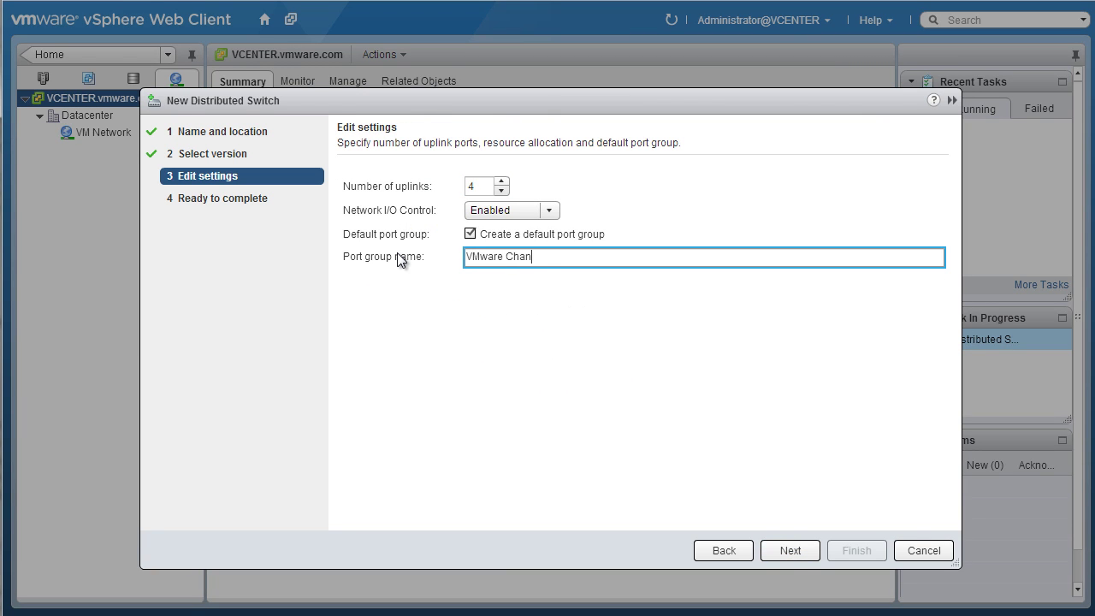
click(788, 550)
click(854, 550)
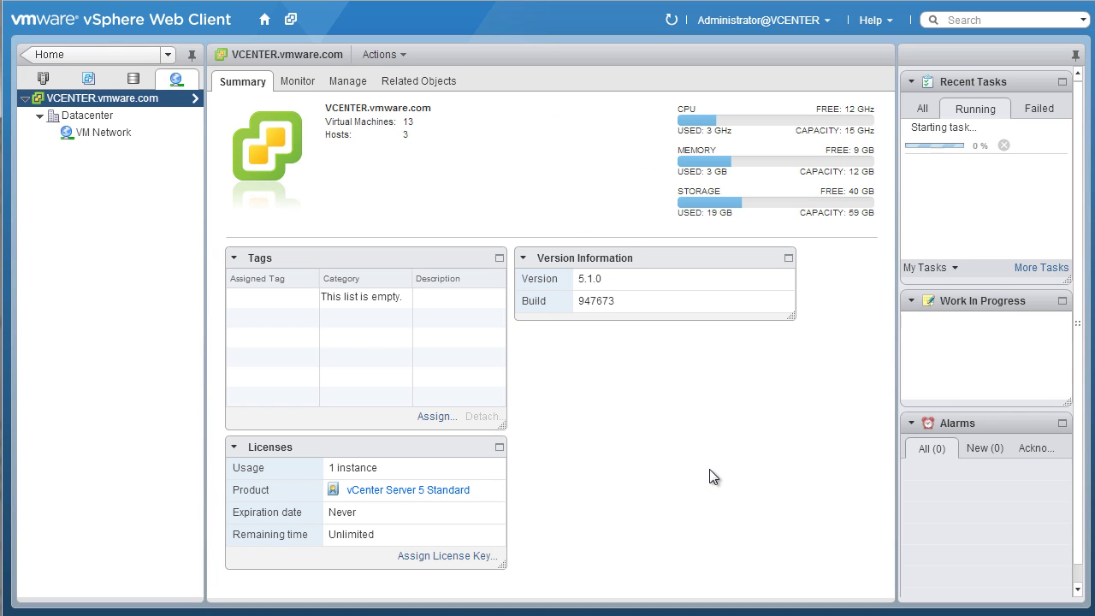
Start adding hosts to Heartbeat DVS, selecting esxi1, esxi2 and esxi3.
right_click(105, 152)
click(149, 212)
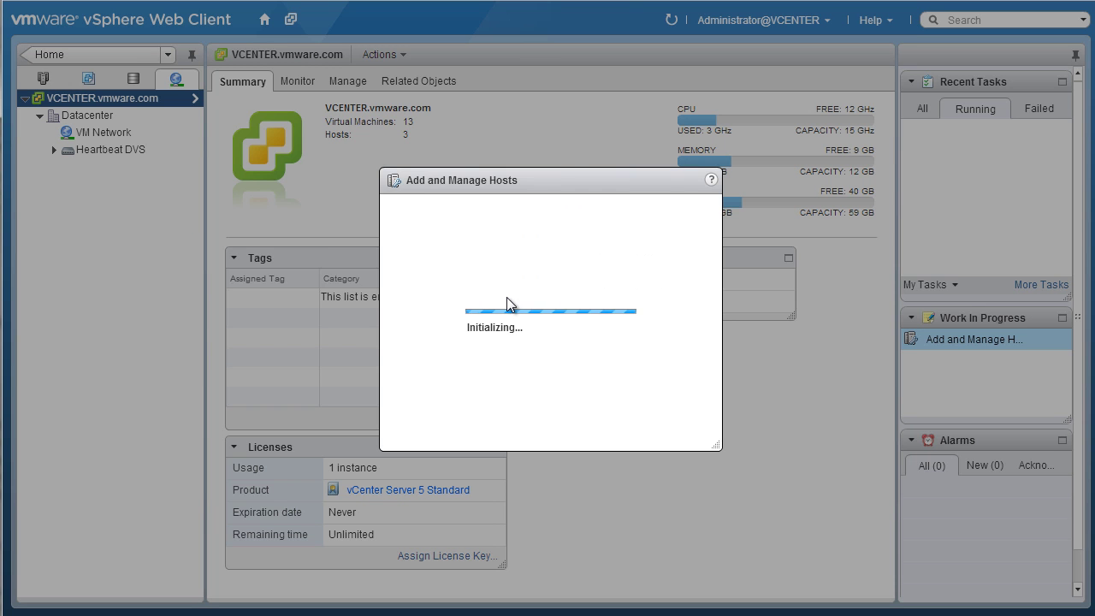
click(789, 550)
click(344, 183)
click(284, 226)
click(284, 245)
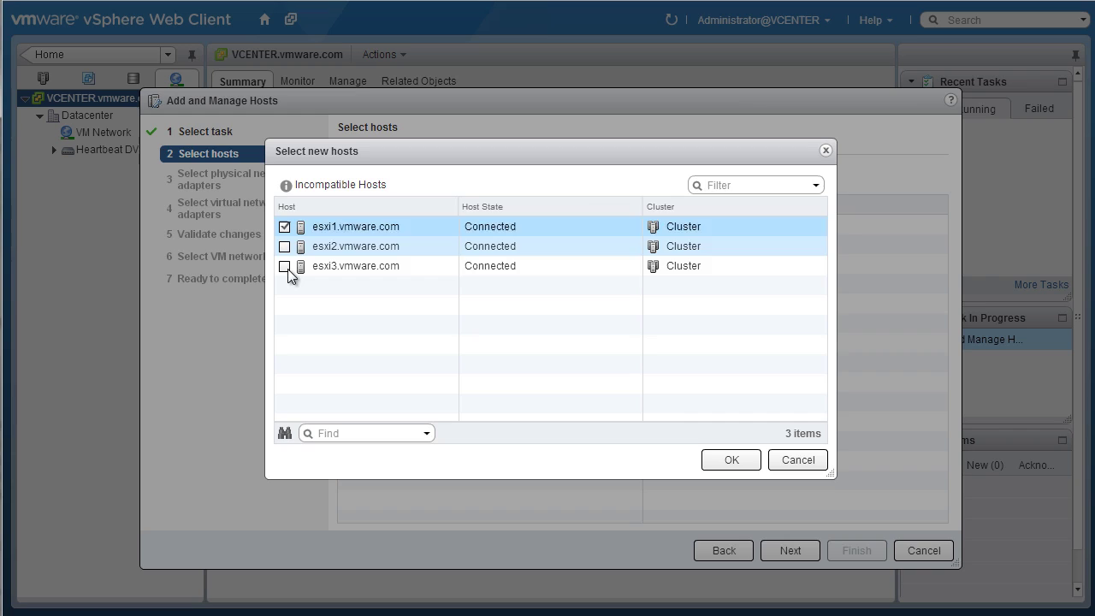
click(284, 266)
click(729, 460)
Assign each host's vmnic2 and vmnic3 as uplinks, finish the wizard and review the switch summary.
click(790, 550)
click(380, 283)
click(380, 302)
click(381, 381)
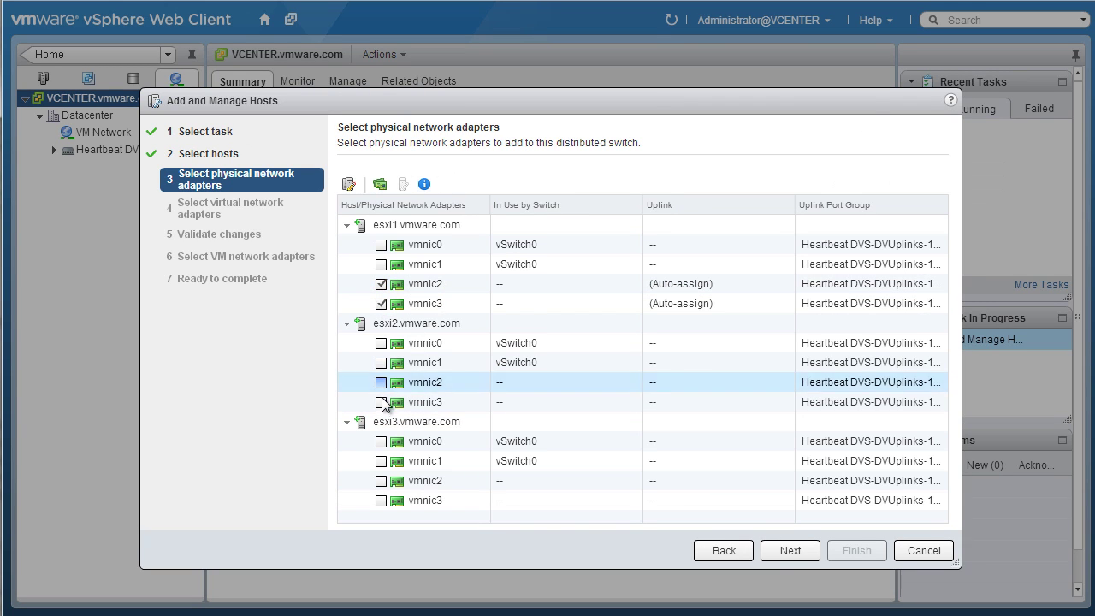
click(380, 401)
click(381, 480)
click(380, 500)
click(780, 548)
click(779, 548)
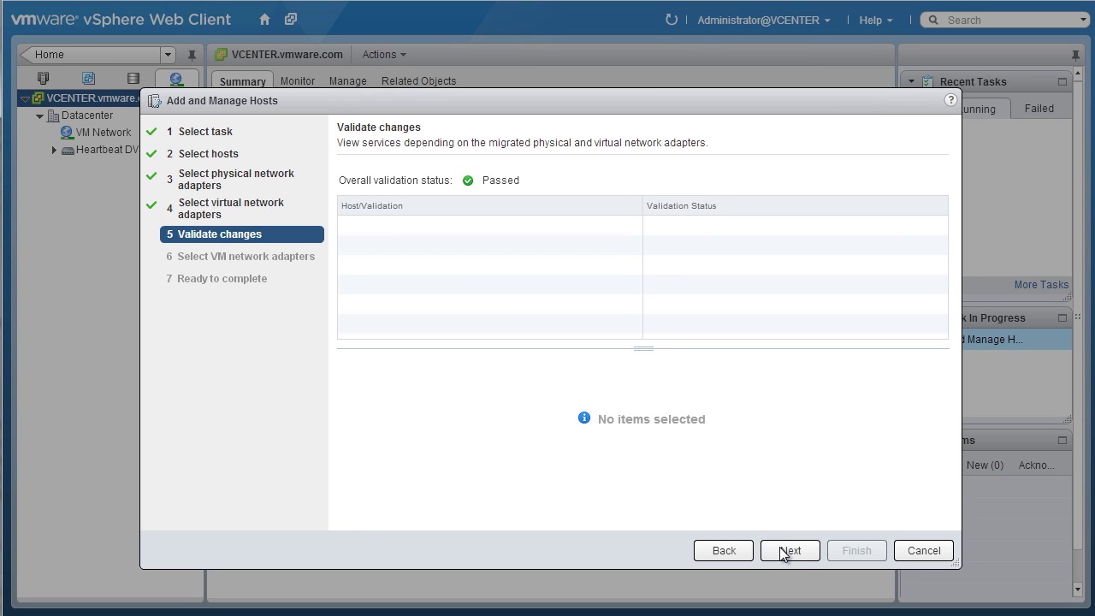
click(780, 548)
click(790, 550)
click(856, 550)
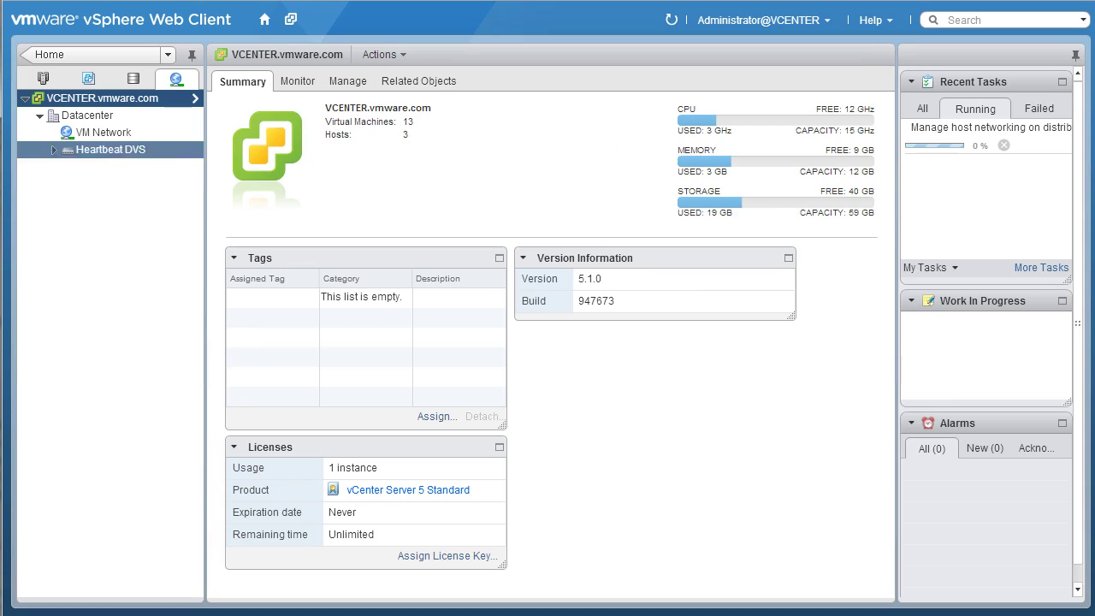
click(242, 83)
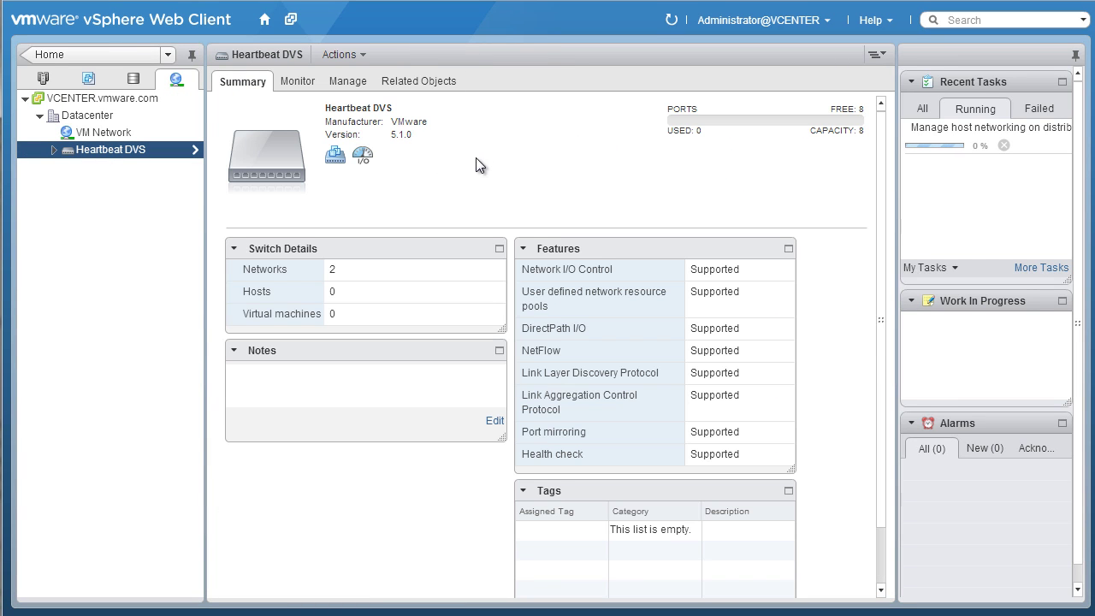
Add a VMXNET 3 network adapter on VMware Channel (Heartbeat DVS) to the vCenter Server VM.
click(43, 78)
right_click(137, 304)
click(223, 419)
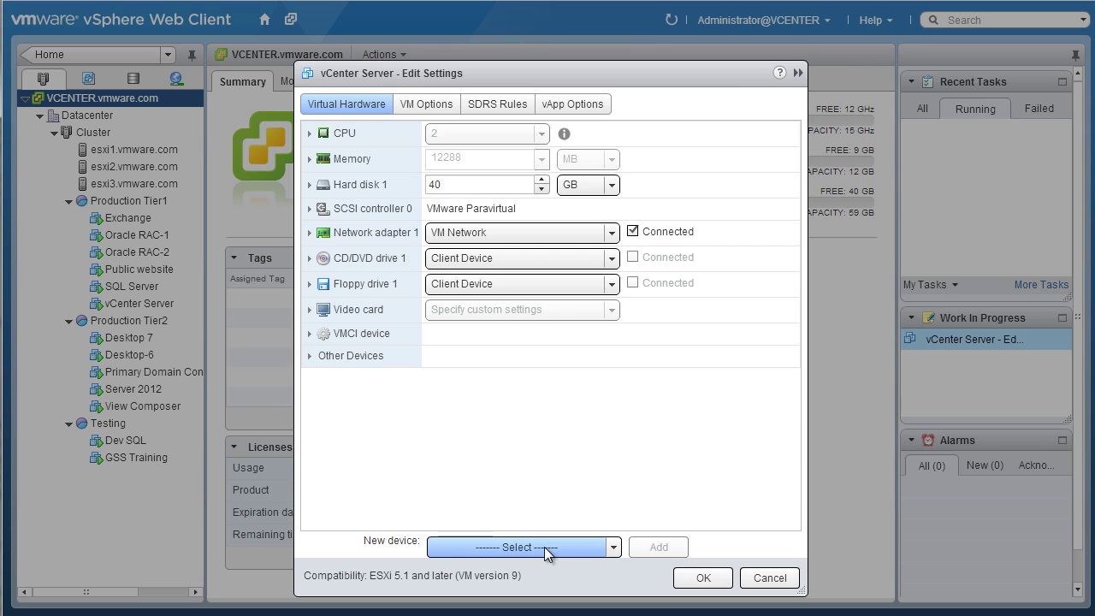
click(544, 547)
click(501, 270)
click(659, 547)
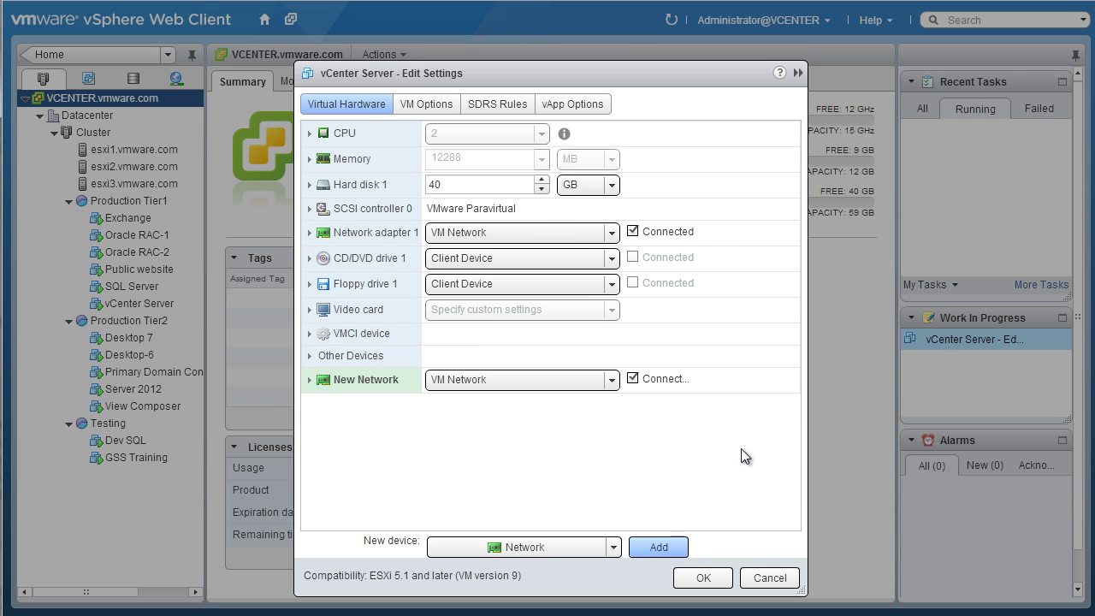
click(309, 379)
click(489, 425)
click(479, 470)
click(525, 381)
click(508, 424)
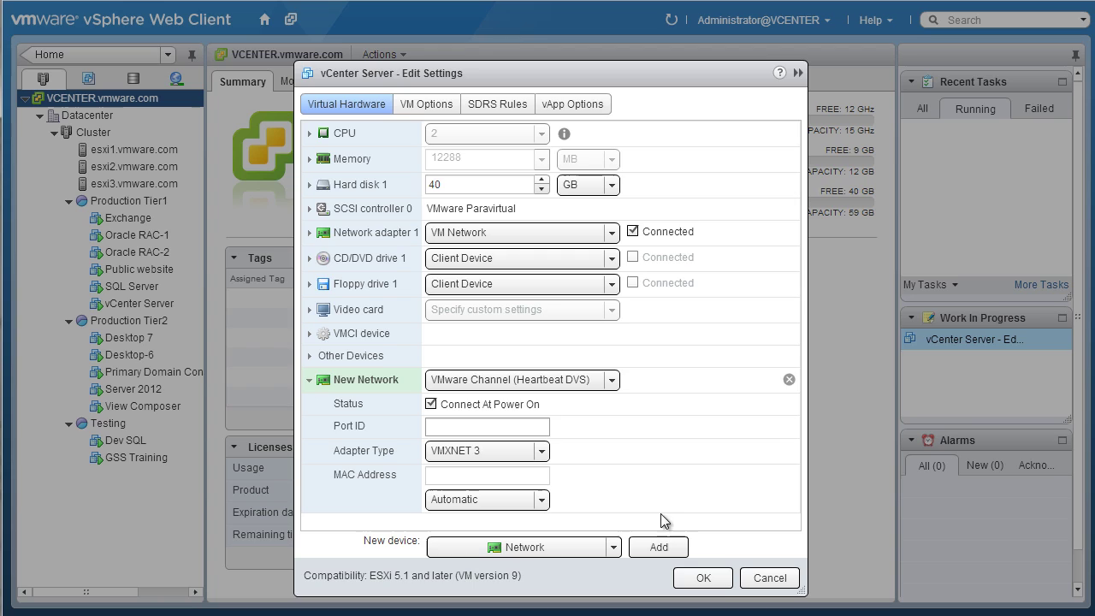
Save the vCenter Server VM's new adapter and view esxi1's virtual switches including Heartbeat DVS.
click(703, 579)
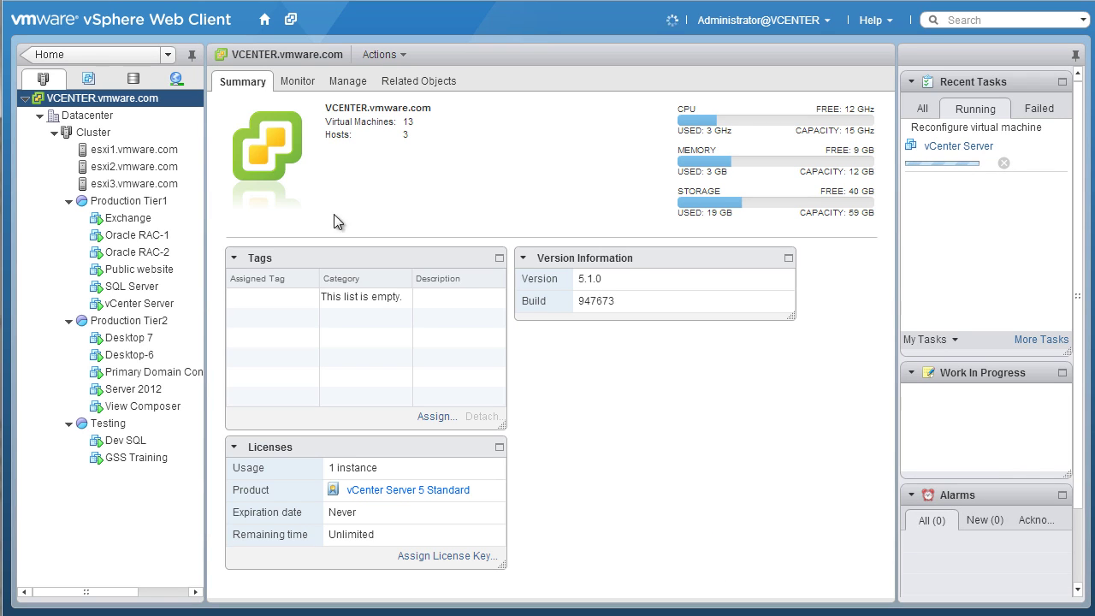
click(134, 149)
click(456, 219)
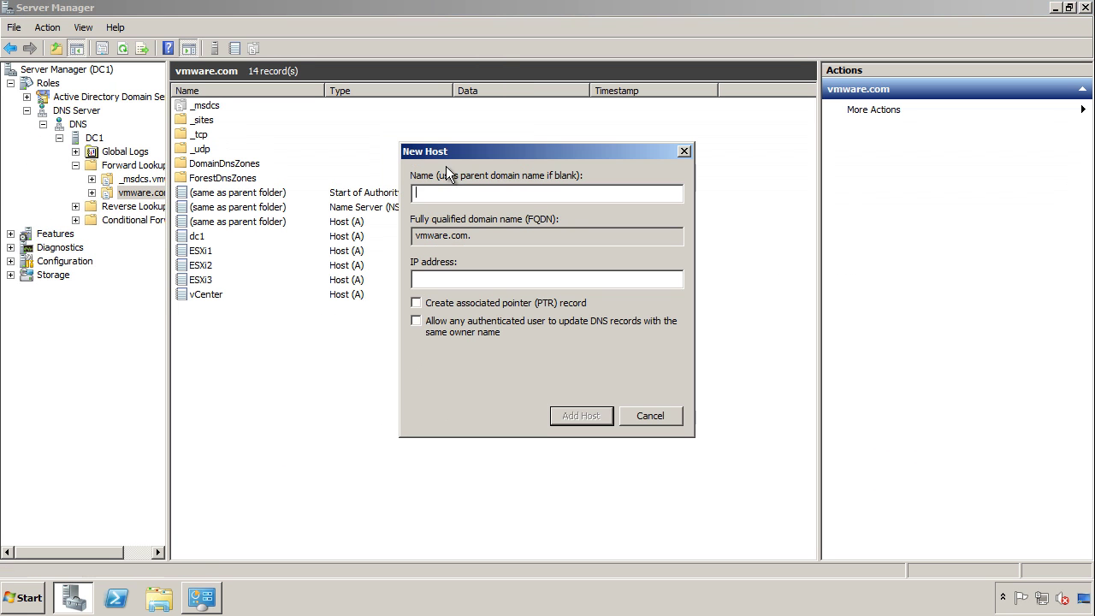
Create host records vCenterPrimary at 10.0.0.20 and vCenterSecondary at 10.0.0.21, each with a PTR record.
text(vCenterPrimary)
key(Tab)
text(10.0.0.20)
key(Tab)
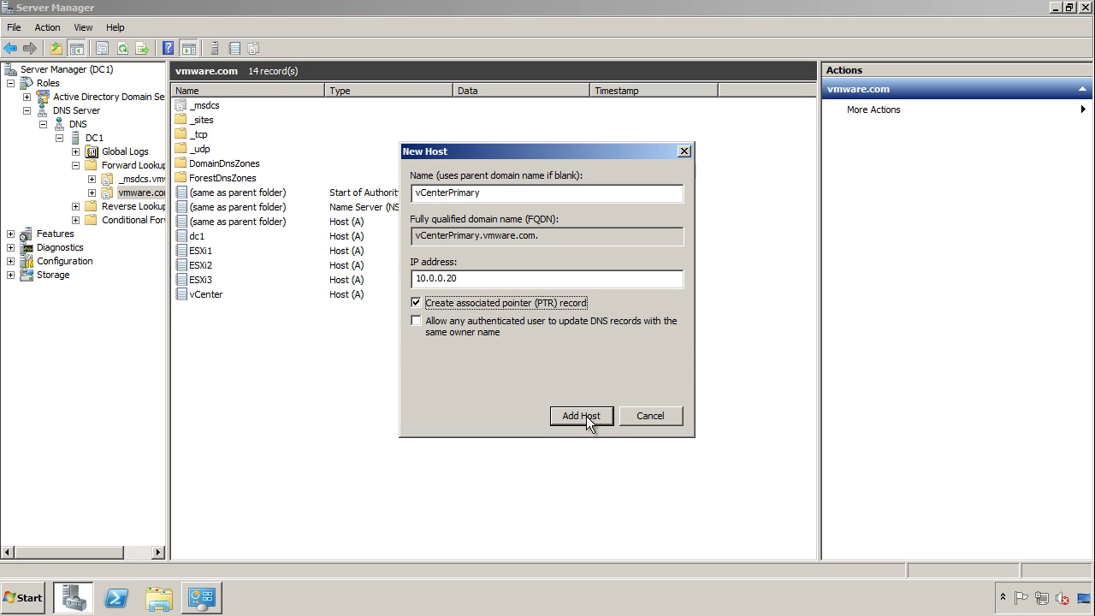
click(586, 416)
key(Return)
text(vCenterSecondary)
key(Tab)
text(10.0.0.)
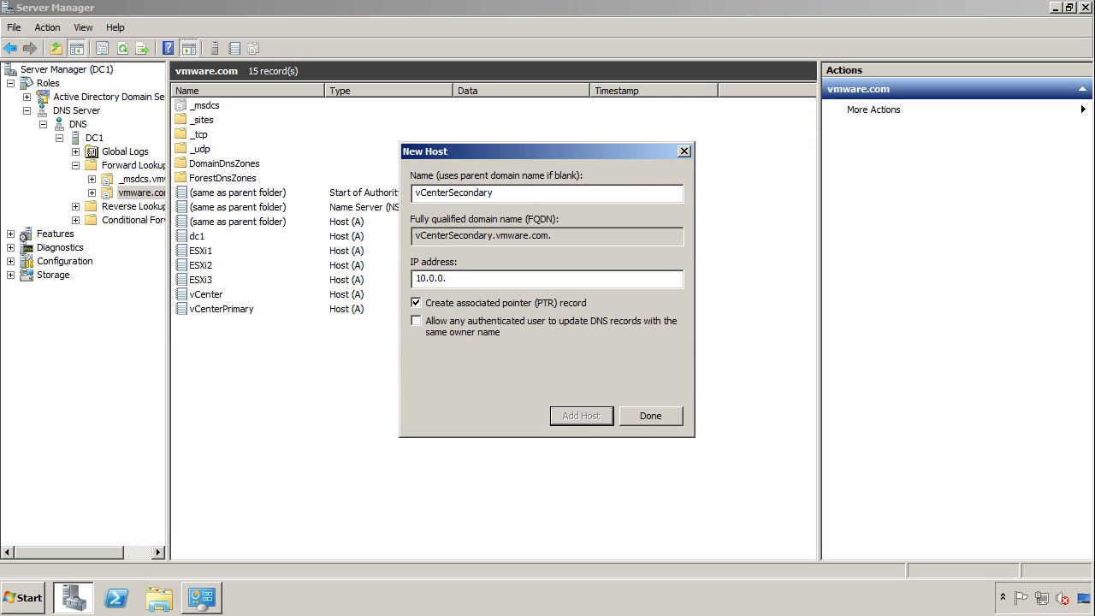
text(21)
click(580, 416)
key(Return)
key(Escape)
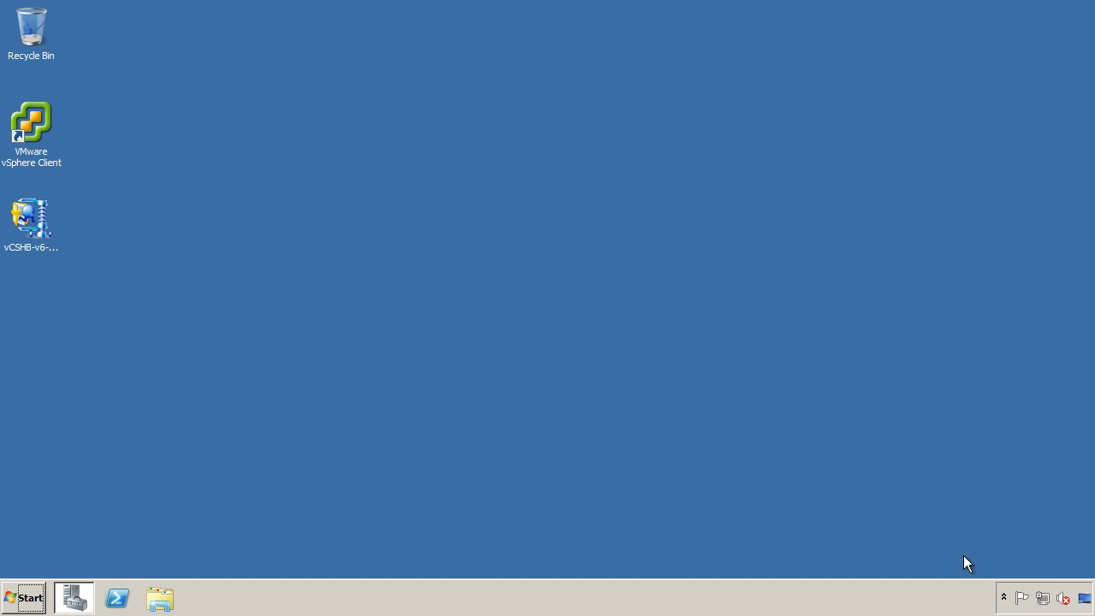
Rename the network adapters to 'Primary Principal' and 'Primary VMware Channel'.
click(1045, 601)
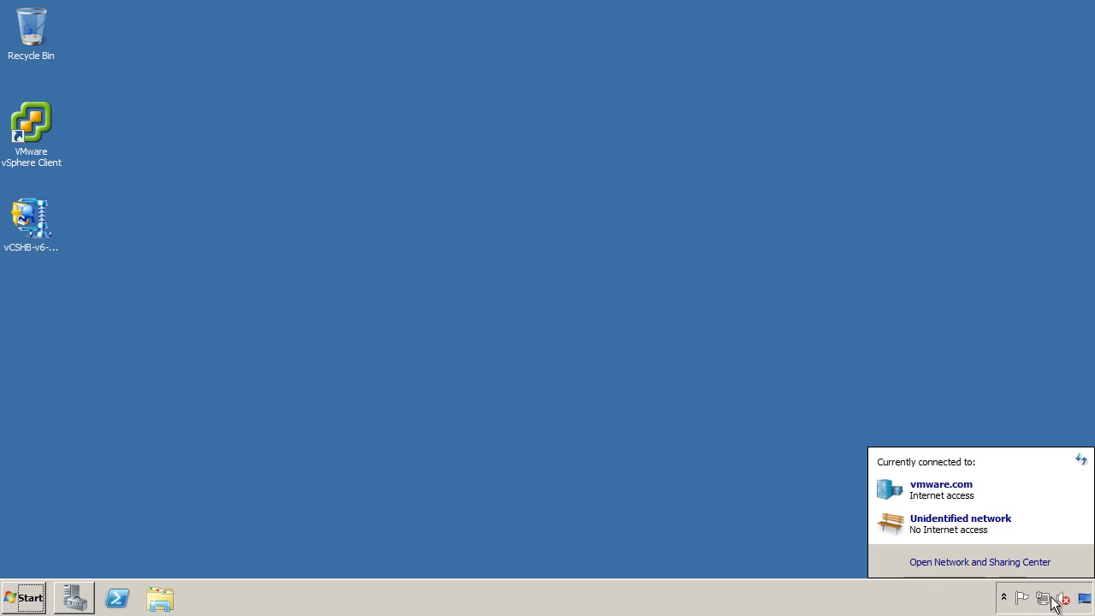
click(1021, 562)
click(331, 140)
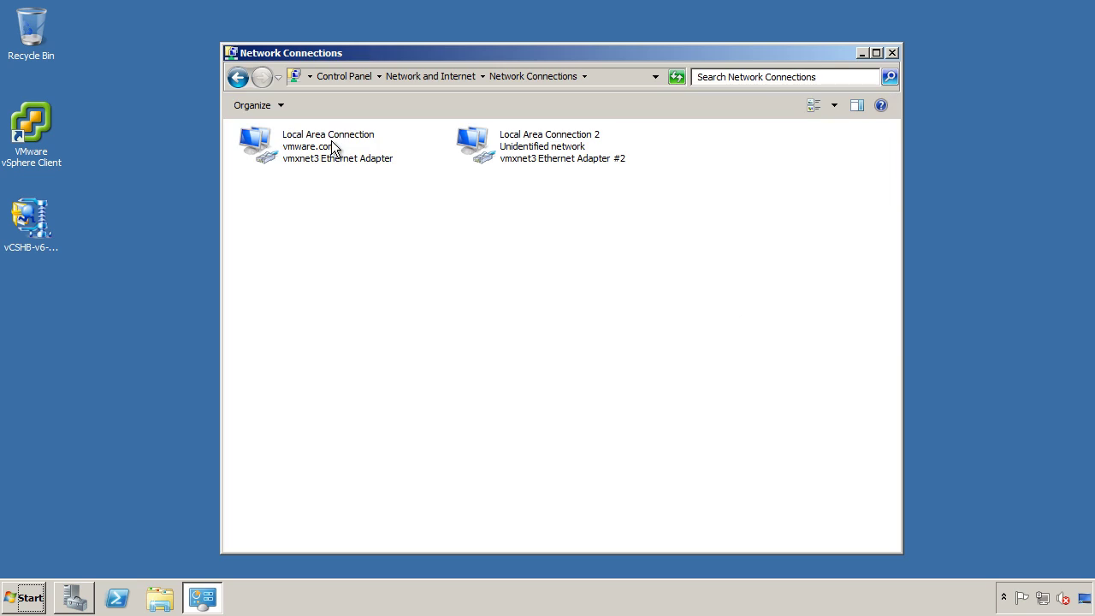
click(331, 140)
click(331, 140)
text(Primar)
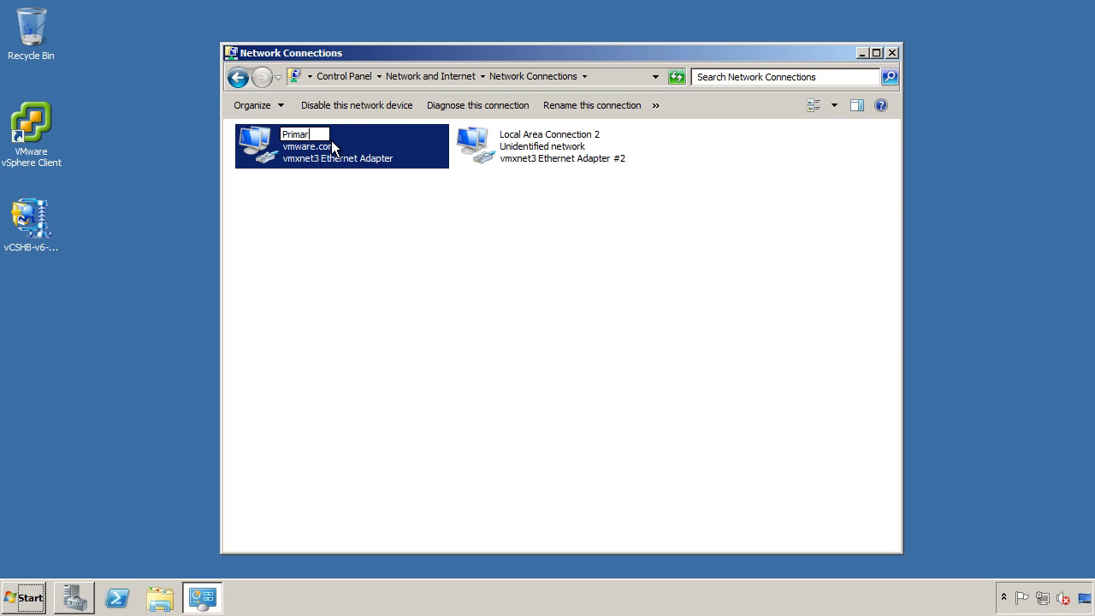
text(y Principal)
key(Return)
click(565, 151)
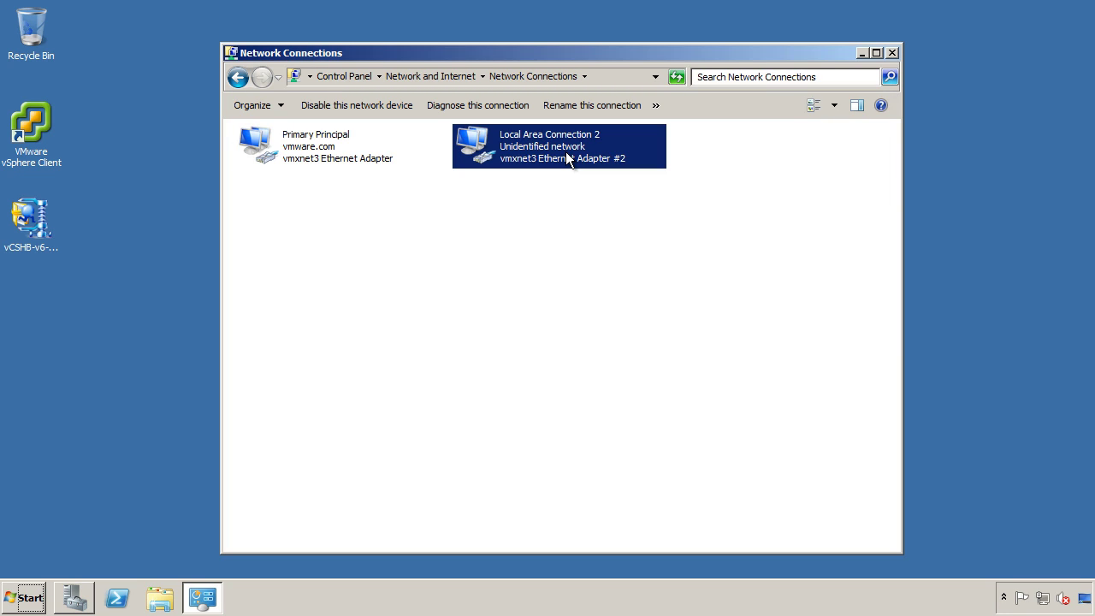
right_click(566, 152)
click(586, 264)
text(Primary)
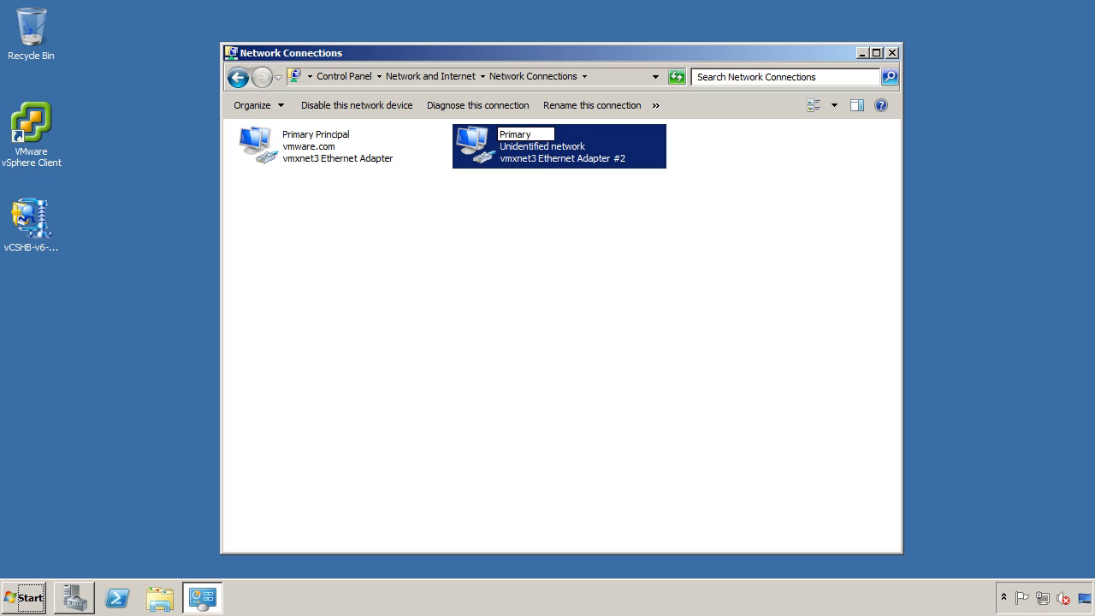
text( VMware Channel)
key(Return)
Give Primary VMware Channel static IP 192.168.0.20 and turn off its DNS registration.
right_click(571, 156)
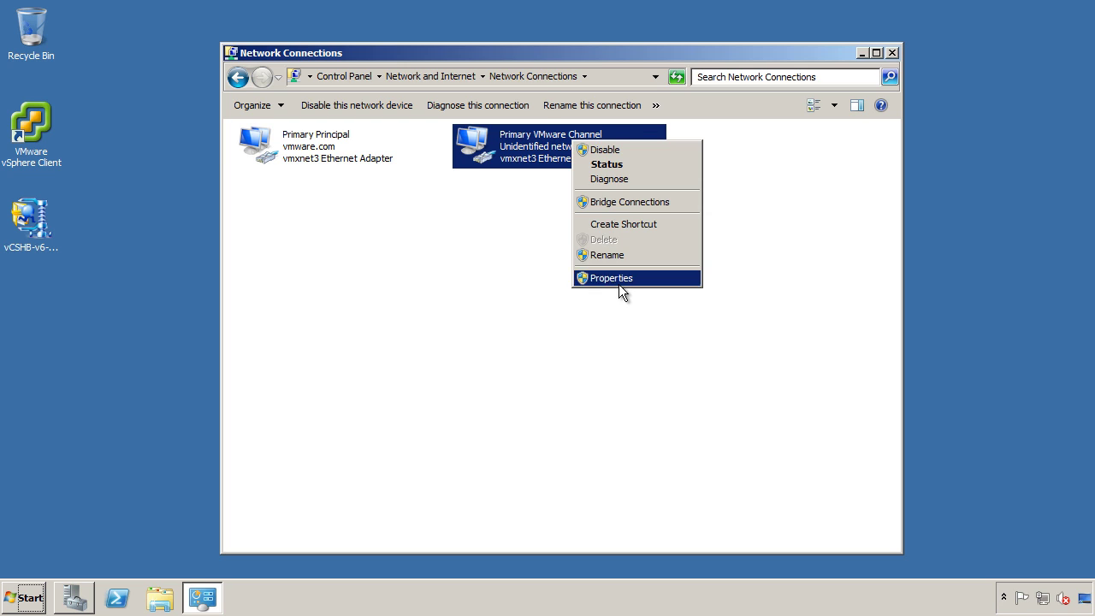
click(620, 282)
click(417, 310)
click(486, 376)
click(342, 292)
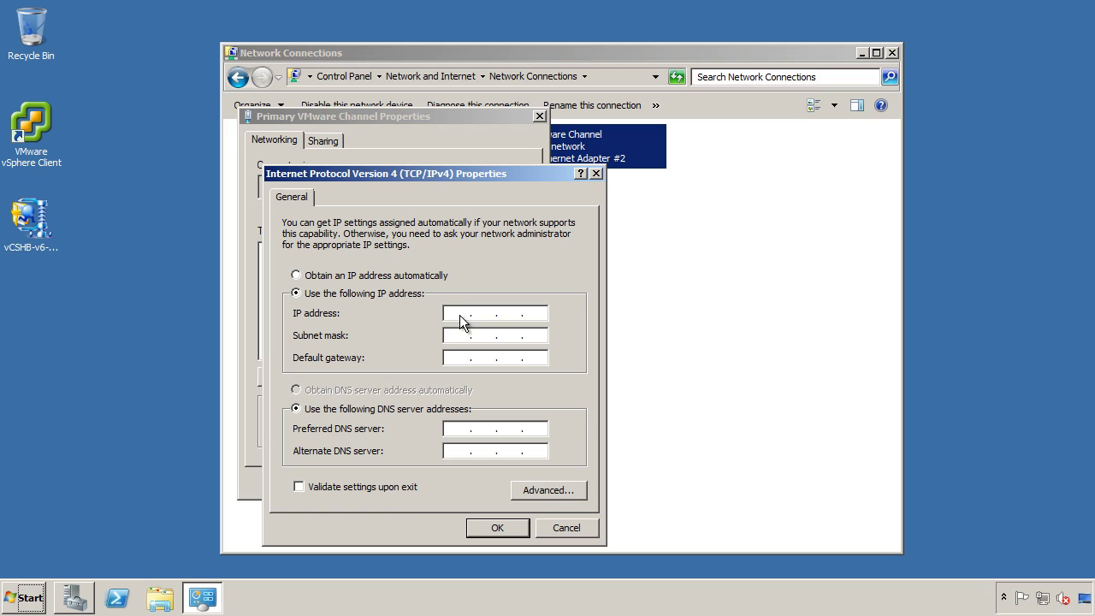
click(460, 313)
text(192.168.0.20)
key(Tab)
click(560, 491)
click(353, 198)
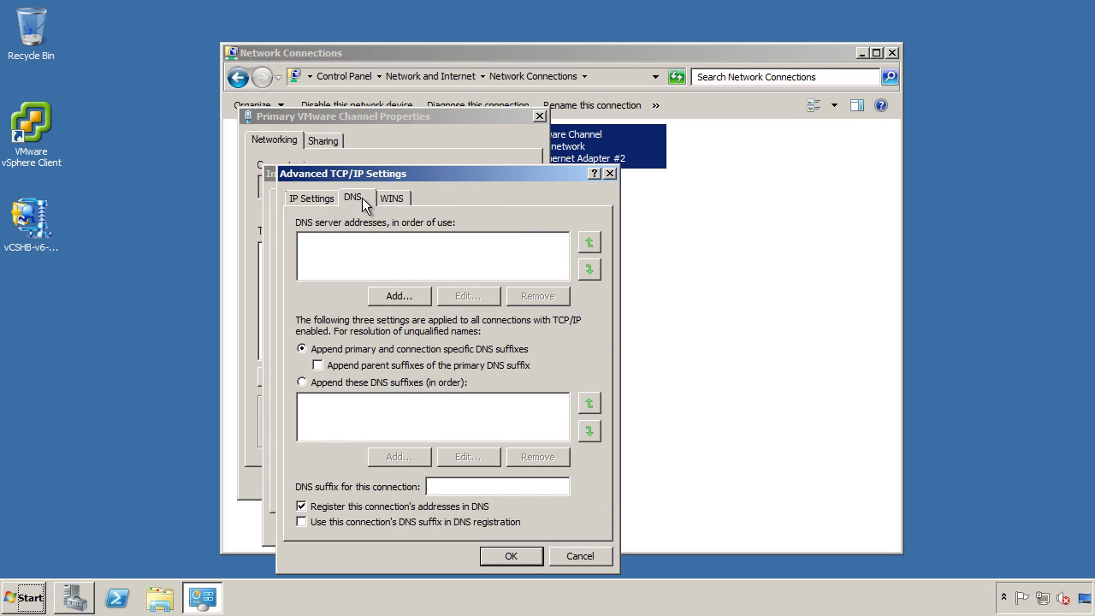
click(382, 506)
click(492, 553)
click(496, 526)
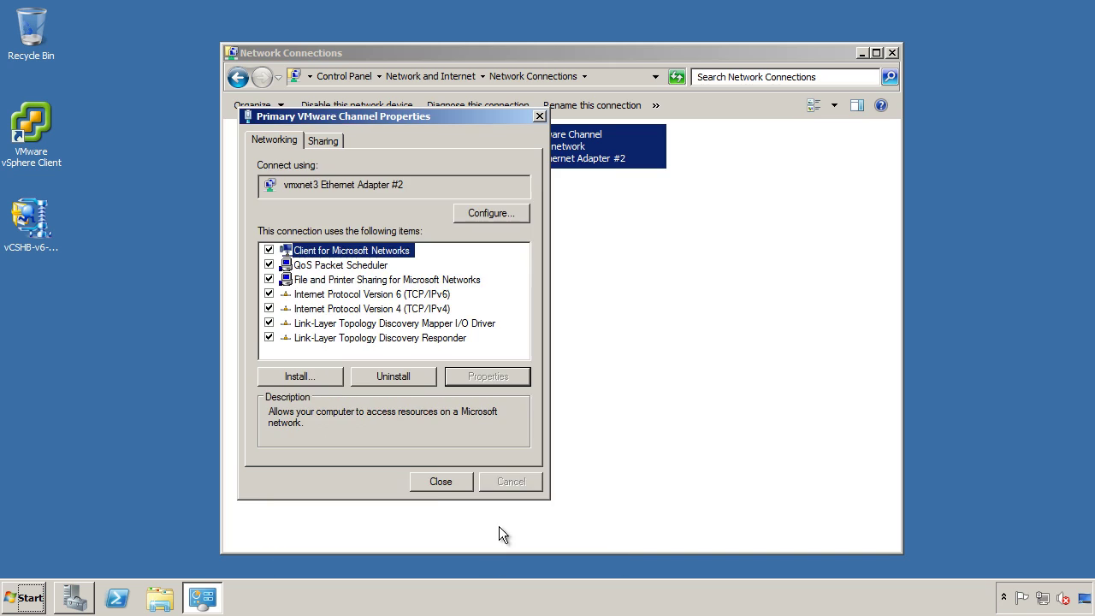
click(444, 483)
Add a second IP address, 10.0.0.20, to Primary Principal's advanced TCP/IP settings.
right_click(326, 161)
click(359, 290)
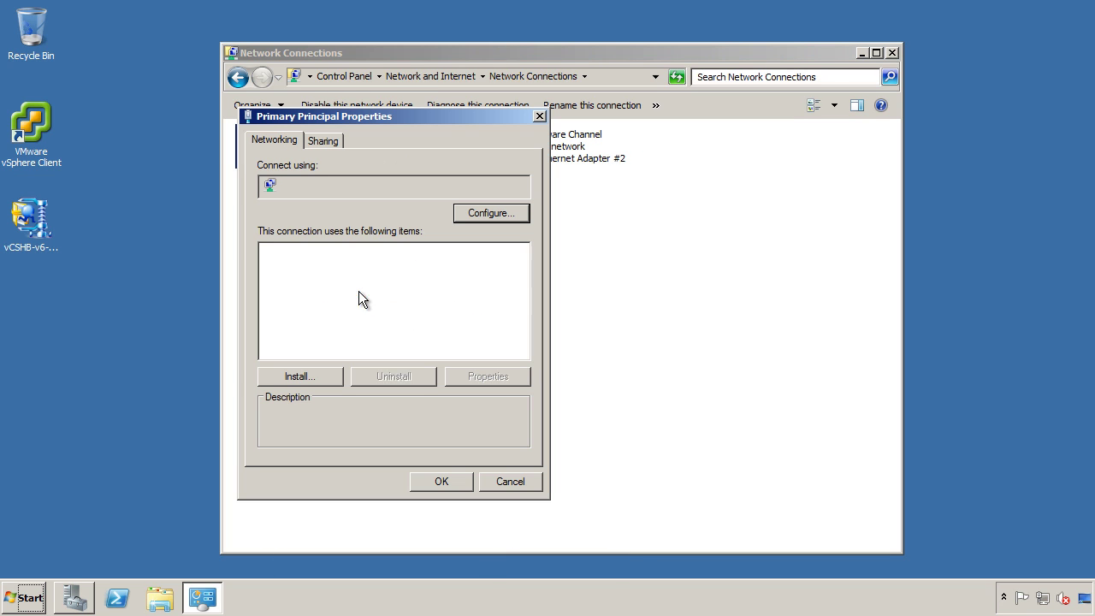
click(386, 308)
click(472, 374)
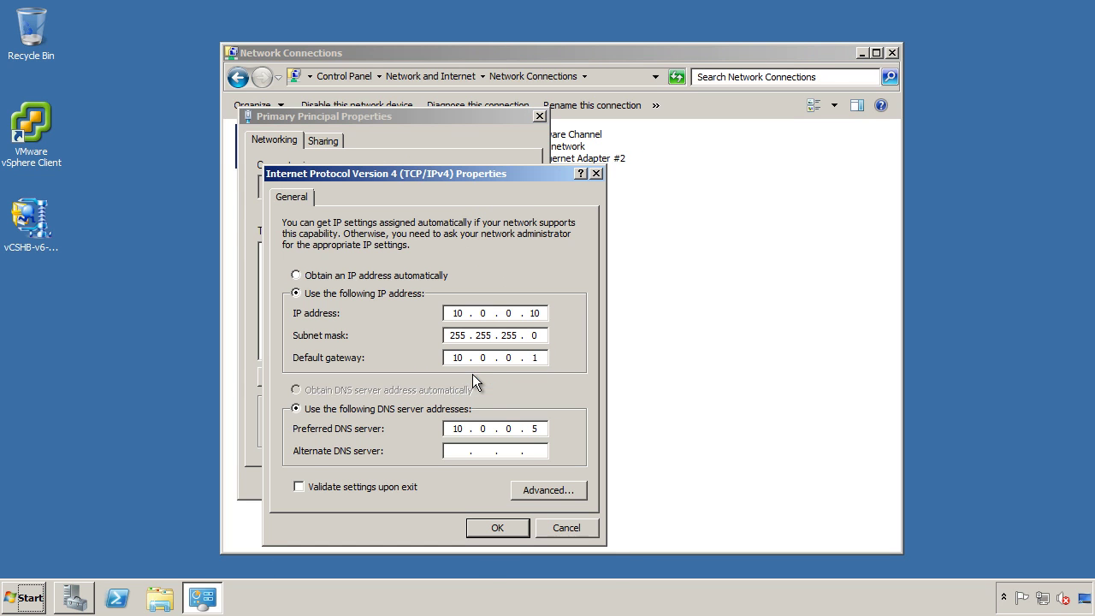
click(547, 489)
click(413, 310)
text(10.0.0.20)
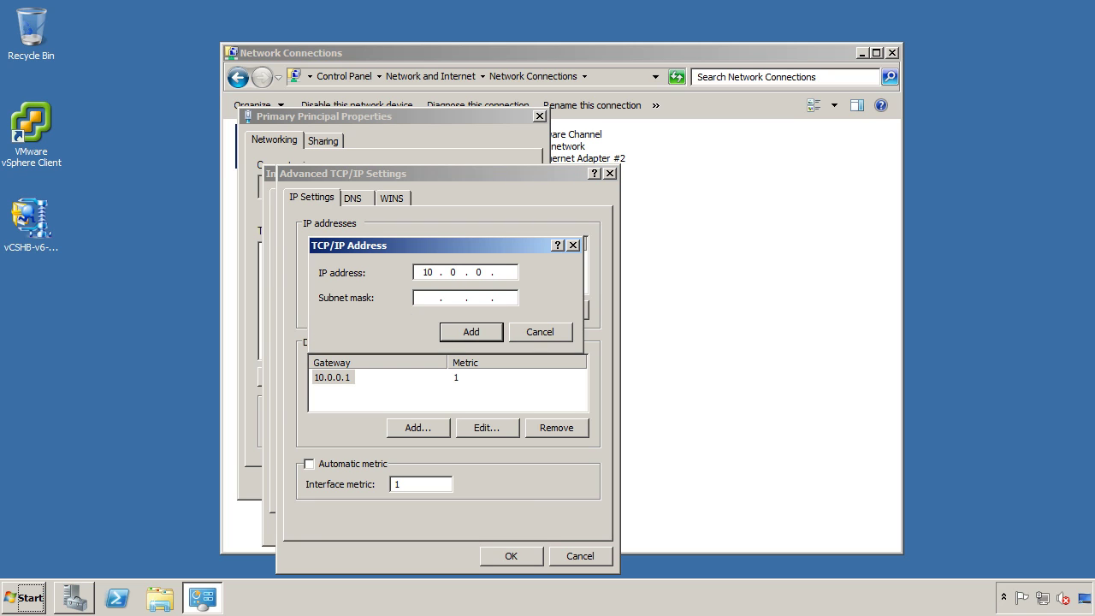
key(Tab)
text(255.255.255)
click(462, 331)
Turn off DNS registration for Primary Principal, check its WINS settings, and close its properties.
click(352, 197)
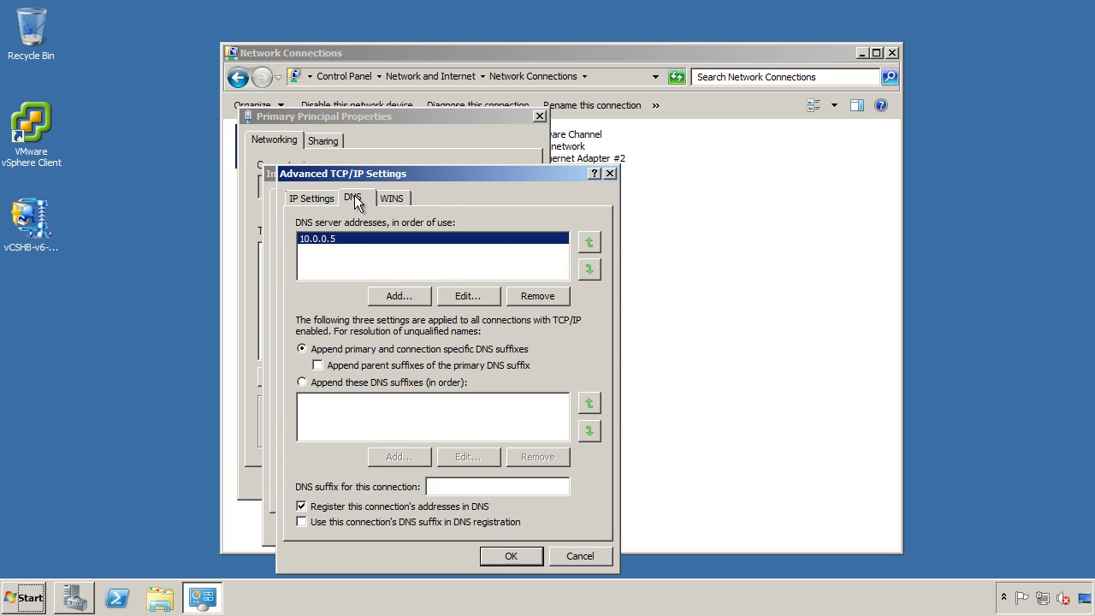
click(382, 508)
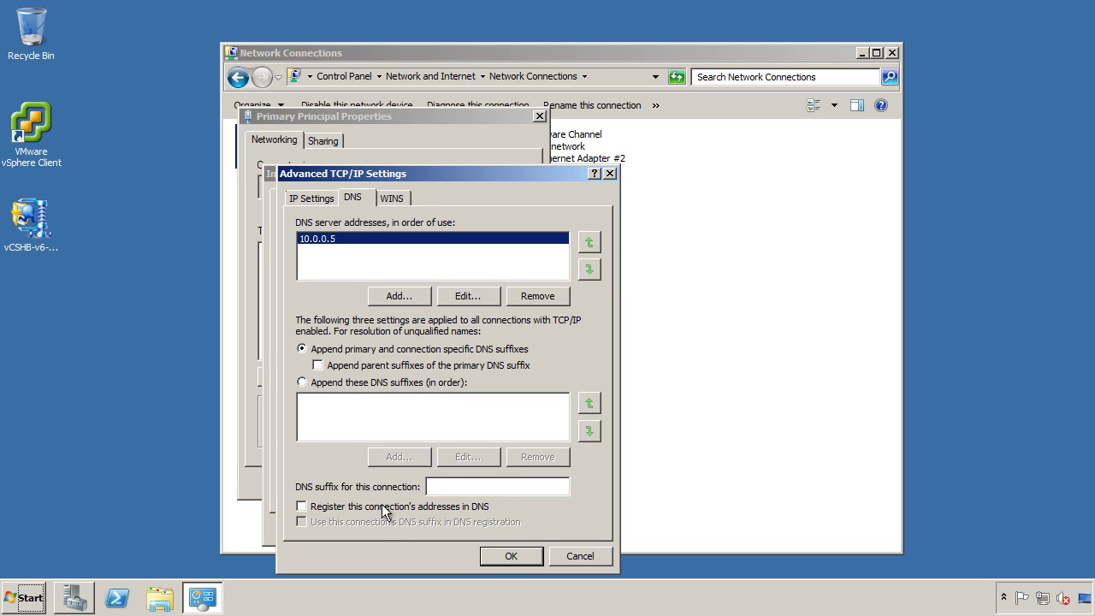
click(396, 197)
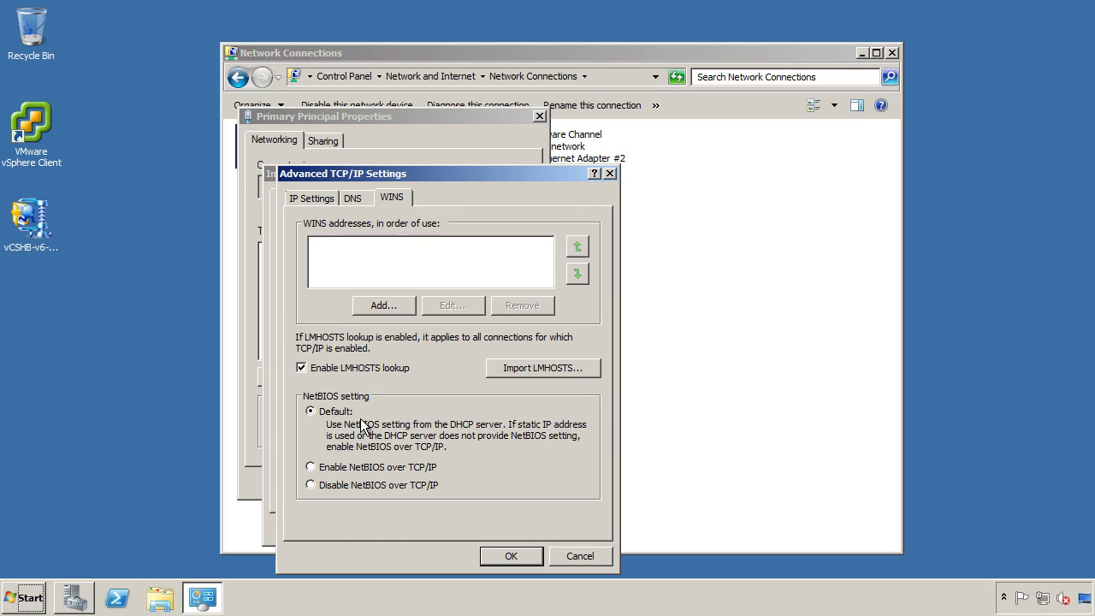
click(501, 551)
click(496, 528)
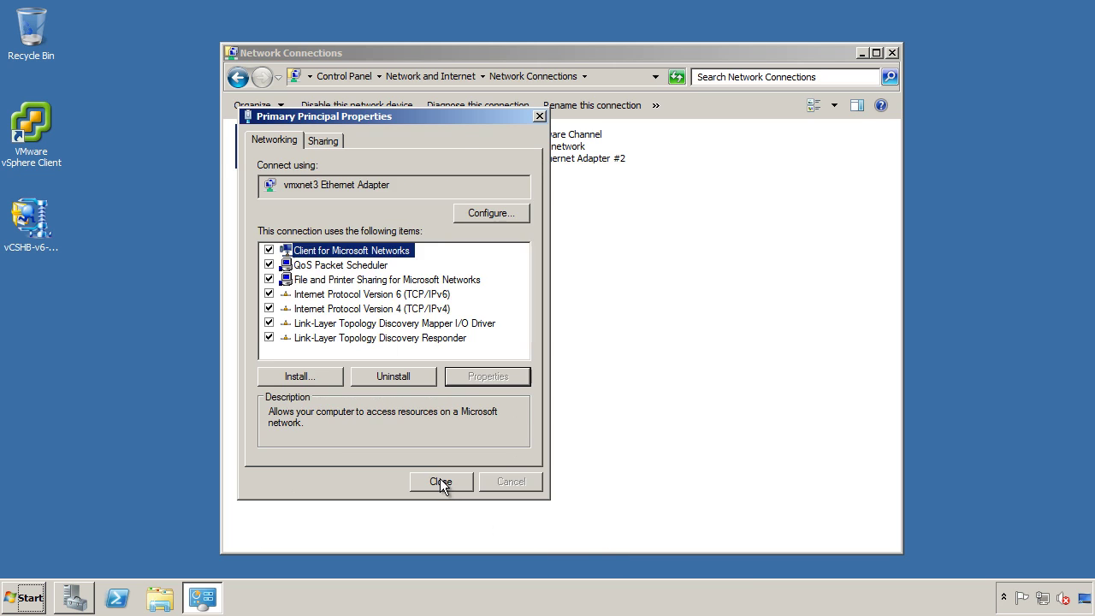
click(439, 480)
Clone the vCenter Server VM as 'vCenter Secondary' into Production Tier1 with default storage and options.
click(891, 53)
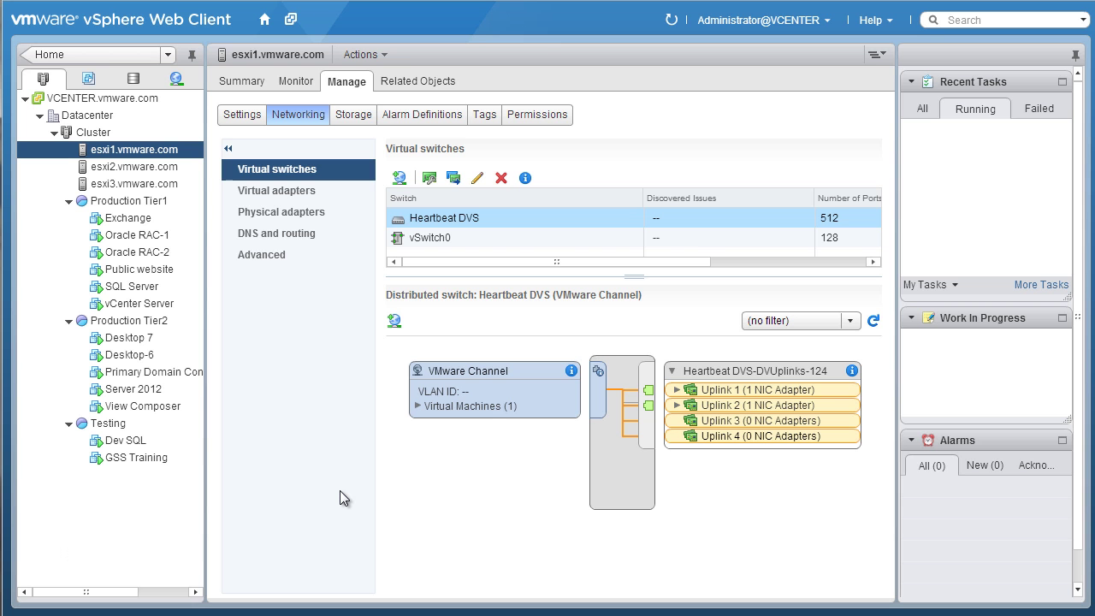
right_click(137, 304)
click(257, 447)
text(vCenter Secondary)
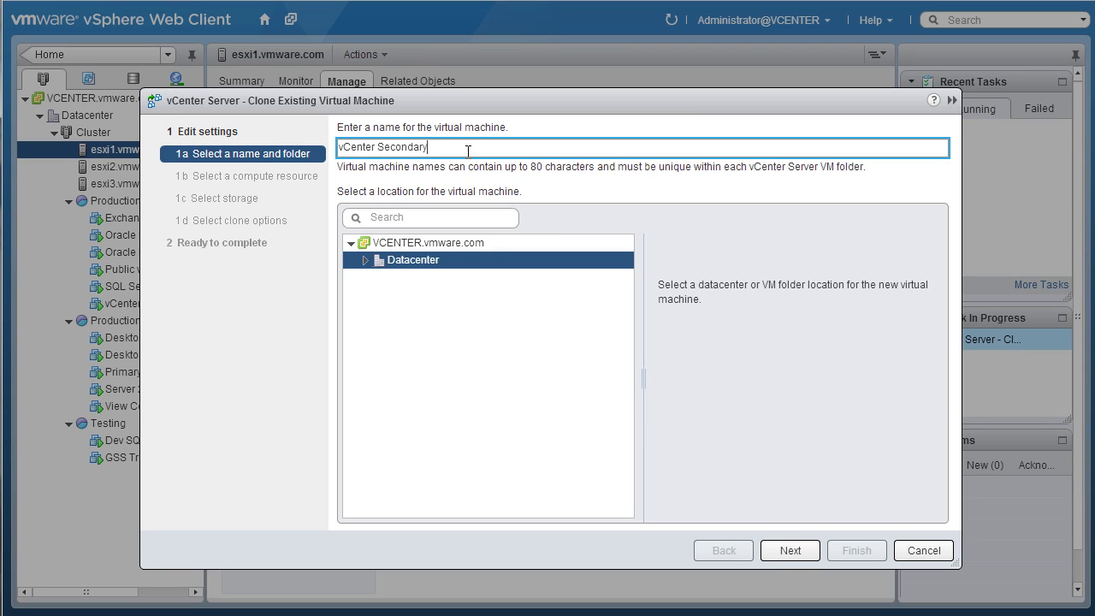
click(789, 550)
click(440, 198)
click(789, 550)
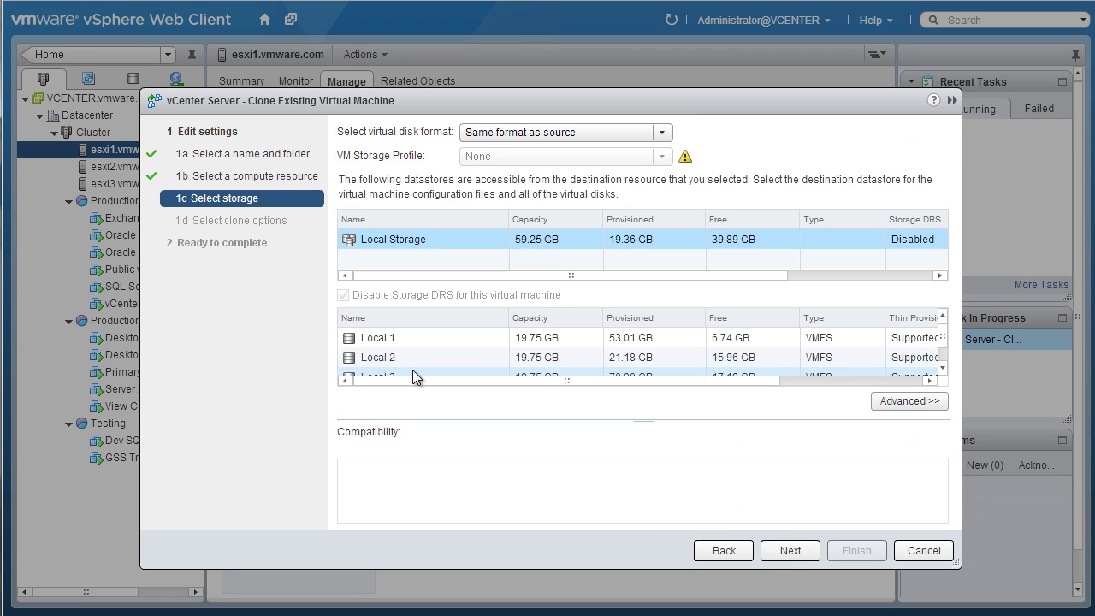
click(790, 550)
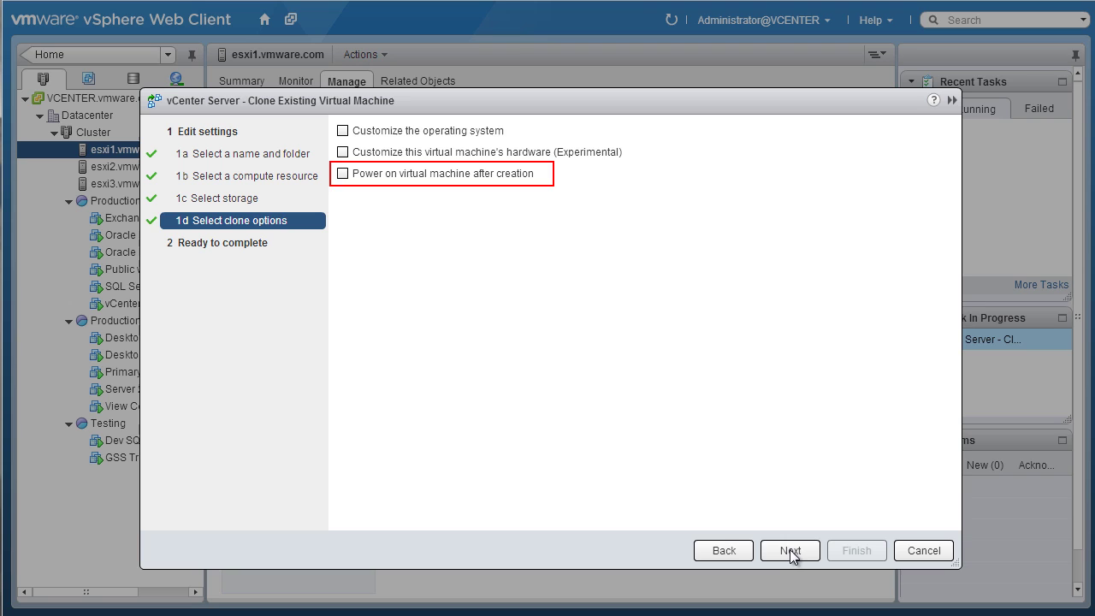
click(787, 551)
click(855, 547)
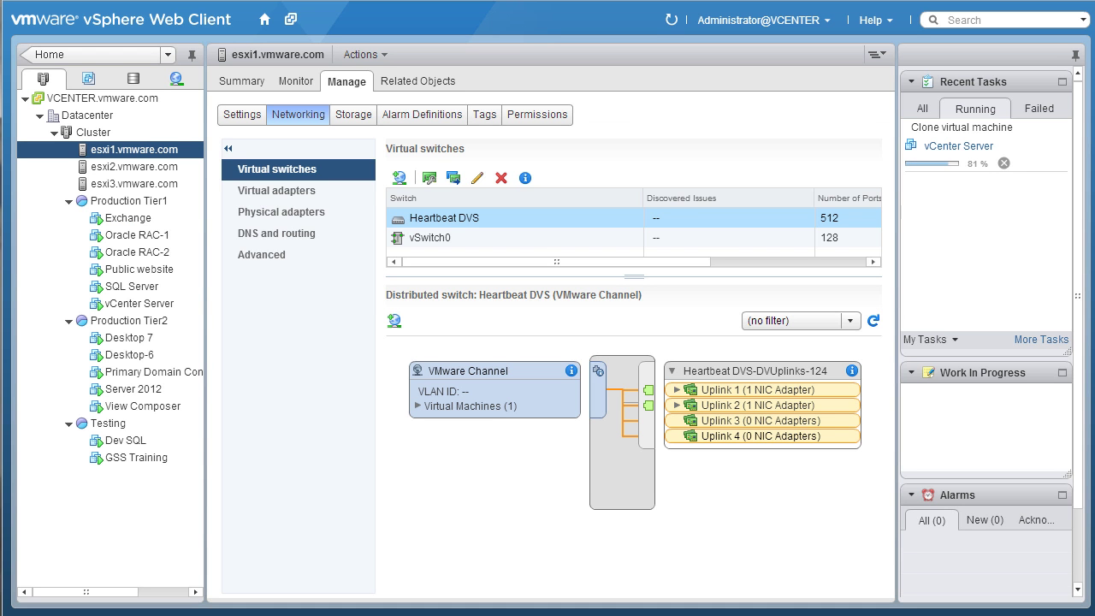
Rename the original vCenter Server VM to 'vCenter Primary'.
right_click(136, 320)
click(207, 529)
text(vCenter Primary)
key(Return)
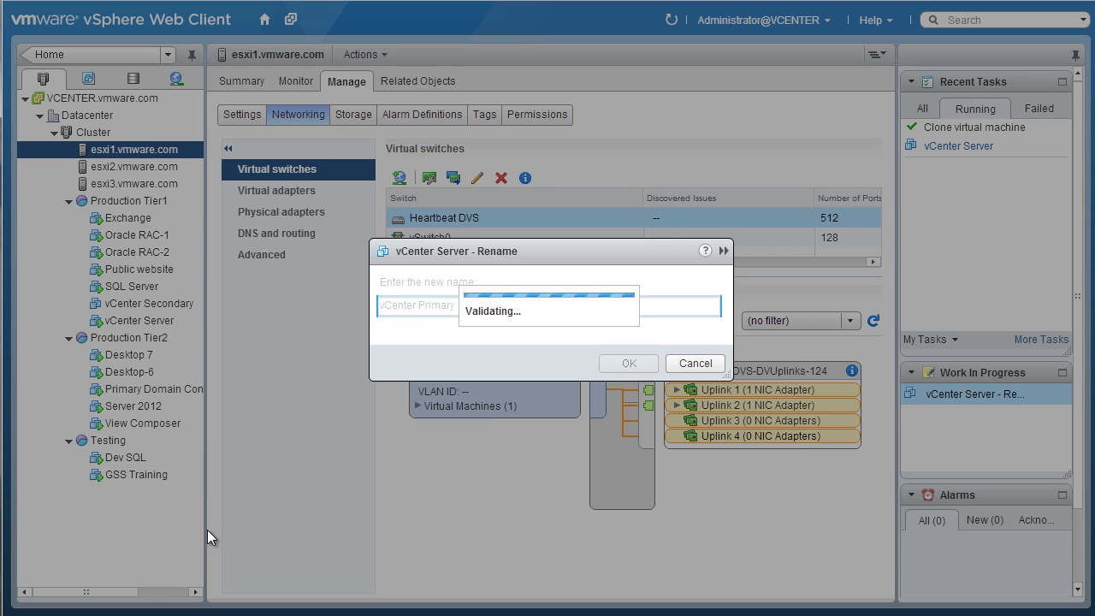
Add a DRS rule 'vCenter Server Heartbeat' keeping vCenter Primary and vCenter Secondary on separate hosts.
click(93, 131)
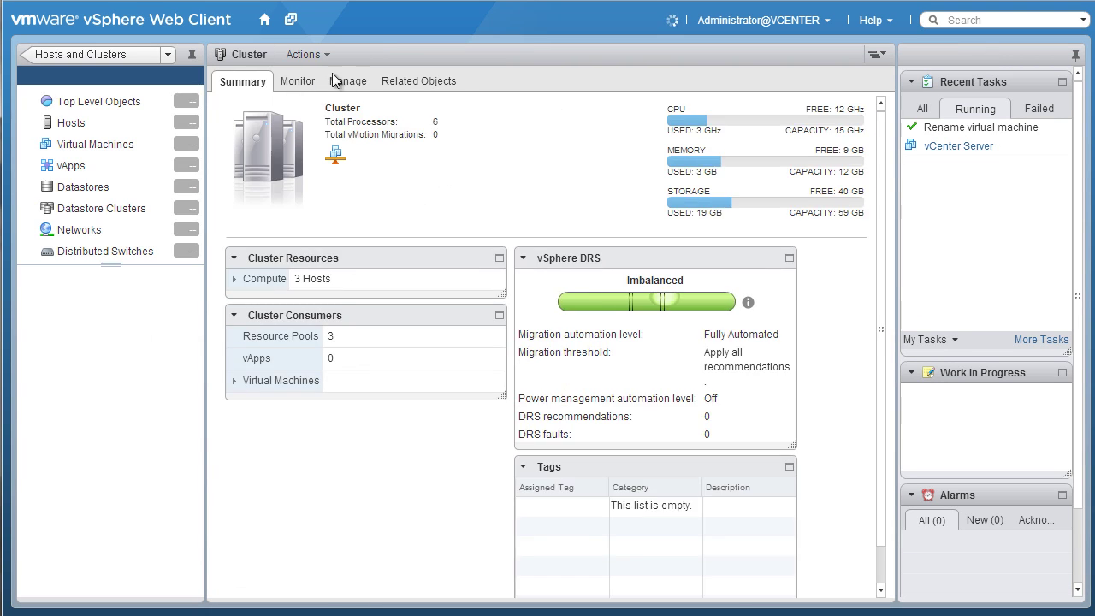
click(334, 80)
click(283, 318)
click(402, 171)
text(vCenter Server Heartbeat)
click(469, 190)
click(469, 224)
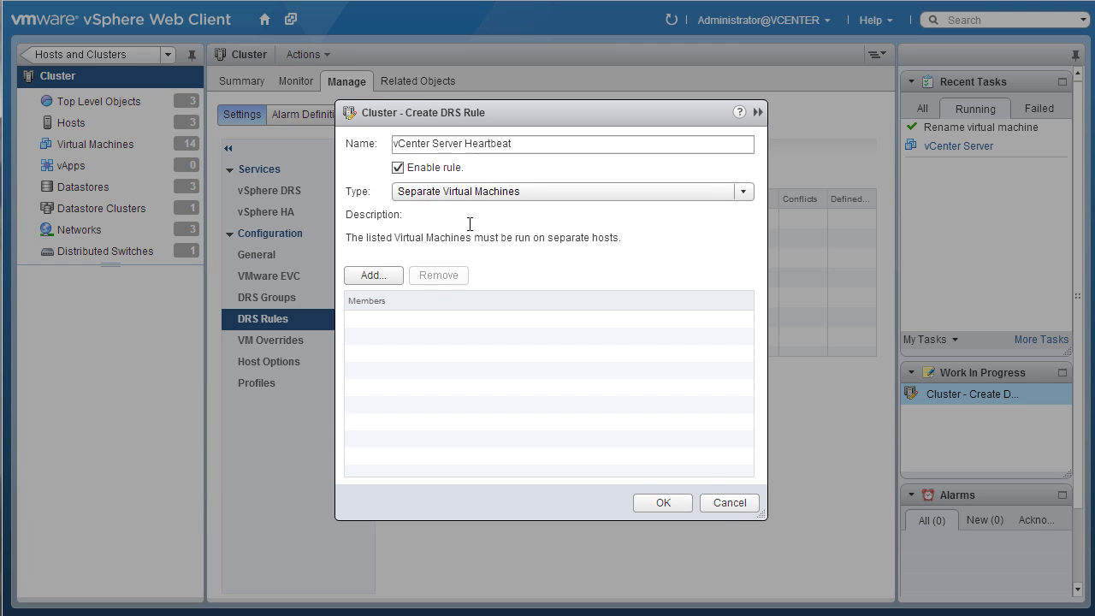
click(373, 275)
click(352, 249)
click(352, 269)
click(647, 469)
click(663, 502)
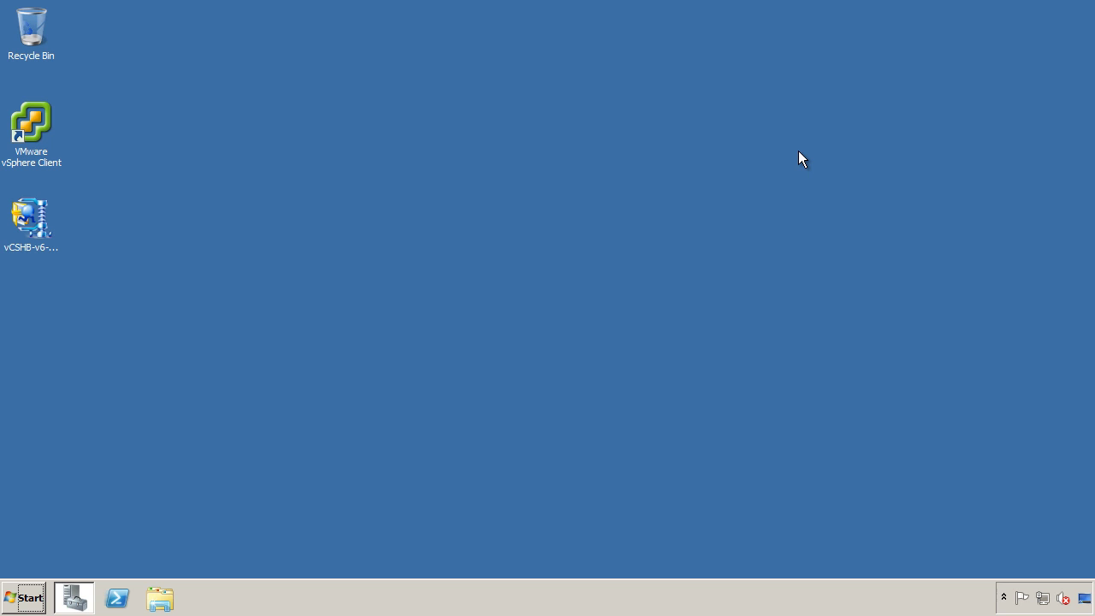
Create a folder named Heartbeat on Local Disk (C:).
click(159, 597)
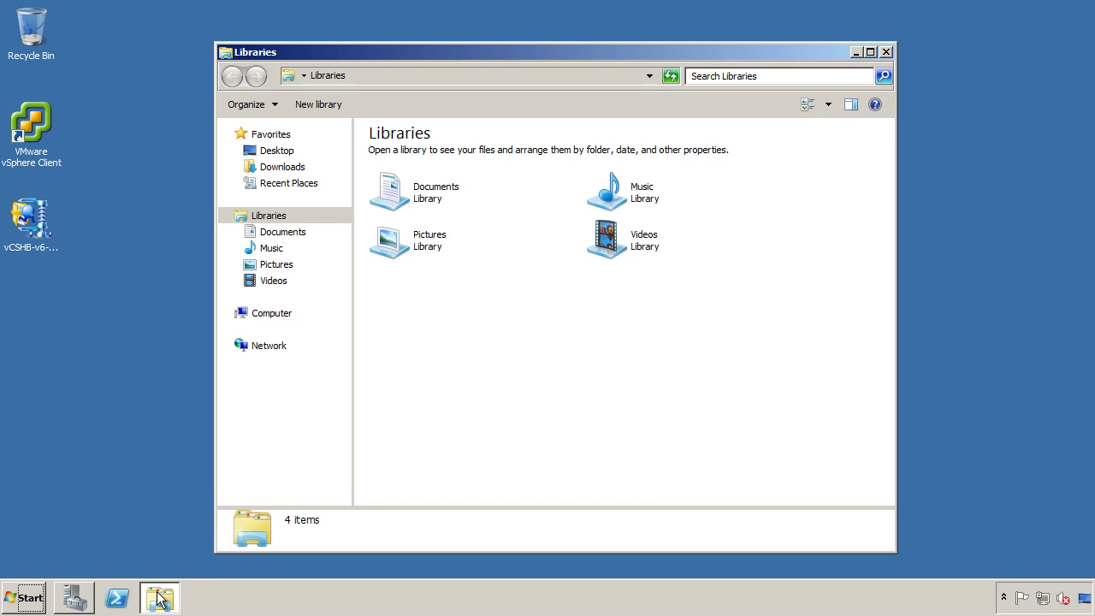
click(281, 315)
double_click(435, 159)
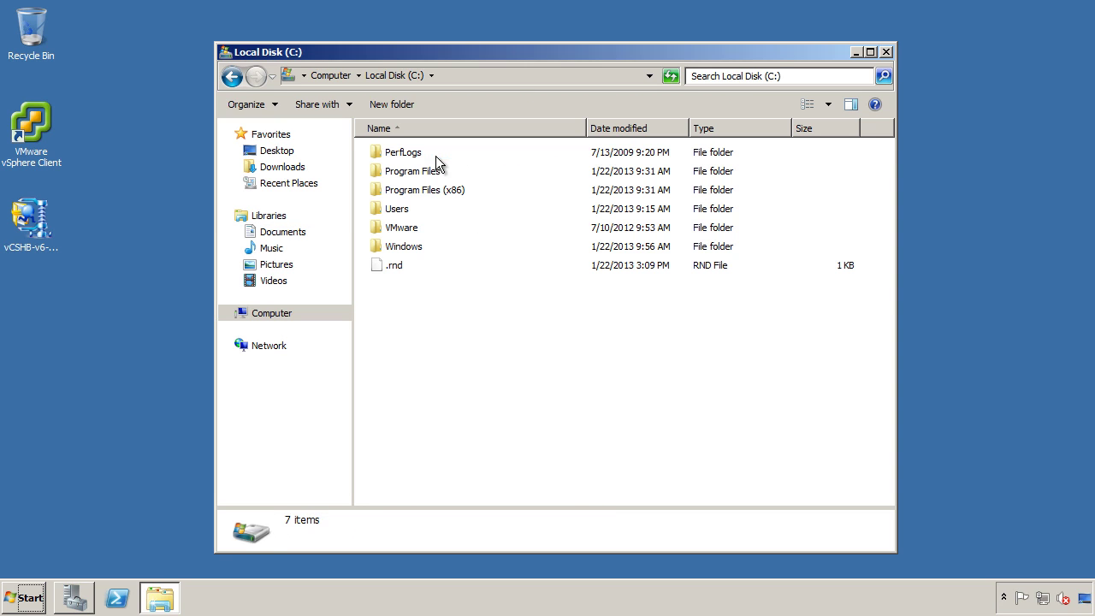
click(393, 104)
text(Heartbeat)
key(Return)
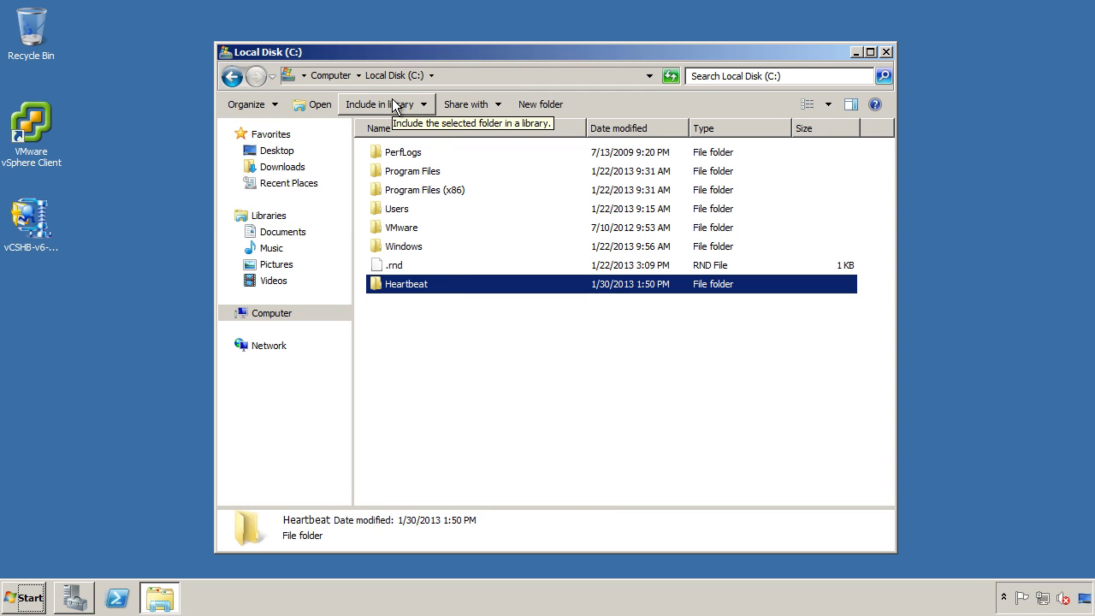
Share the Heartbeat folder with Administrators and close the Local Disk (C:) window.
click(456, 103)
click(471, 138)
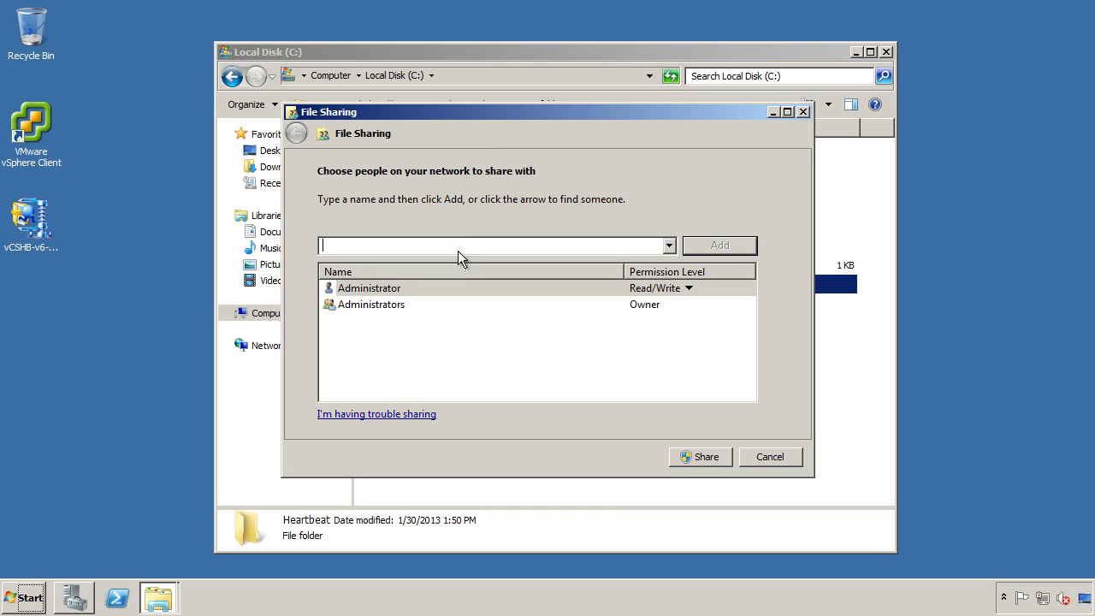
click(385, 314)
click(699, 455)
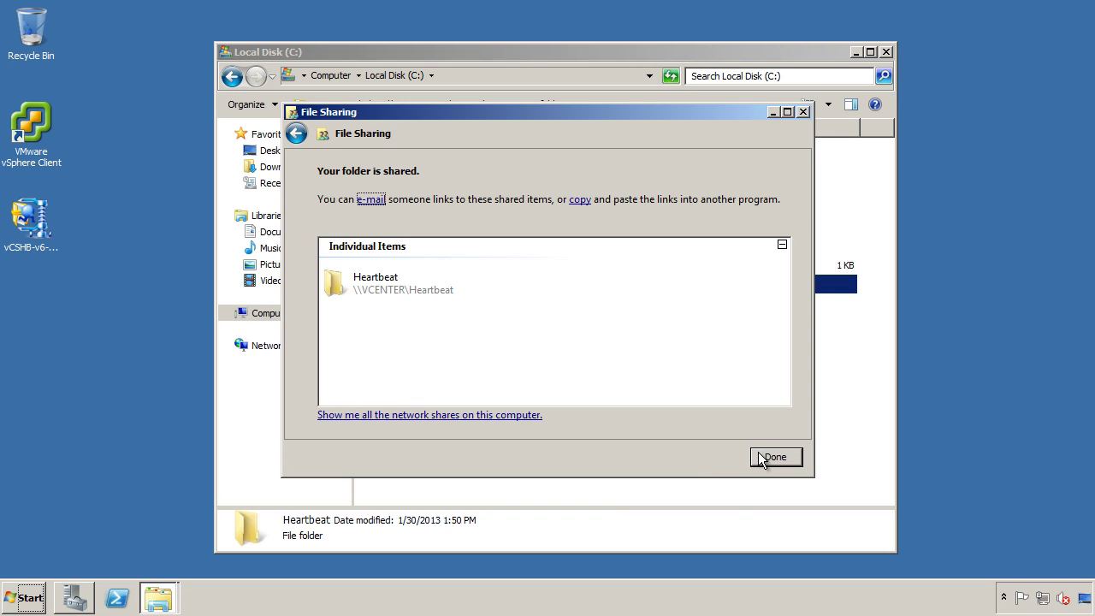
click(763, 458)
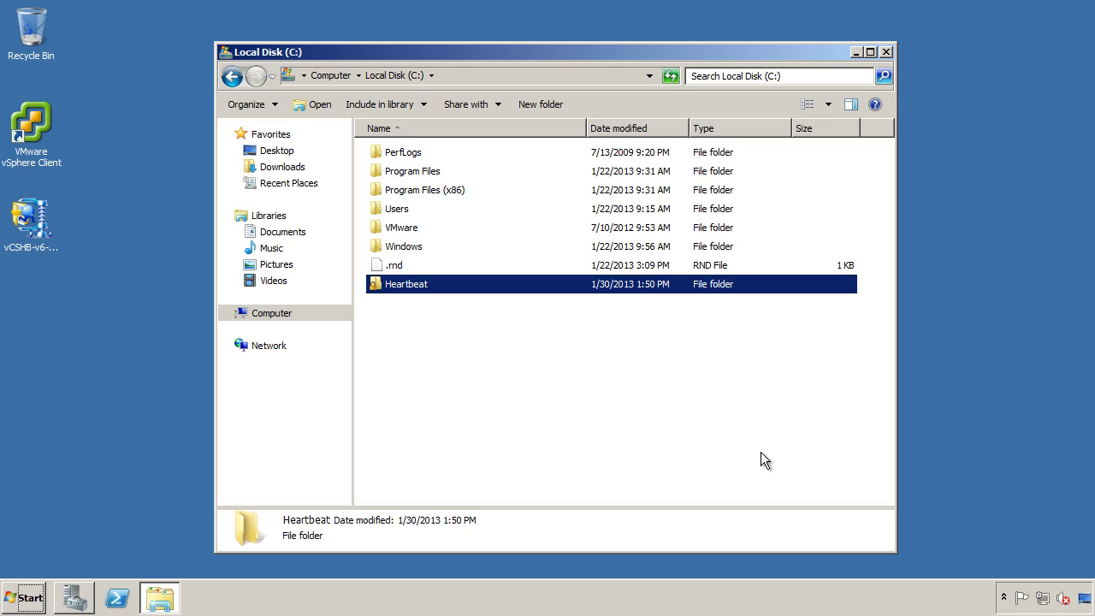
click(886, 52)
Launch the vCenter Server Heartbeat V6.5 installer, choose the server role, and accept the license agreement.
double_click(27, 217)
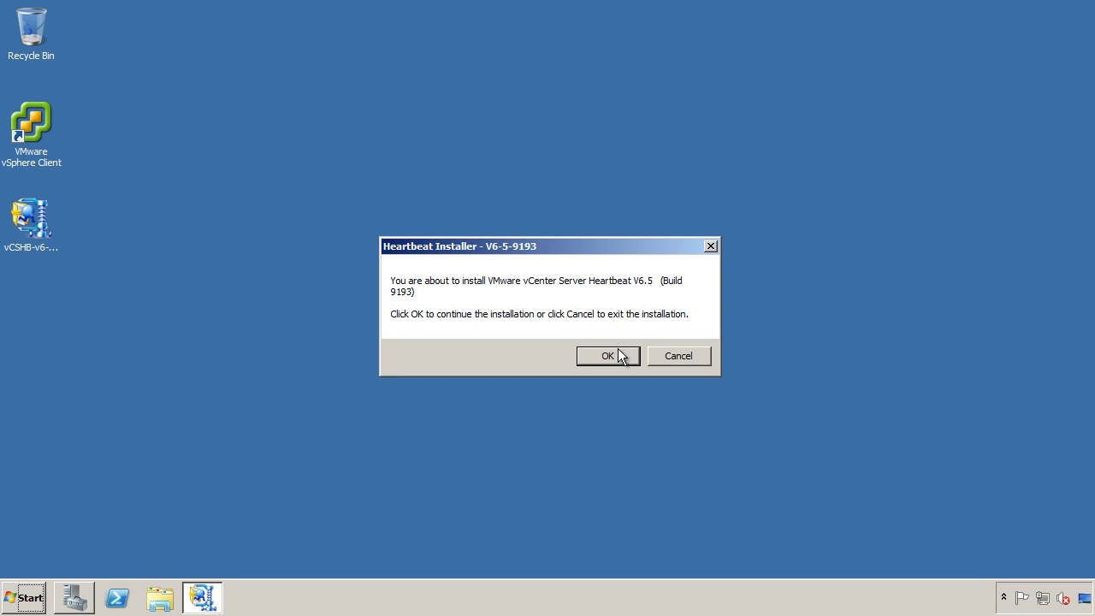
click(620, 350)
click(680, 289)
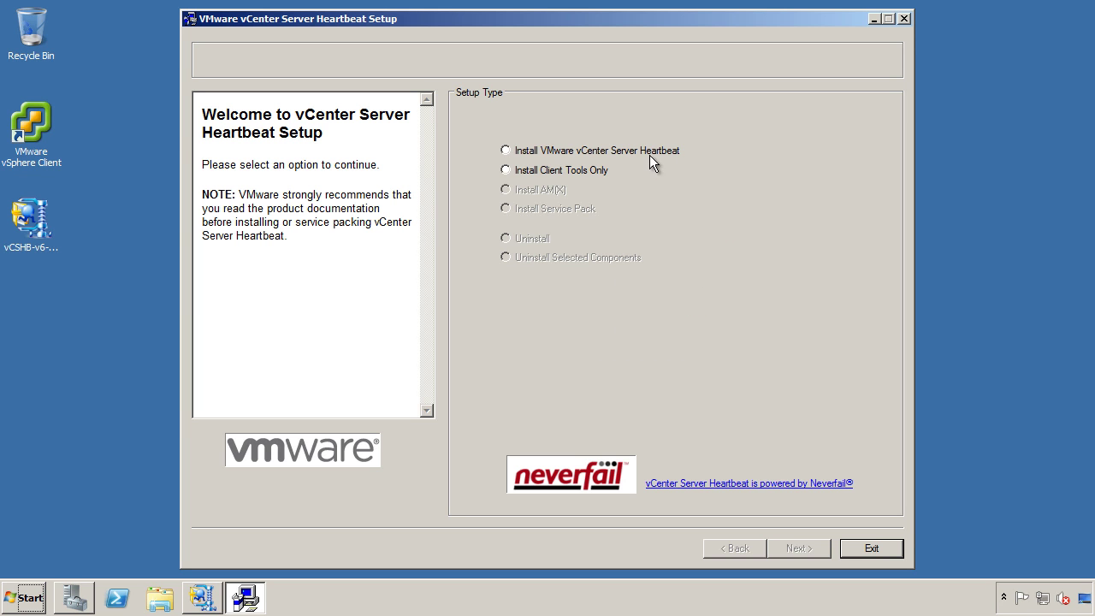
click(779, 547)
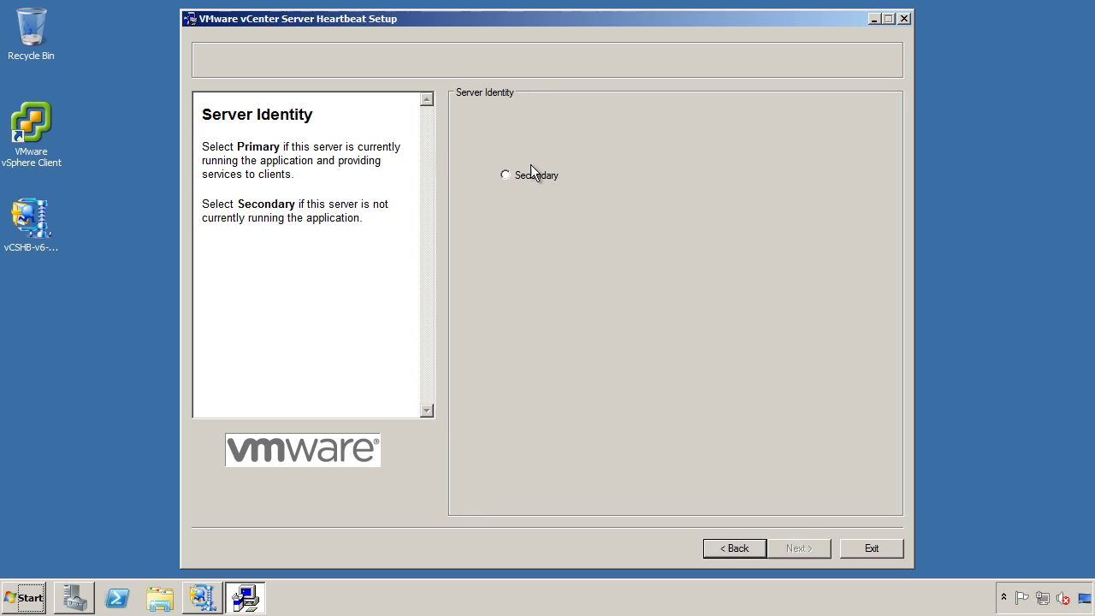
click(530, 164)
click(787, 546)
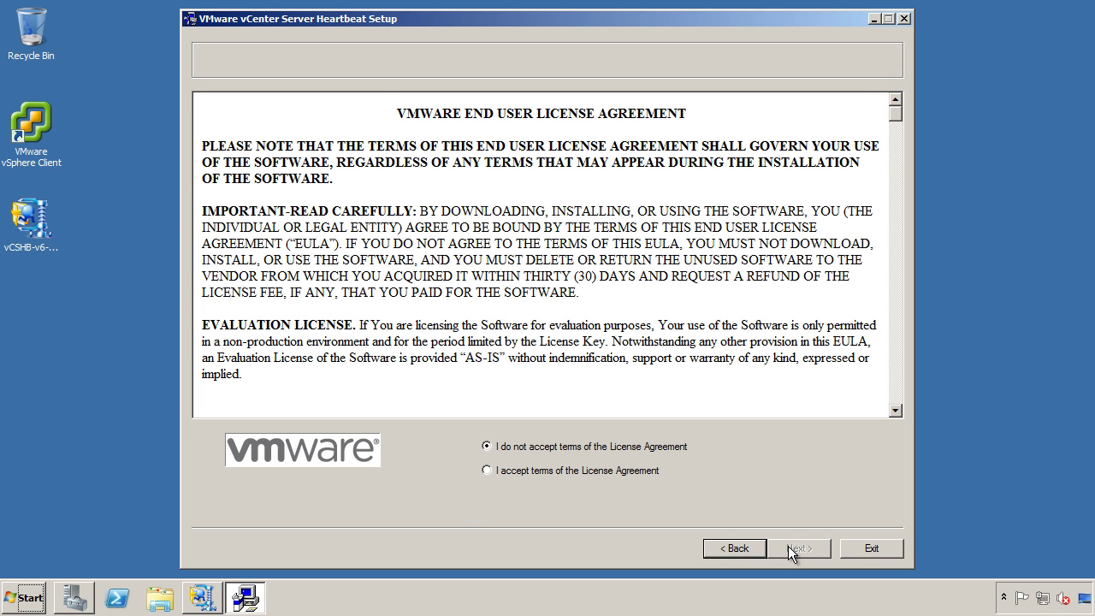
click(621, 470)
click(802, 548)
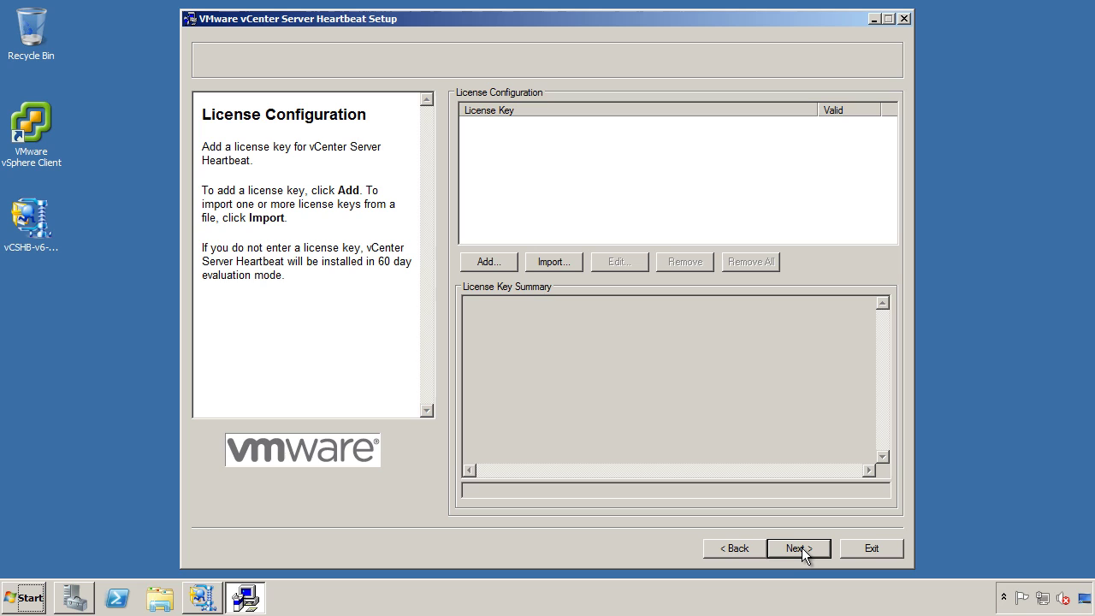
Skip license keys, choose the LAN topology, a virtual Secondary server, and desktop shortcuts.
click(802, 548)
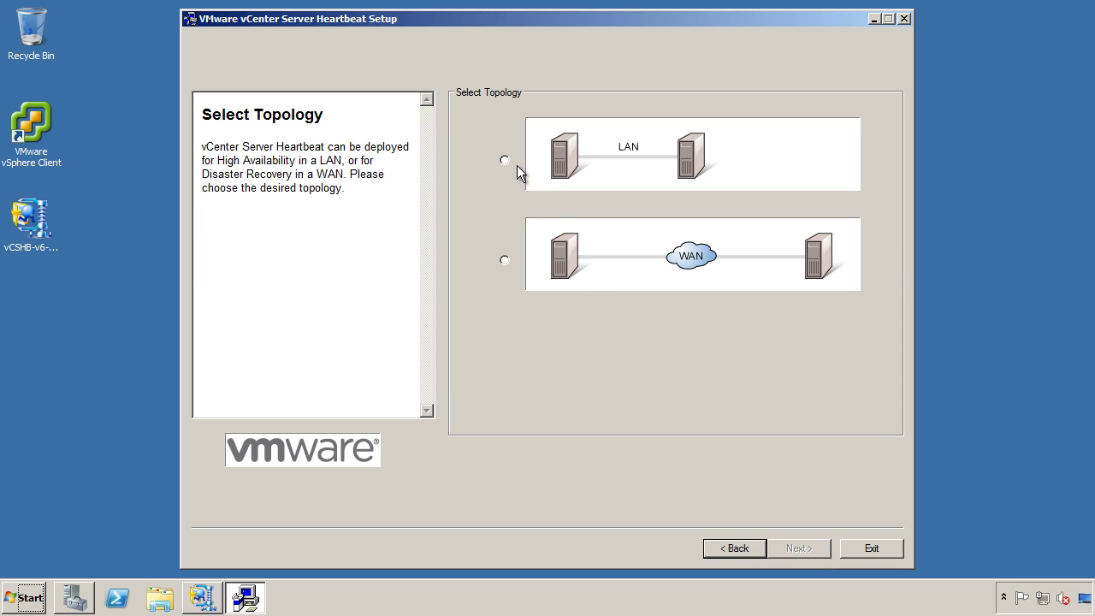
click(516, 165)
click(799, 547)
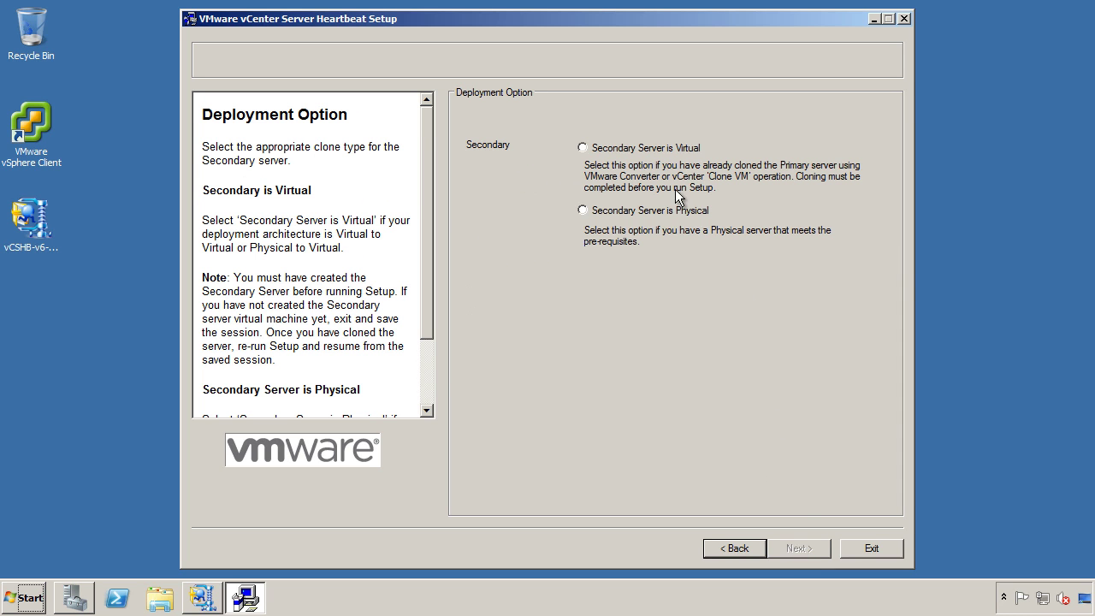
click(672, 148)
click(793, 547)
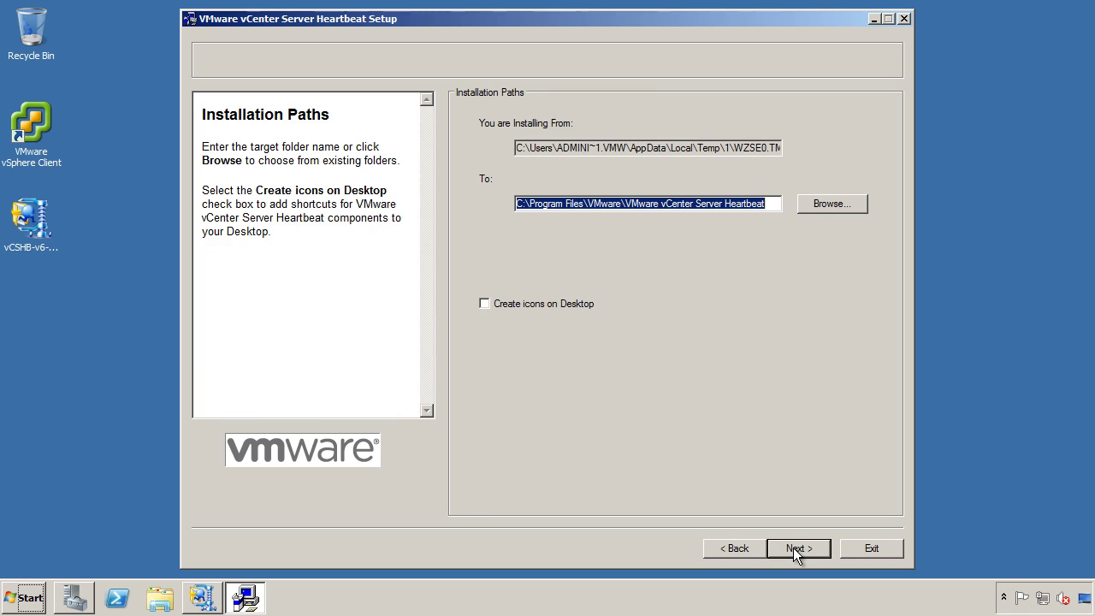
click(568, 307)
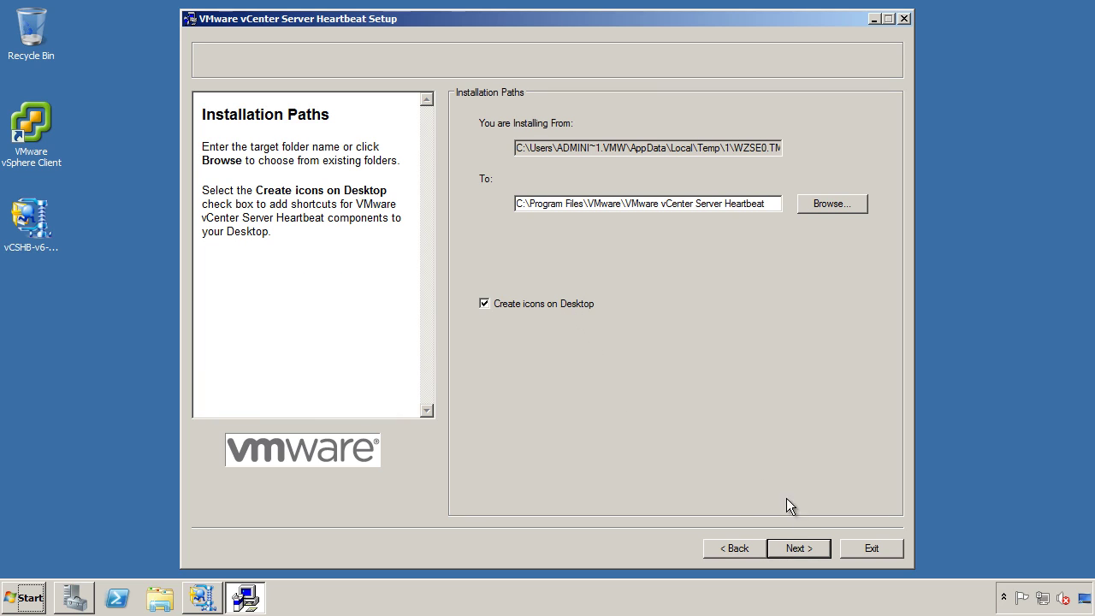
click(806, 552)
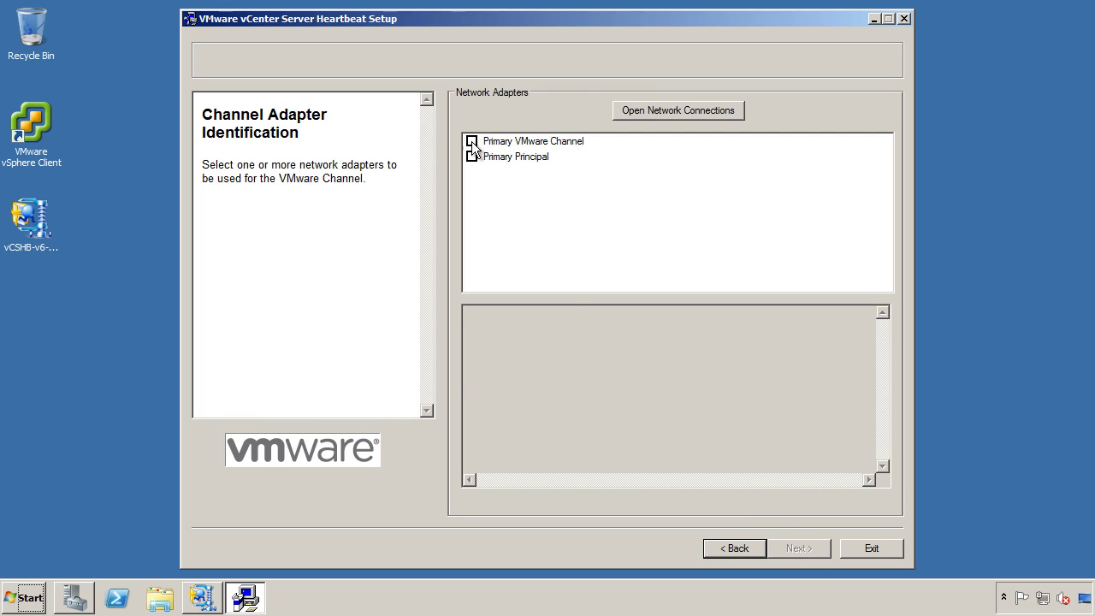
Use Primary VMware Channel with the channel IP pair 192.168.0.20 and 192.168.0.21.
click(472, 142)
click(787, 549)
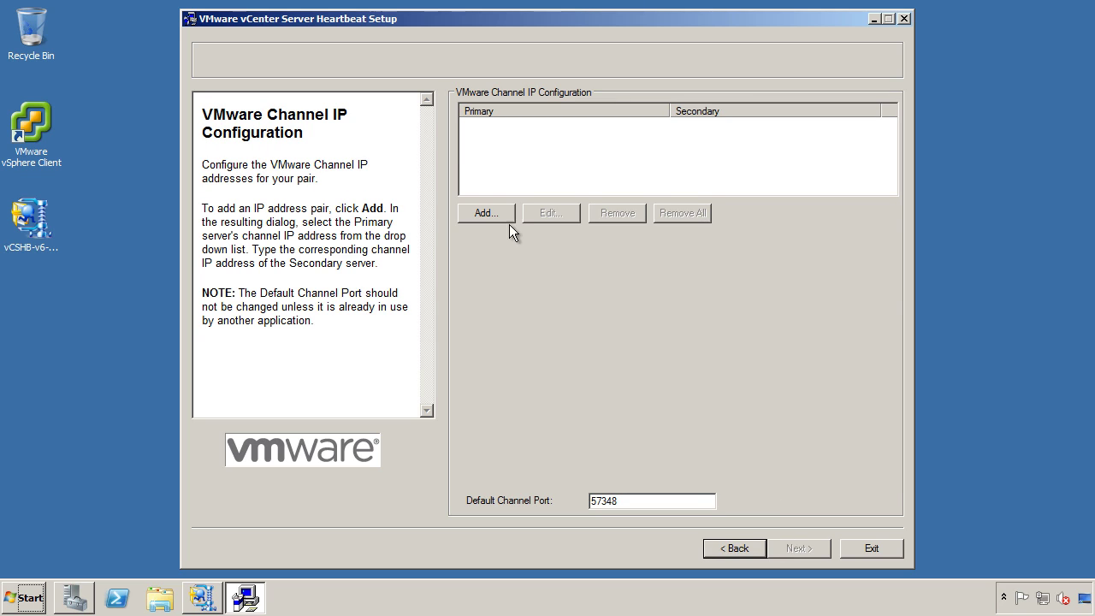
click(496, 214)
click(475, 308)
click(426, 321)
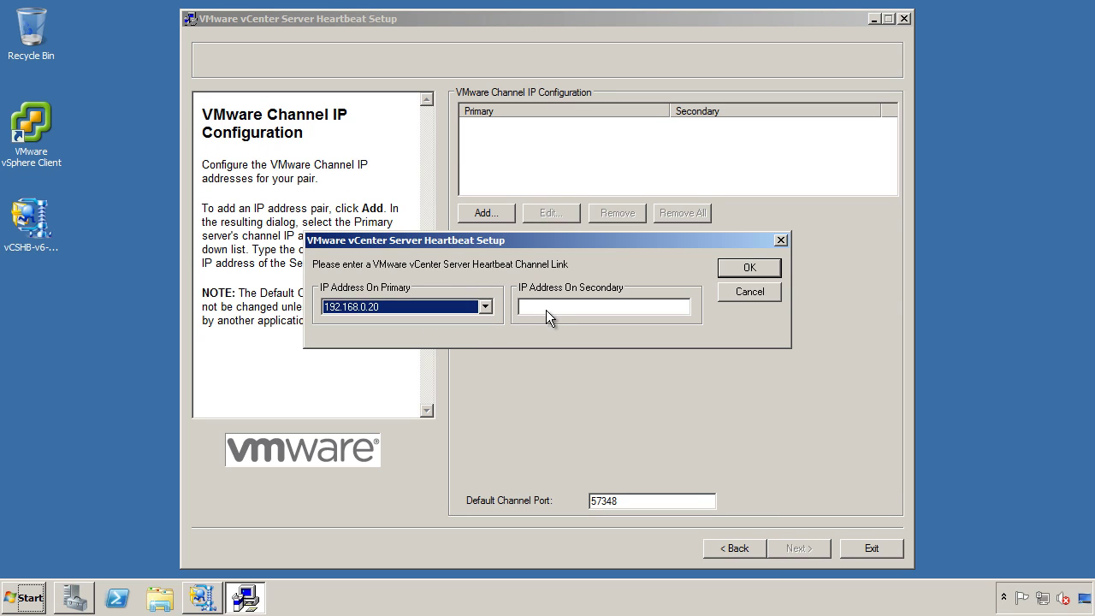
click(551, 307)
text(192.168.0.21)
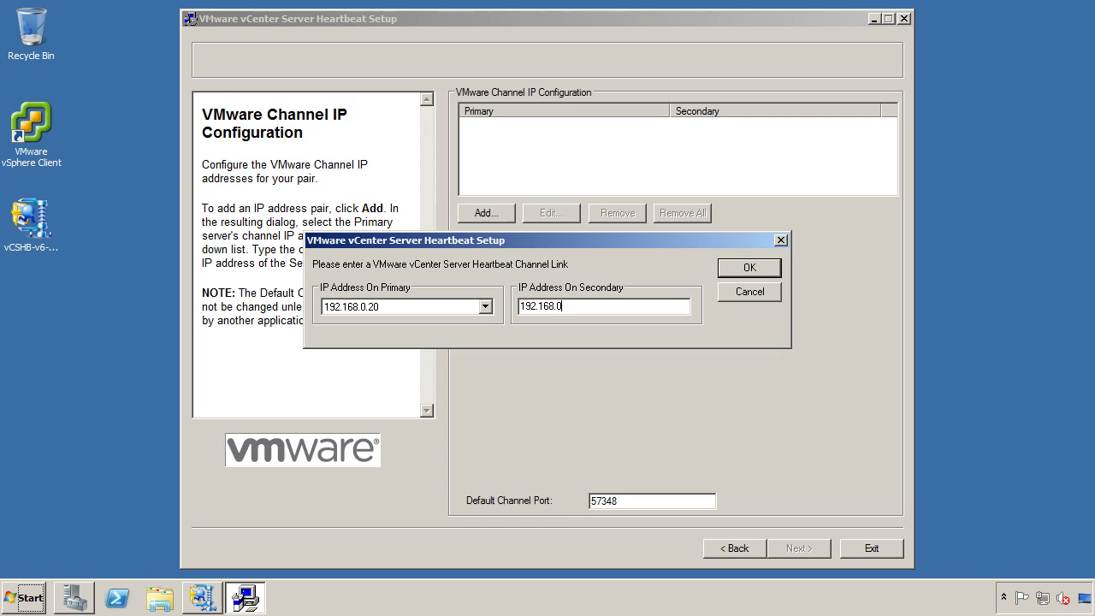
click(748, 268)
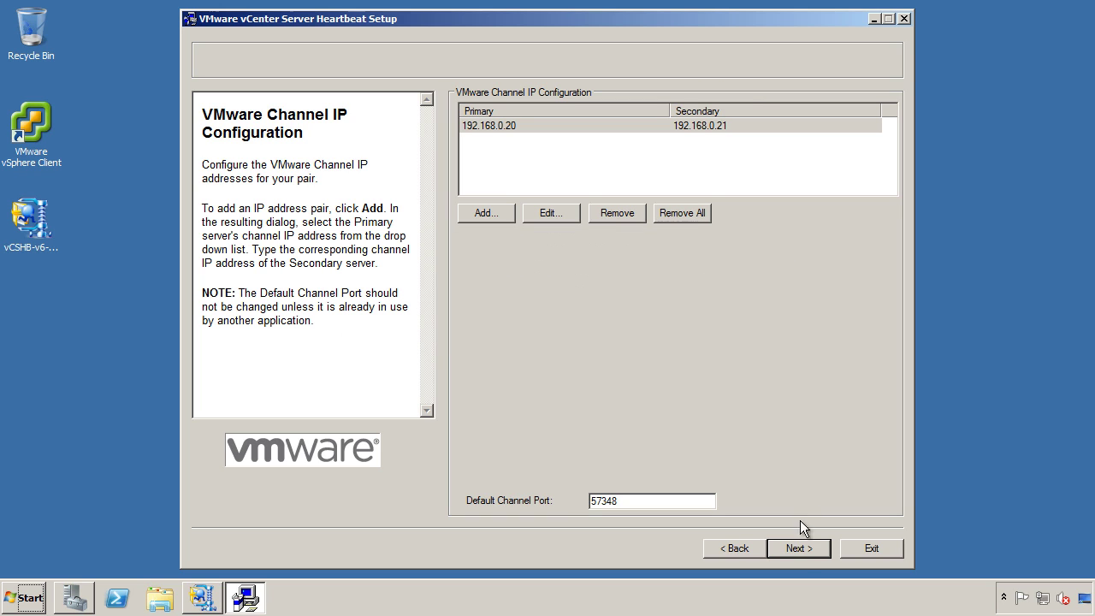
click(799, 548)
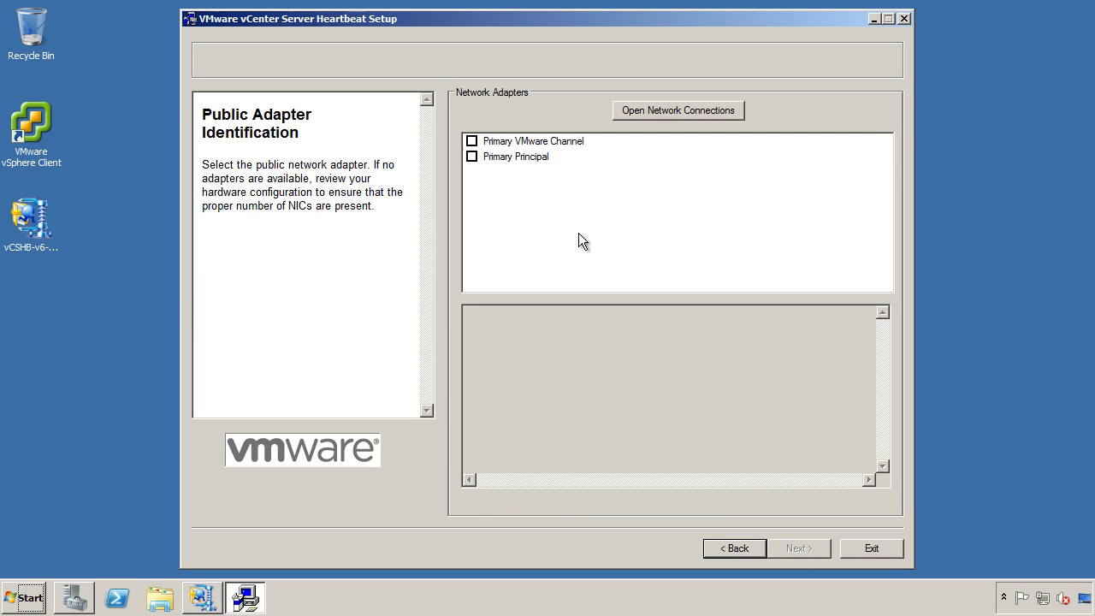
Use Primary Principal as the public adapter with public IP 10.0.0.10.
click(471, 157)
click(798, 550)
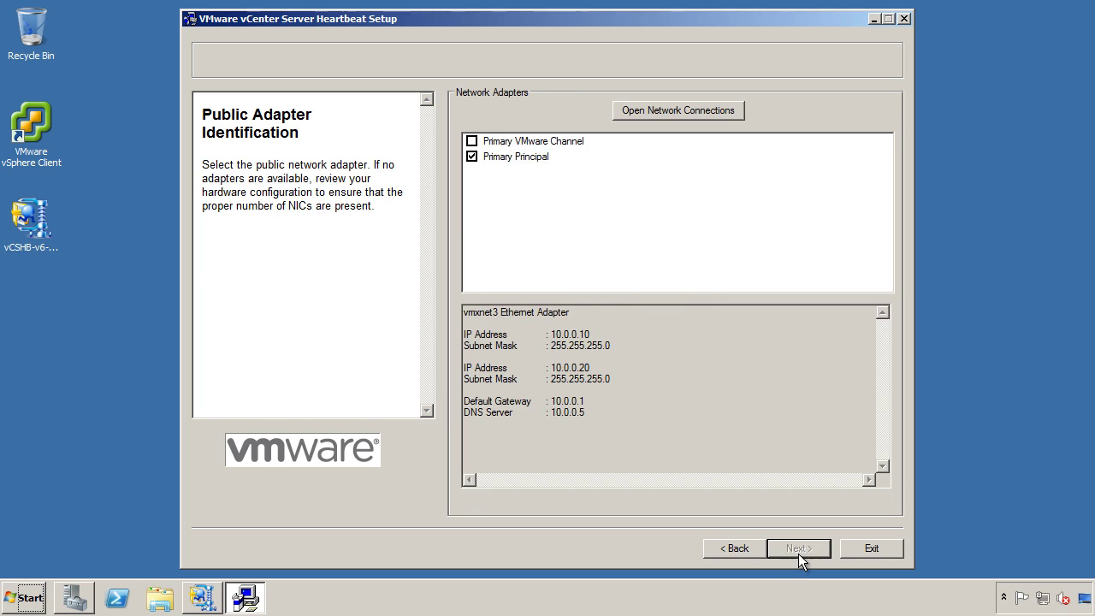
click(490, 199)
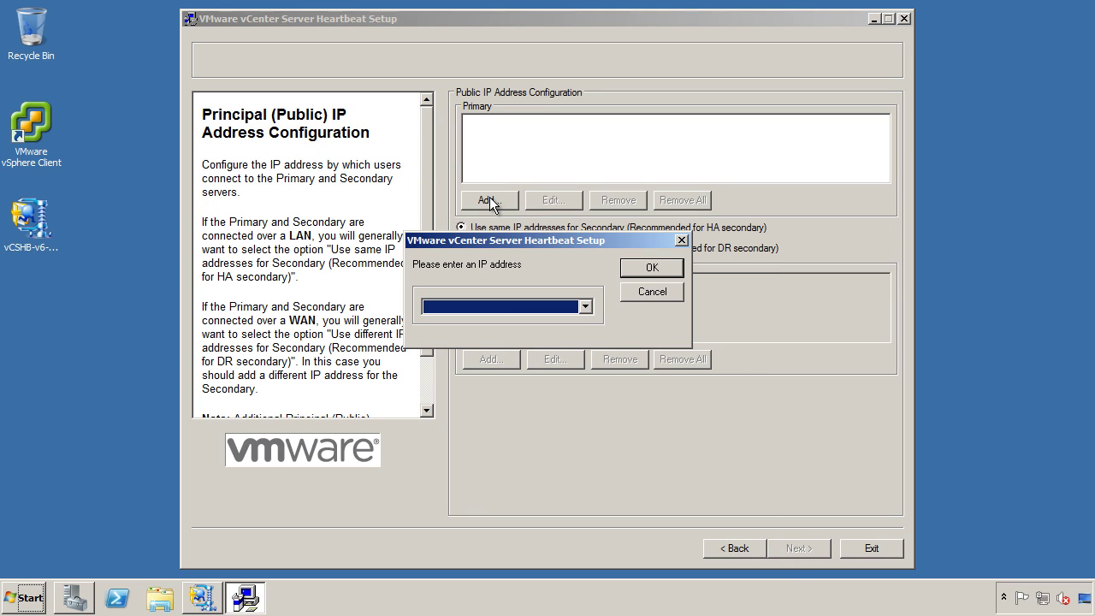
click(503, 306)
click(476, 322)
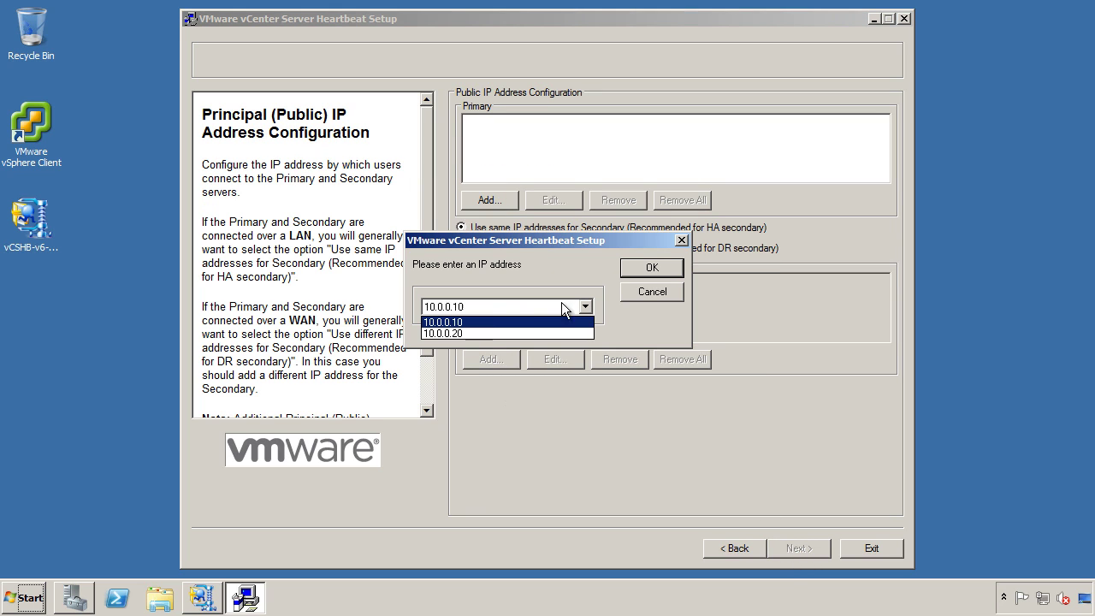
click(650, 267)
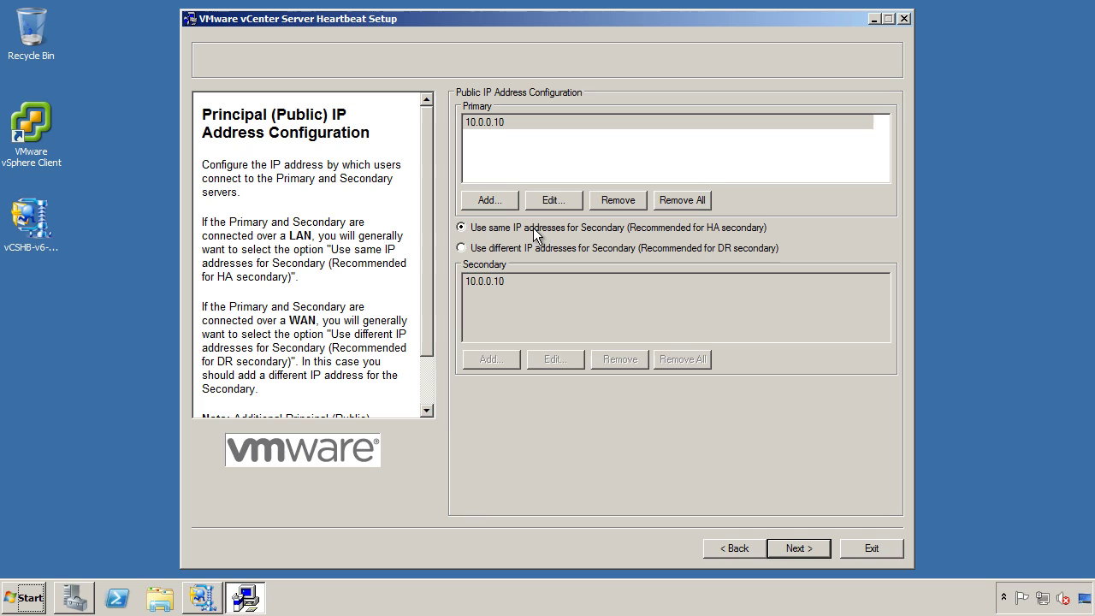
click(788, 546)
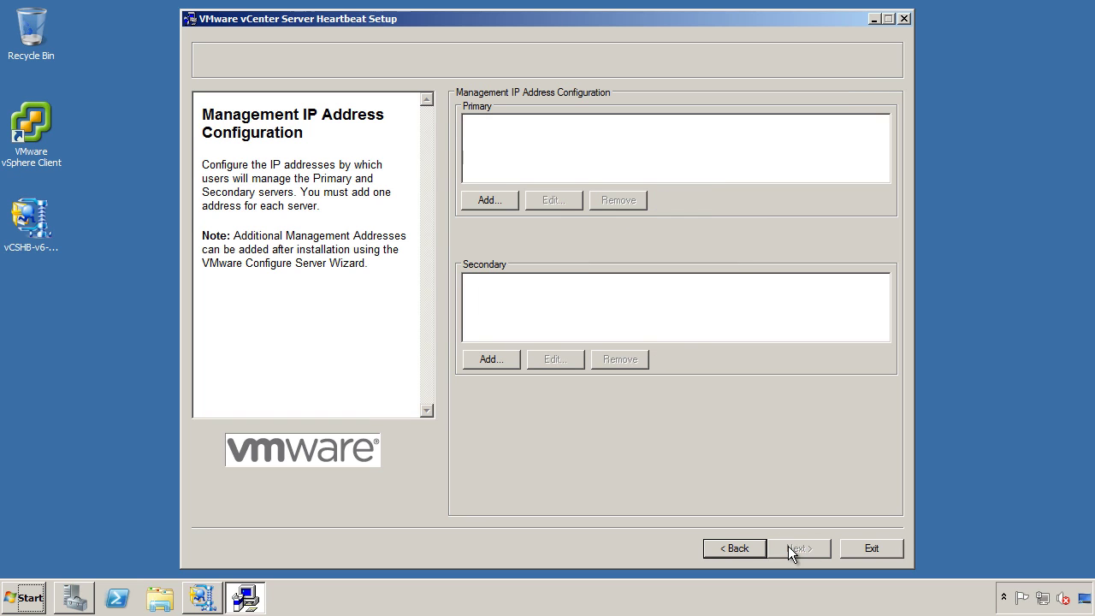
Set management IPs 10.0.0.20 for Primary and 10.0.0.21 for Secondary, keeping 10.0.0.21 despite the warning.
click(494, 198)
click(521, 306)
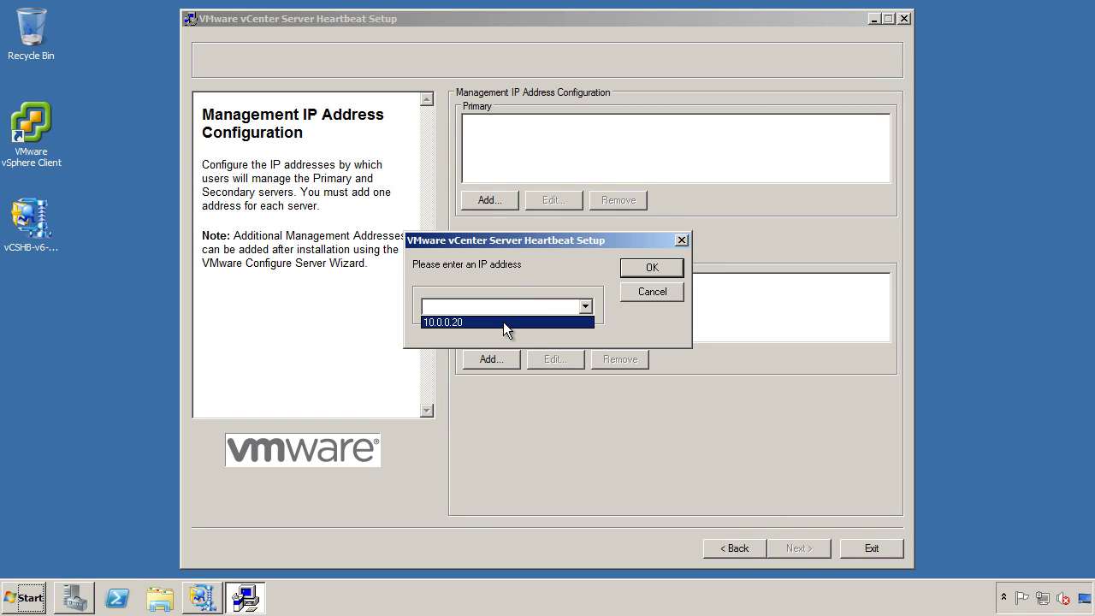
click(502, 321)
click(643, 272)
click(494, 356)
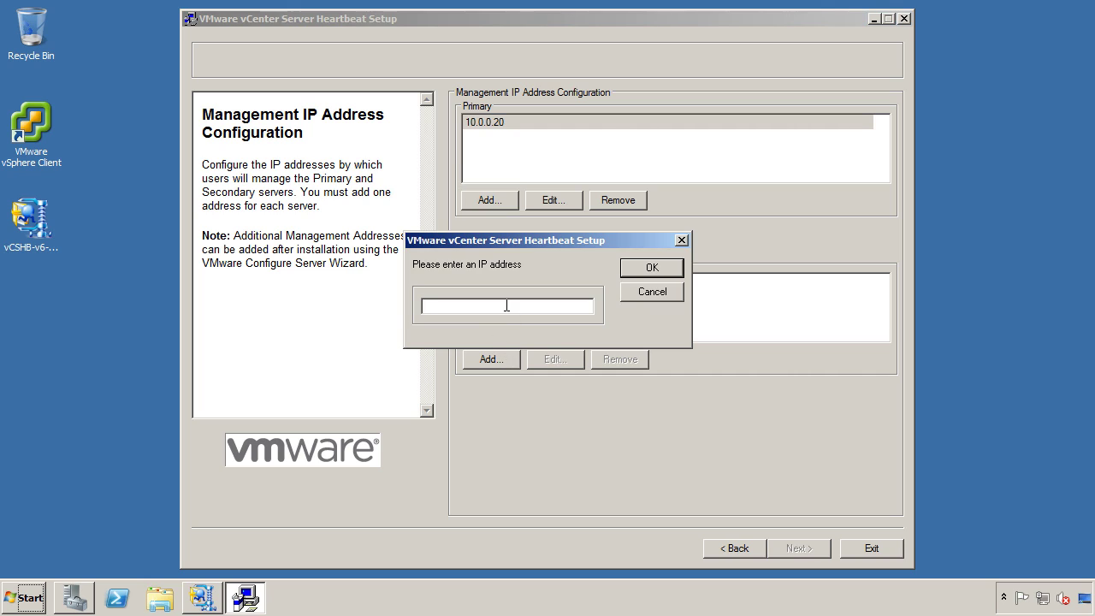
text(10.0.0.21)
click(653, 268)
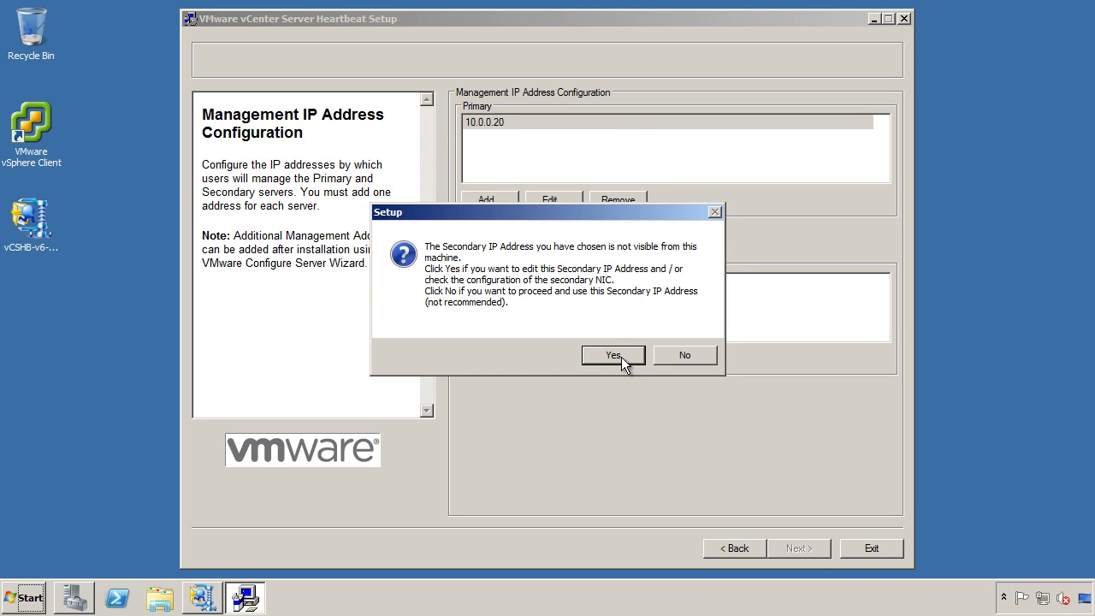
click(682, 355)
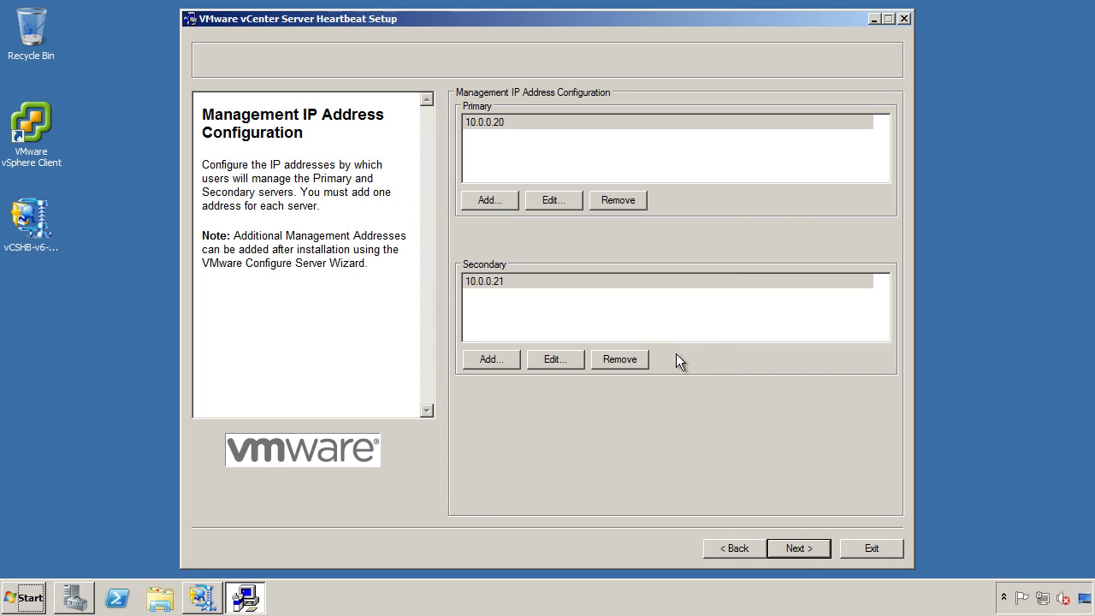
click(797, 549)
Name the servers vCenterPrimary and vCenterSecondary.
click(710, 264)
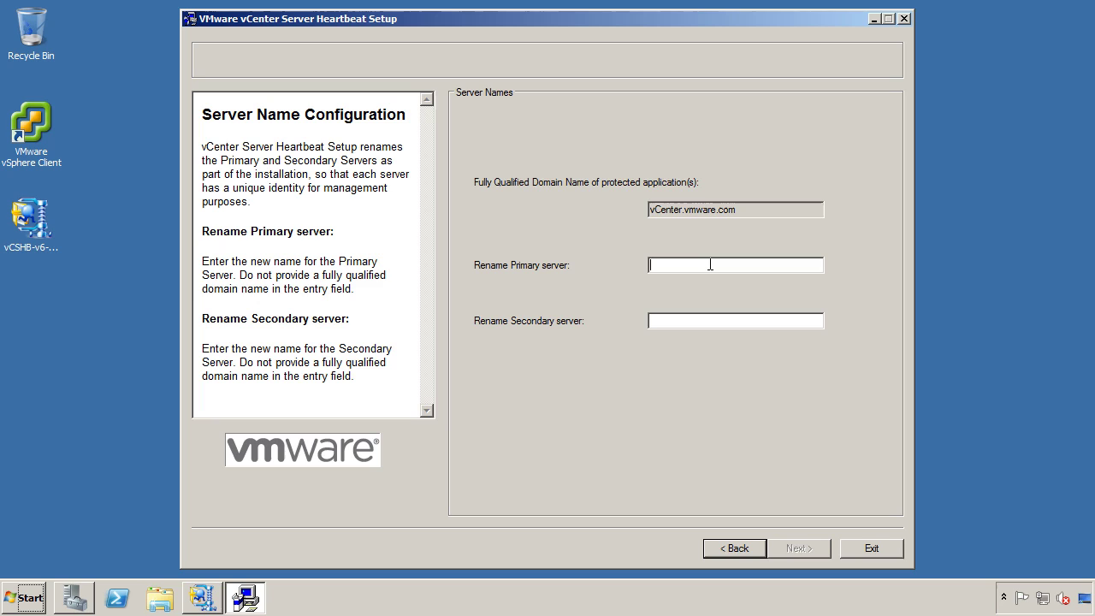
text(vCenterPrimary)
key(Tab)
text(vCenterSecondary)
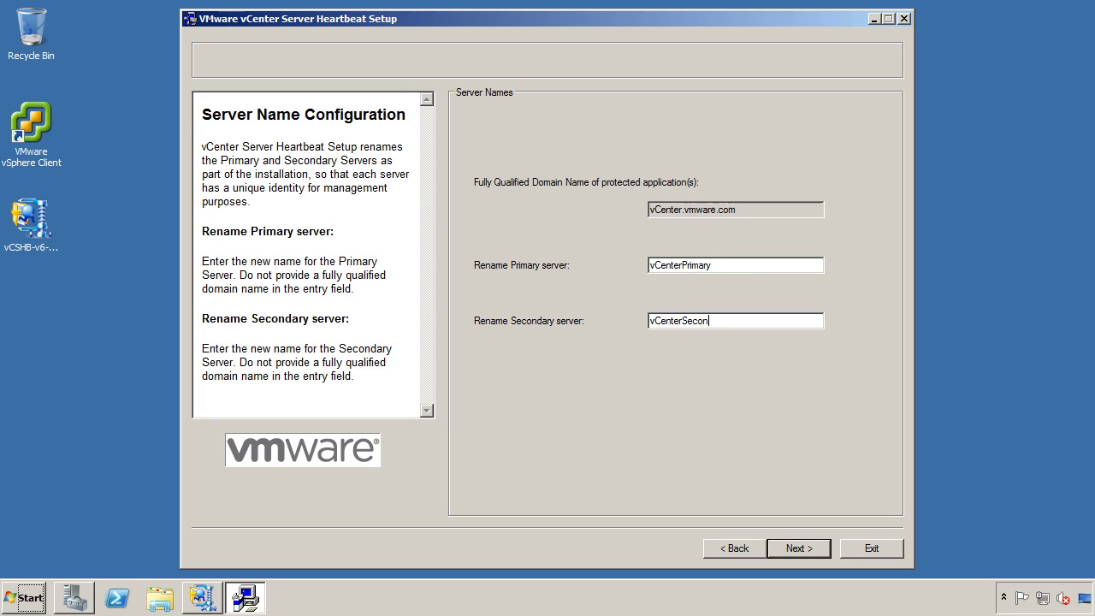
click(803, 547)
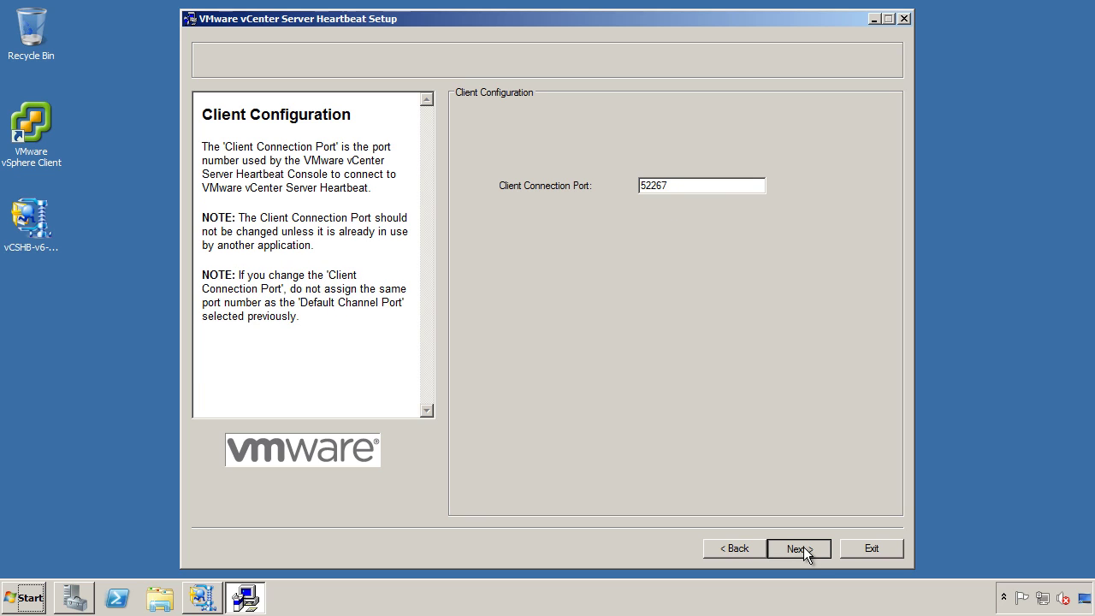
Keep client port 52267 and enter the vCenter administrator username and password for application protection.
click(803, 547)
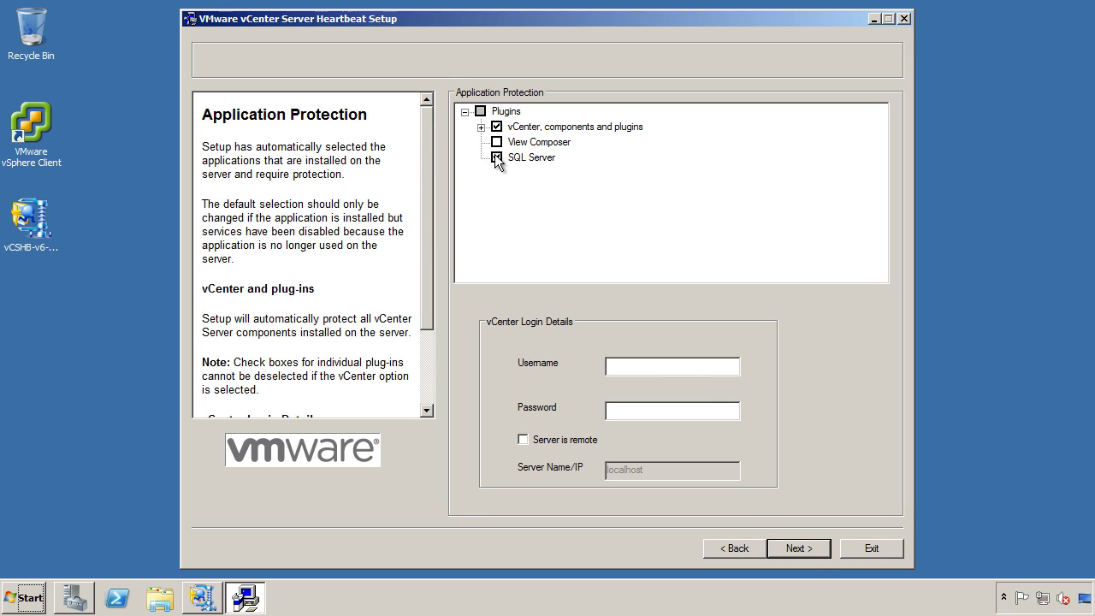
click(481, 127)
click(497, 220)
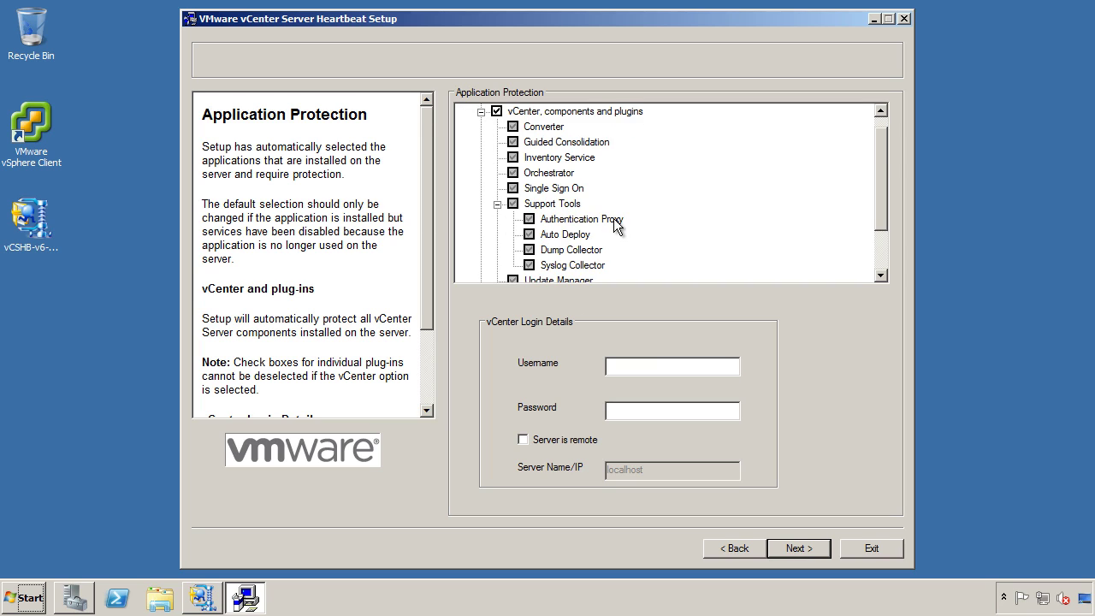
click(649, 365)
text(Administrator)
key(Tab)
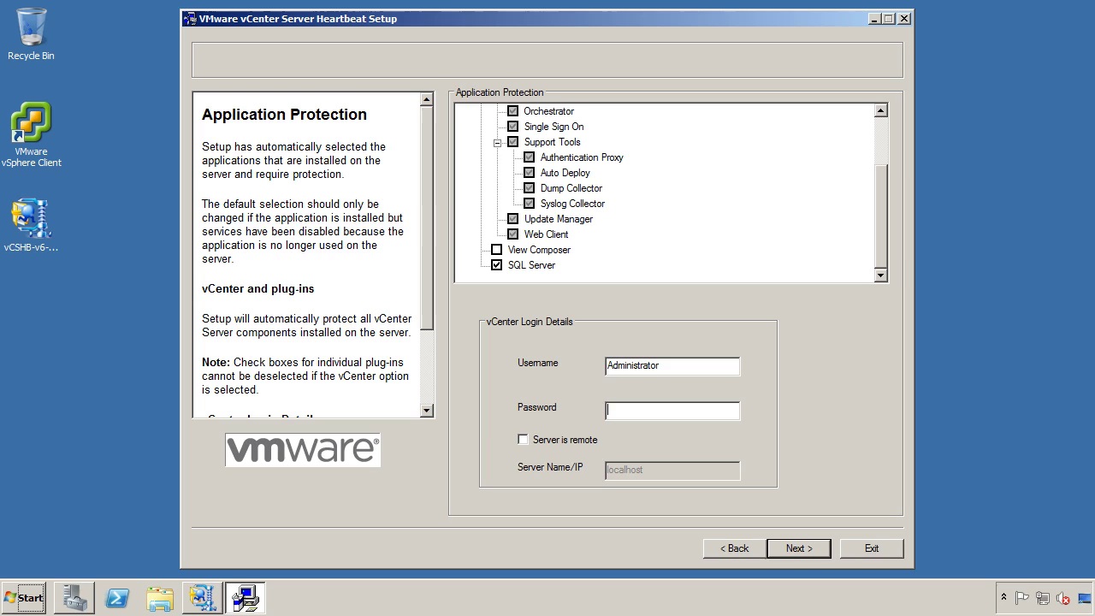
text(Password1)
click(811, 544)
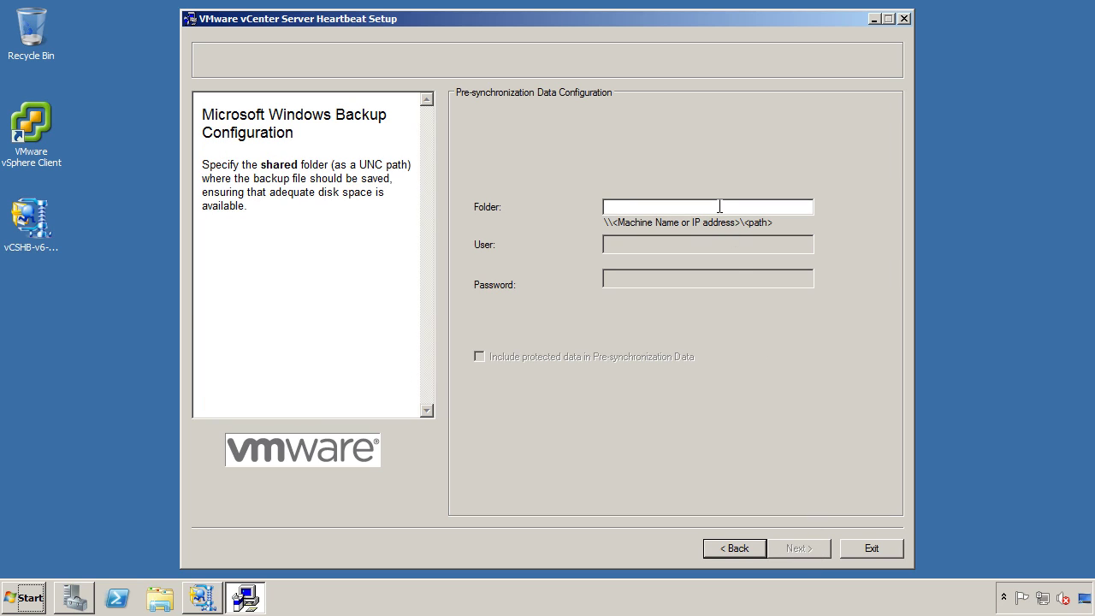
Set the backup folder to \\localhost\Heartbeat and proceed through summary and pre-install checks to finish installing Primary.
text(\\localhost\Heartbeat)
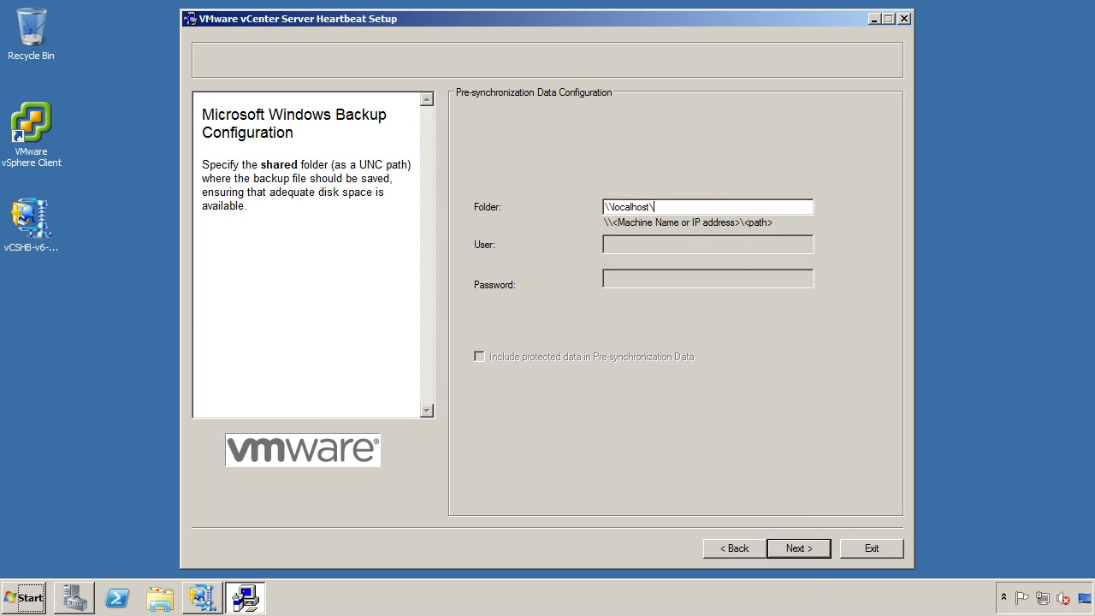
click(786, 547)
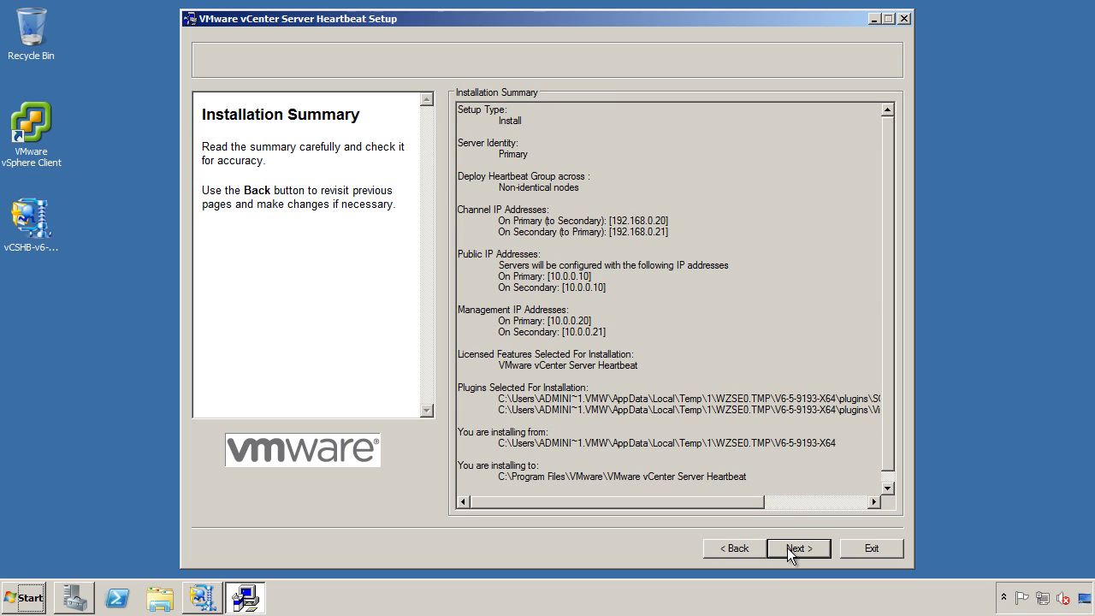
click(787, 547)
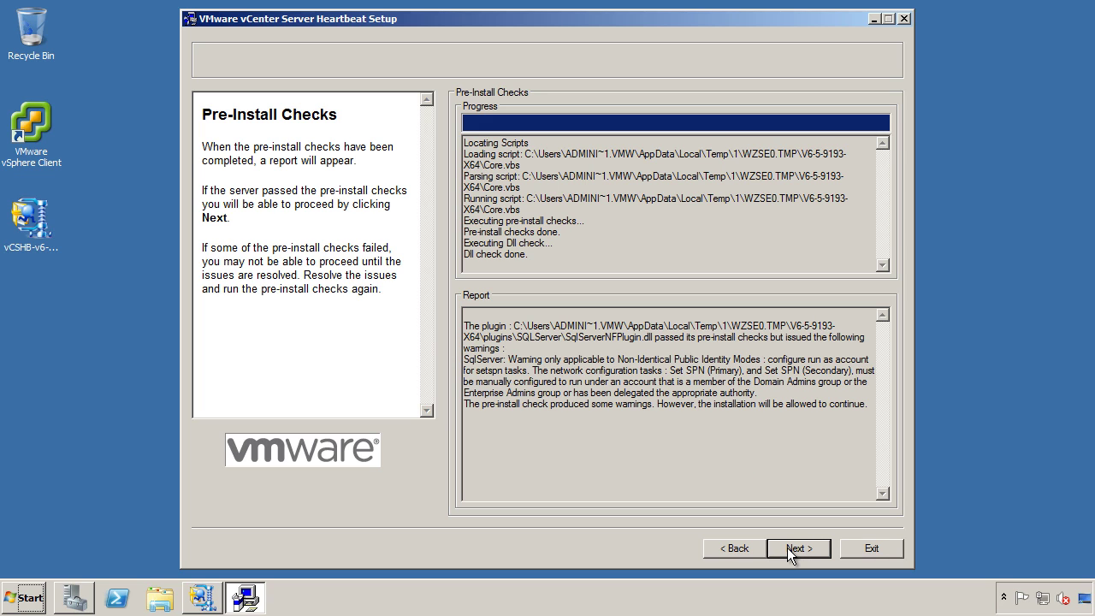
click(797, 548)
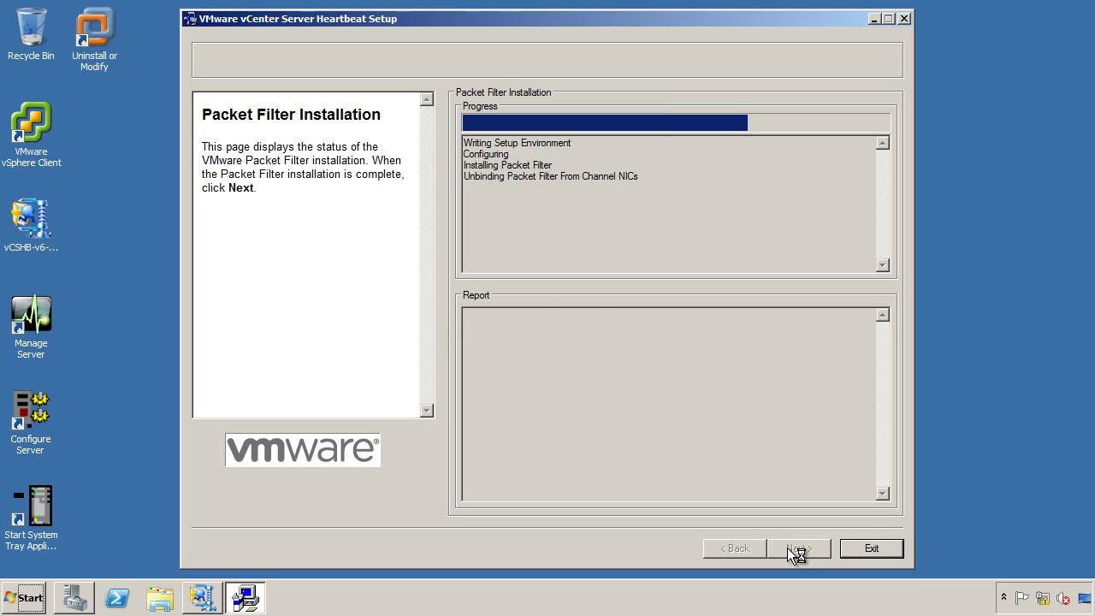
click(788, 552)
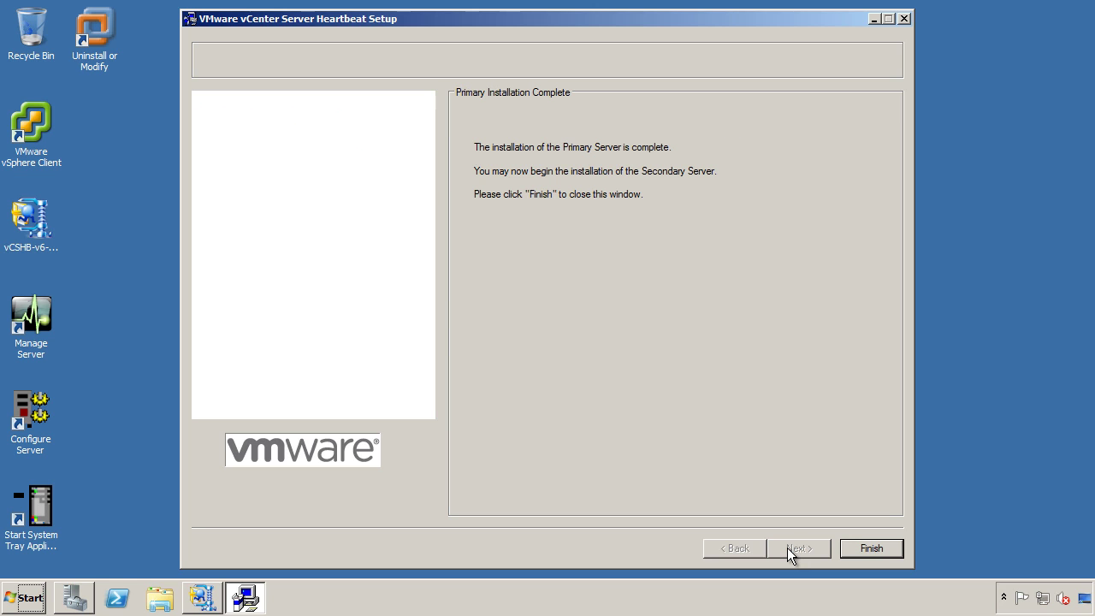
Run nslookup for vCenter, vCenterPrimary and vCenterSecondary in Command Prompt, then close it.
click(35, 592)
click(147, 278)
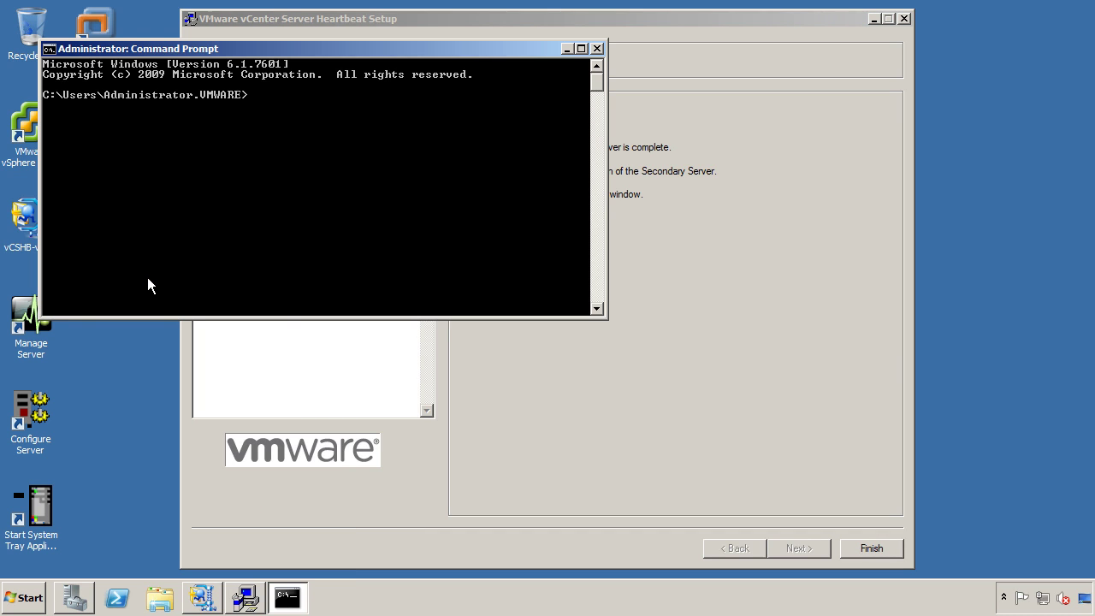
text(nslookup vCenter)
key(Return)
text(nslookup vCenterPrimary)
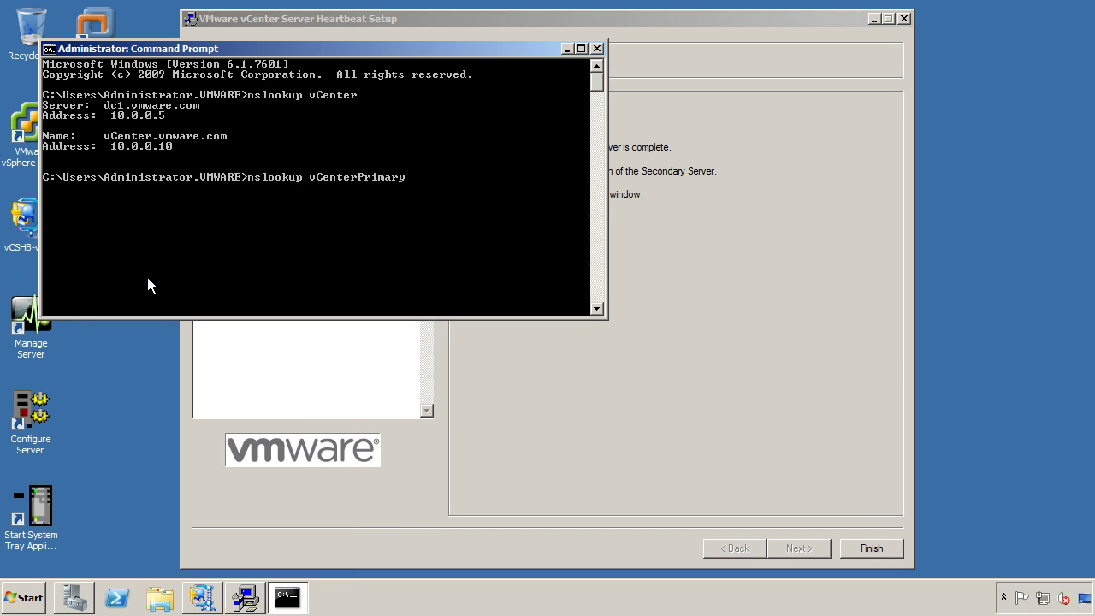
key(Return)
text(nslookup vCenterSecondary)
key(Return)
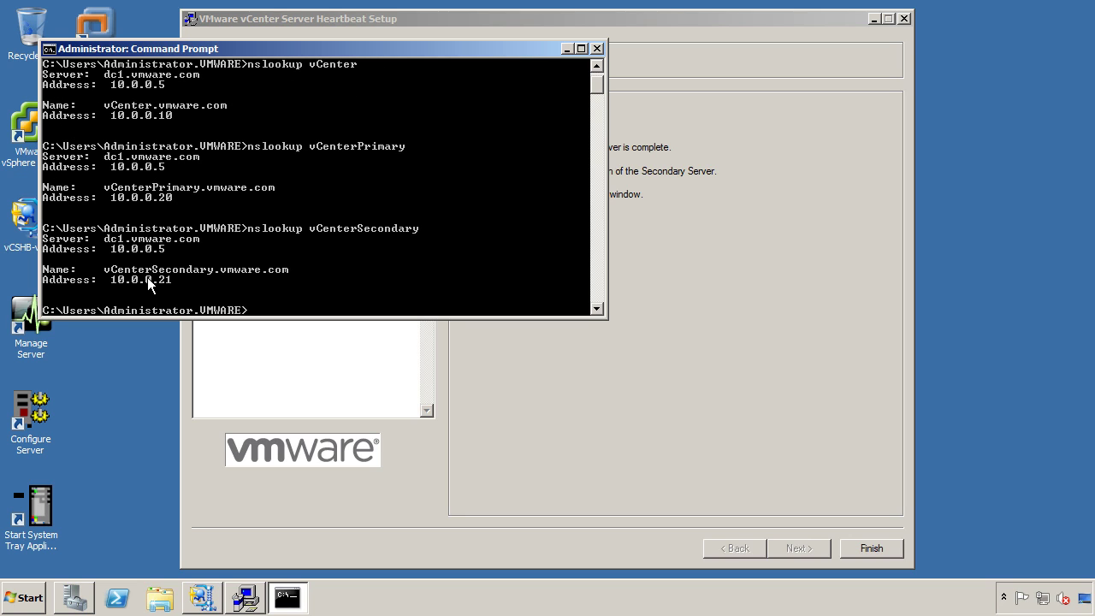
click(596, 48)
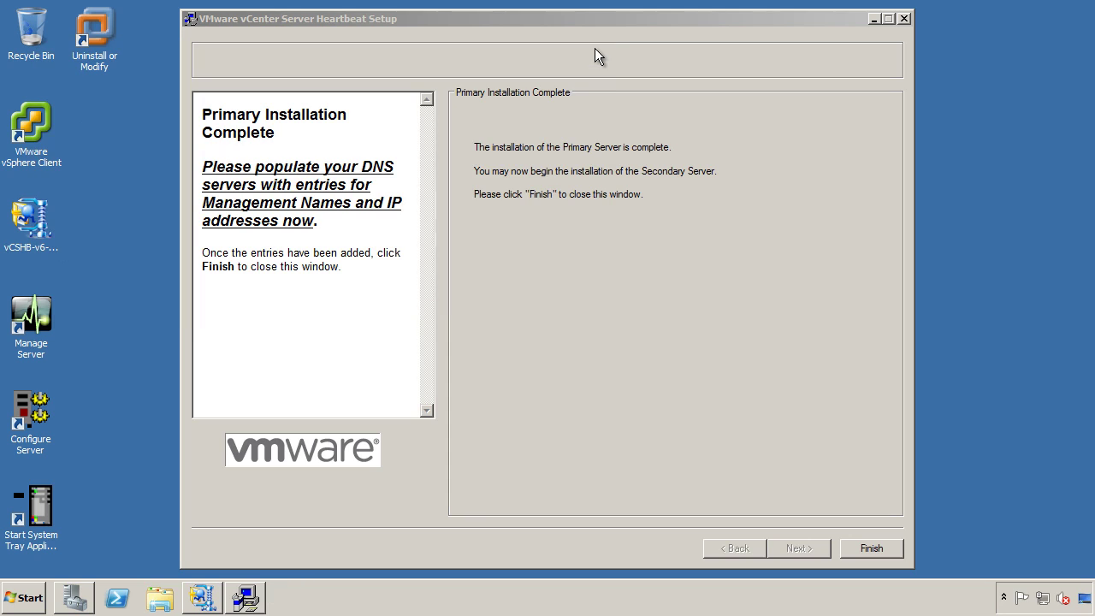
Finish setup, set the Neverfail Heartbeat System Tray Tool to show icon and notifications, and restart.
click(855, 546)
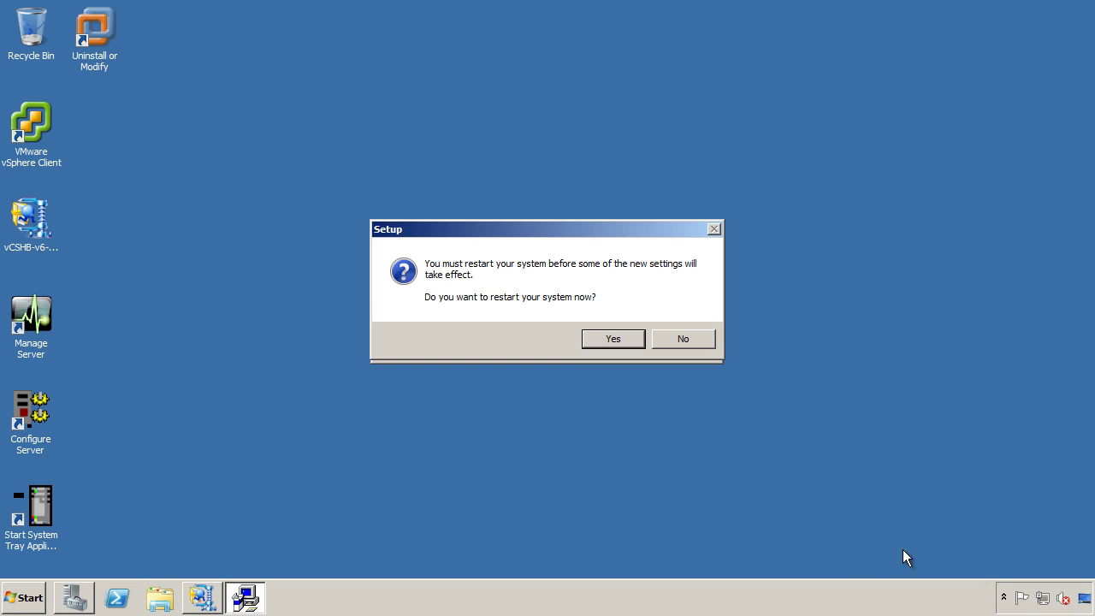
click(1004, 597)
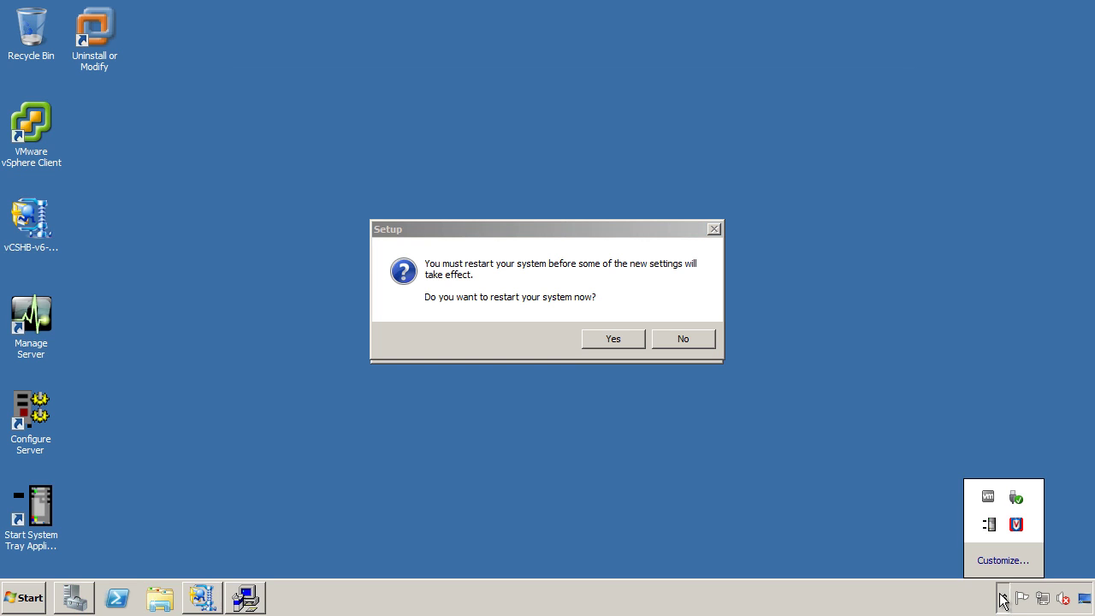
click(1002, 561)
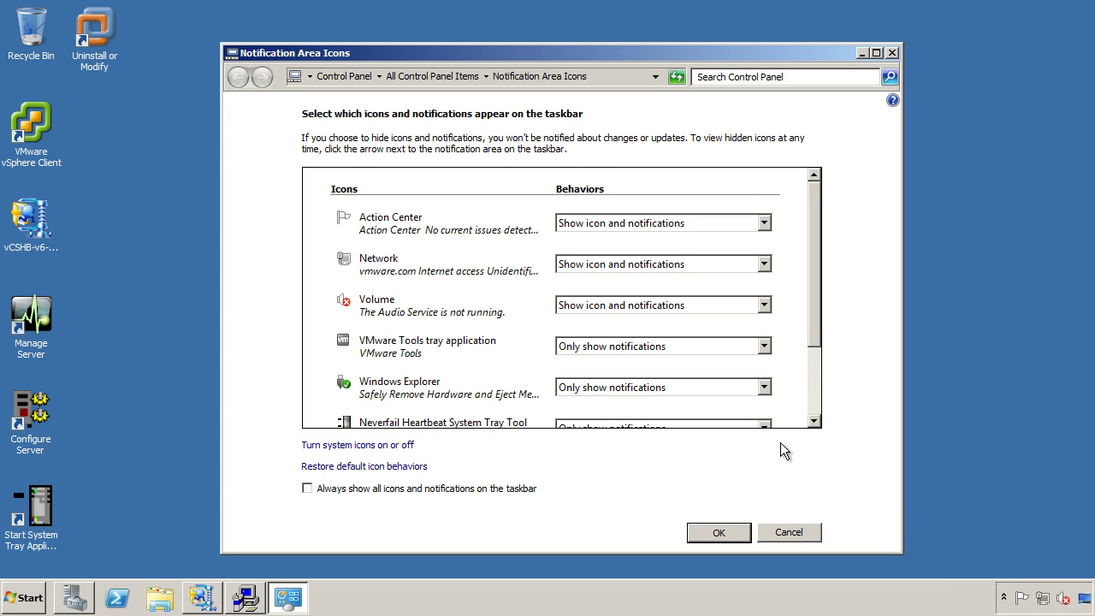
click(756, 423)
click(744, 446)
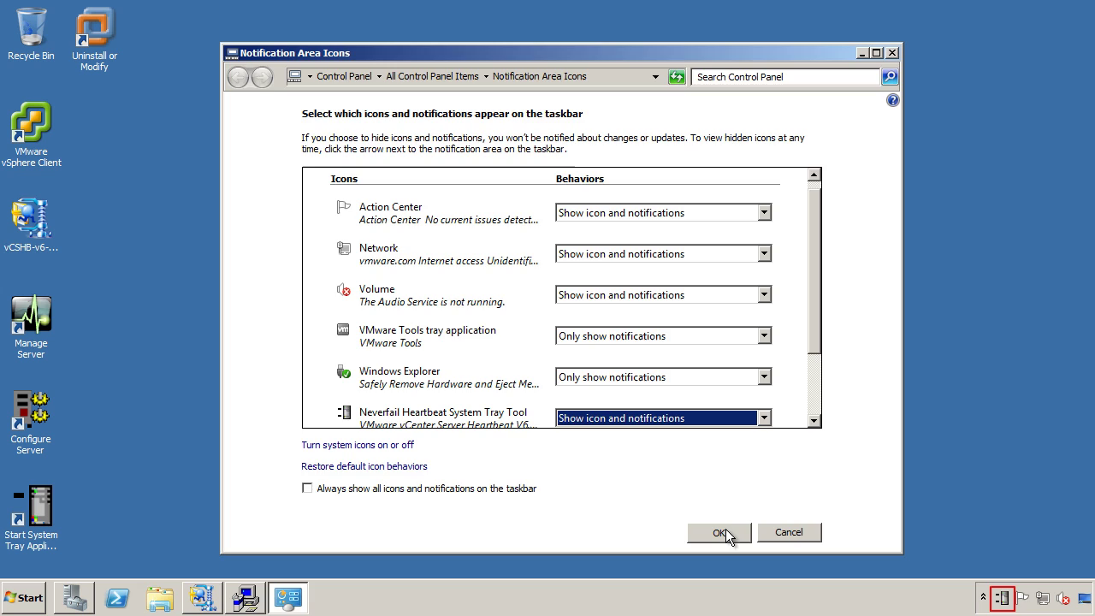
click(718, 532)
click(621, 336)
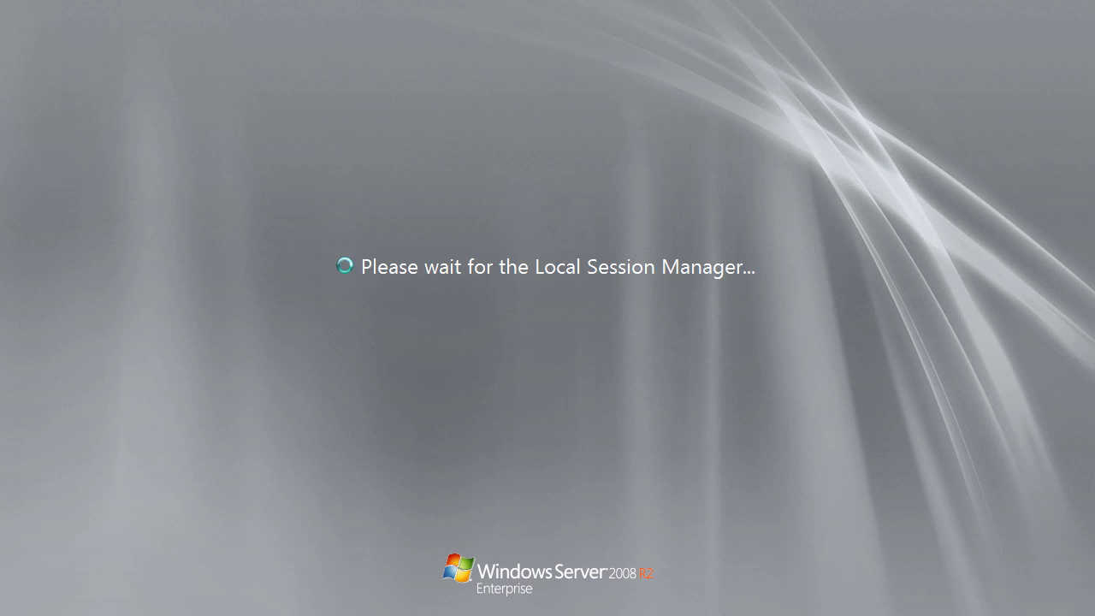
Log on with the account password and open Command Prompt as administrator.
key(ctrl+alt+Delete)
text(•••••)
key(Return)
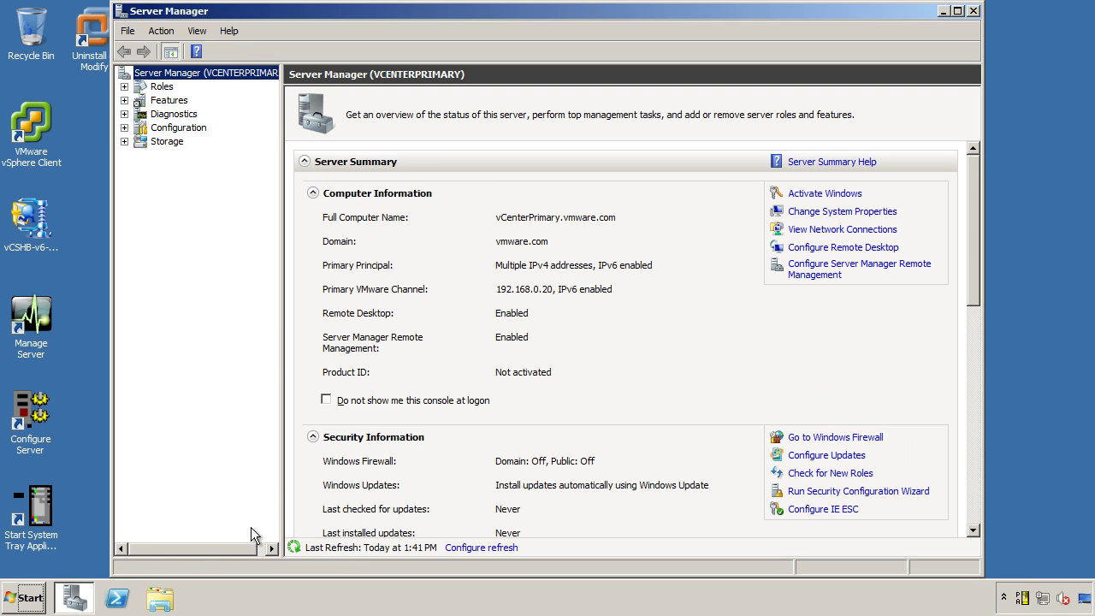
click(23, 599)
right_click(116, 310)
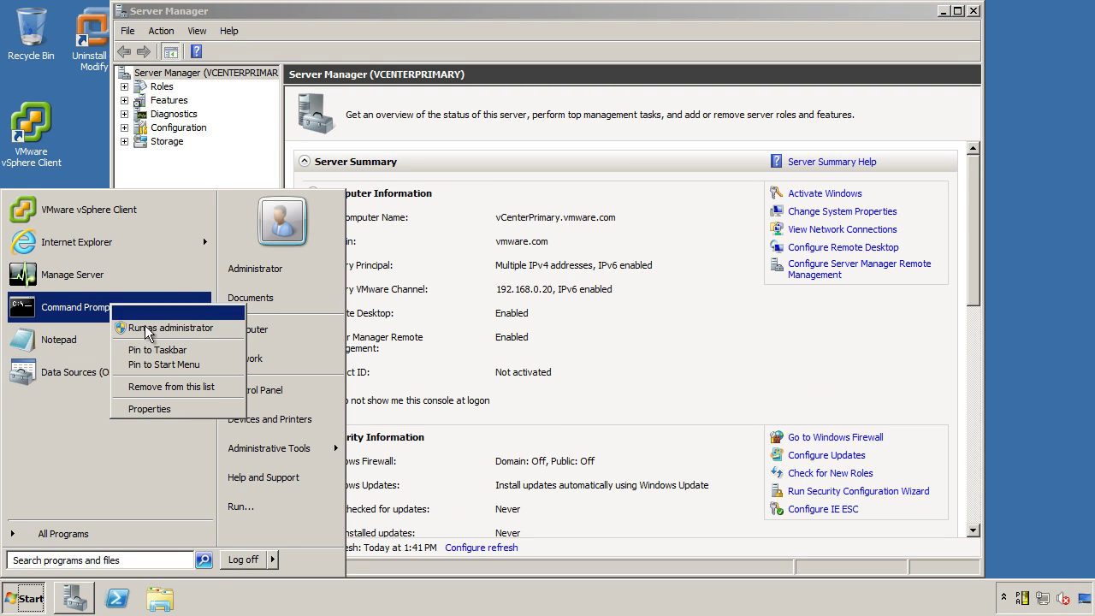
click(145, 326)
In C:\Program Files\VMware\Infrastructure\SSOServer\utils, run rsautil manage-secrets -a recover -m.
text(cd C:\P)
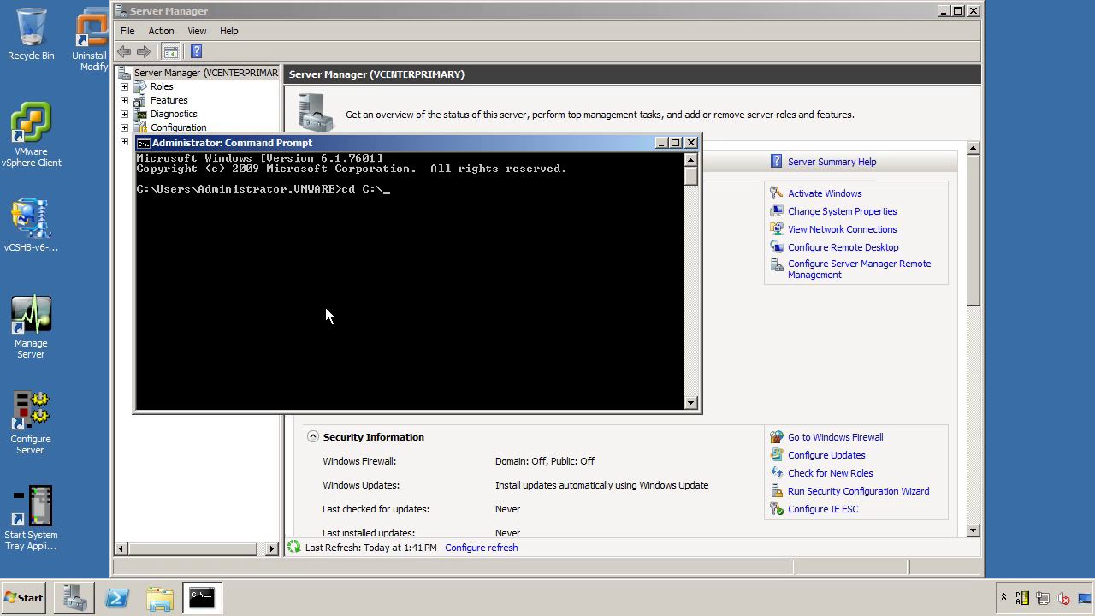
key(Tab)
text(\V)
key(Tab)
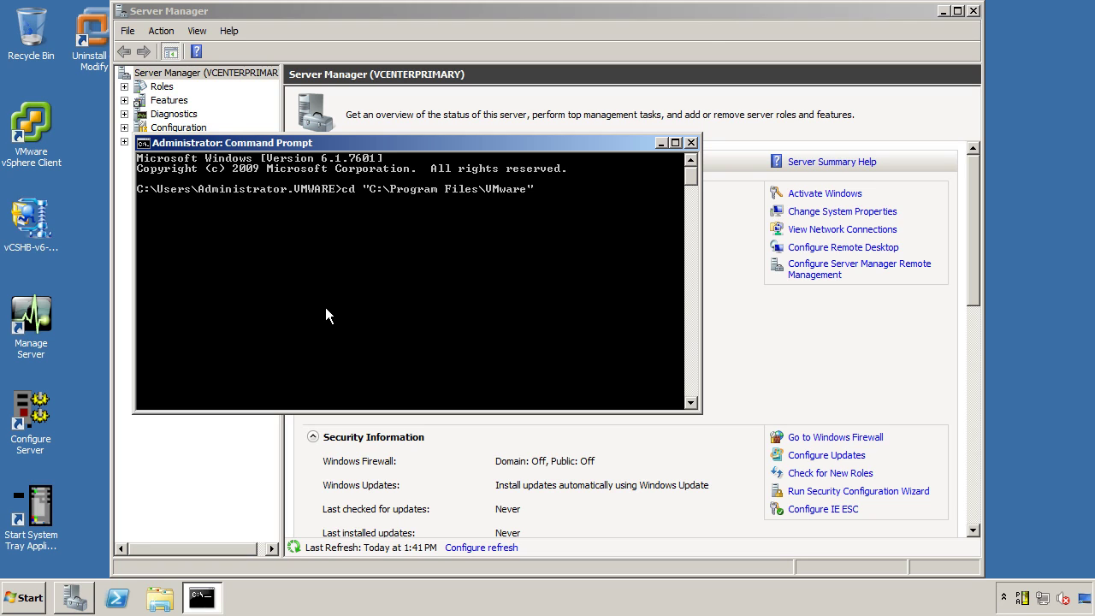
text(\in)
key(Tab)
text(\ss)
key(Tab)
text(\u)
key(Tab)
key(Return)
text(r)
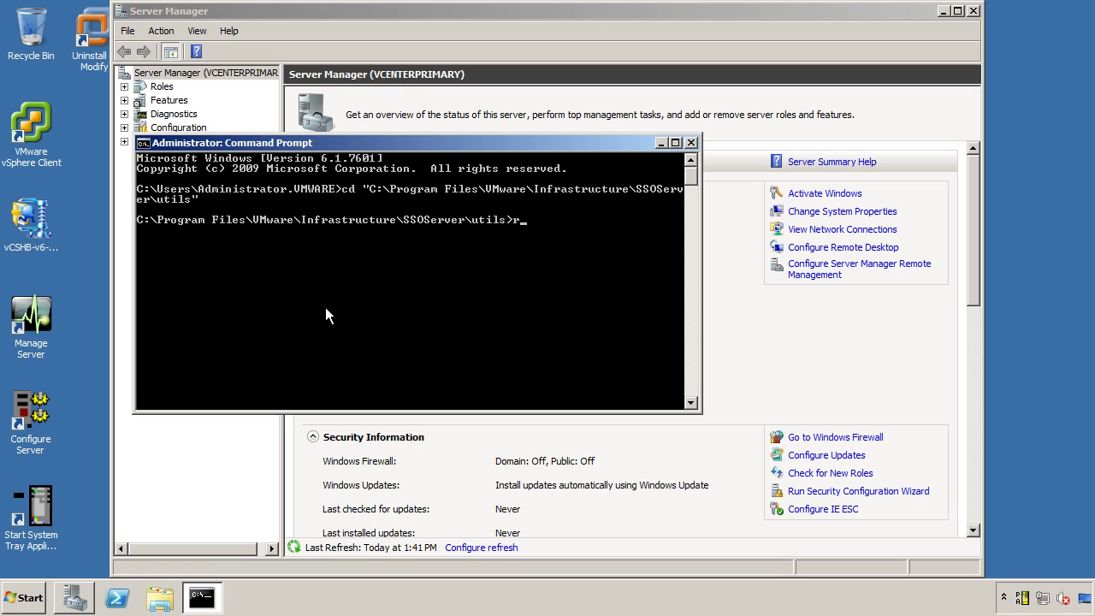
text(sautil manage-secrets -a recover -m)
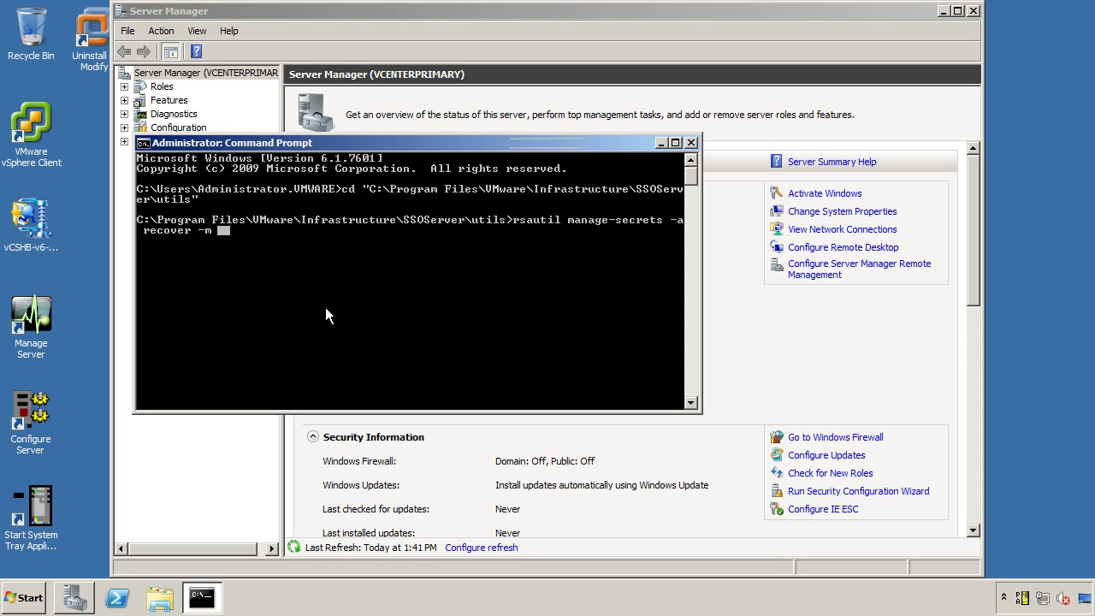
key(Return)
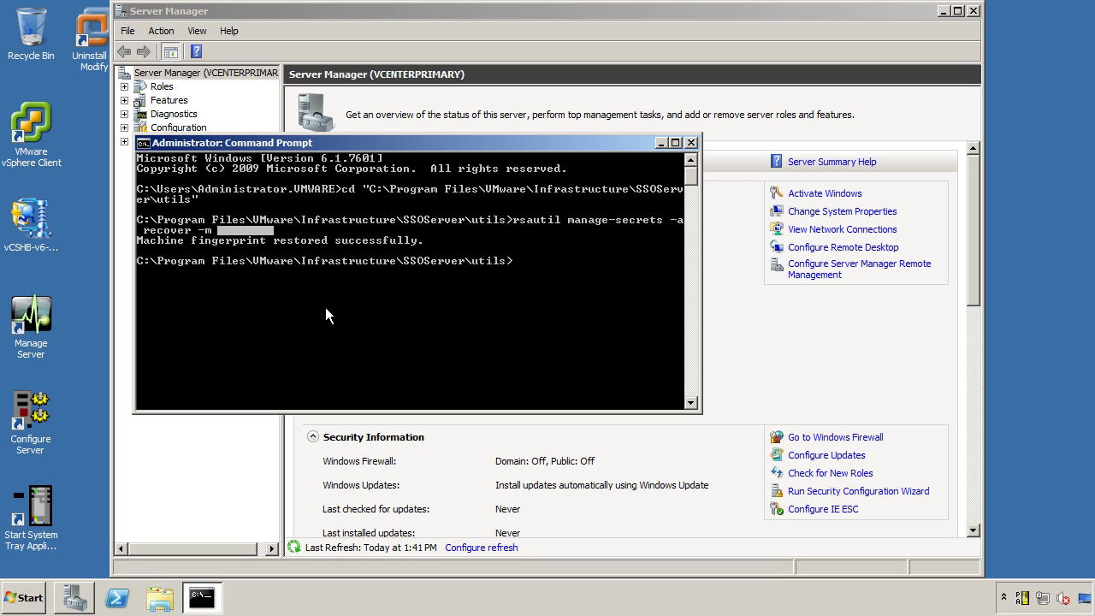
Restart the vCenter Single Sign On service, then VMware VirtualCenter Server with its Management Webservices.
click(692, 143)
click(124, 127)
click(184, 168)
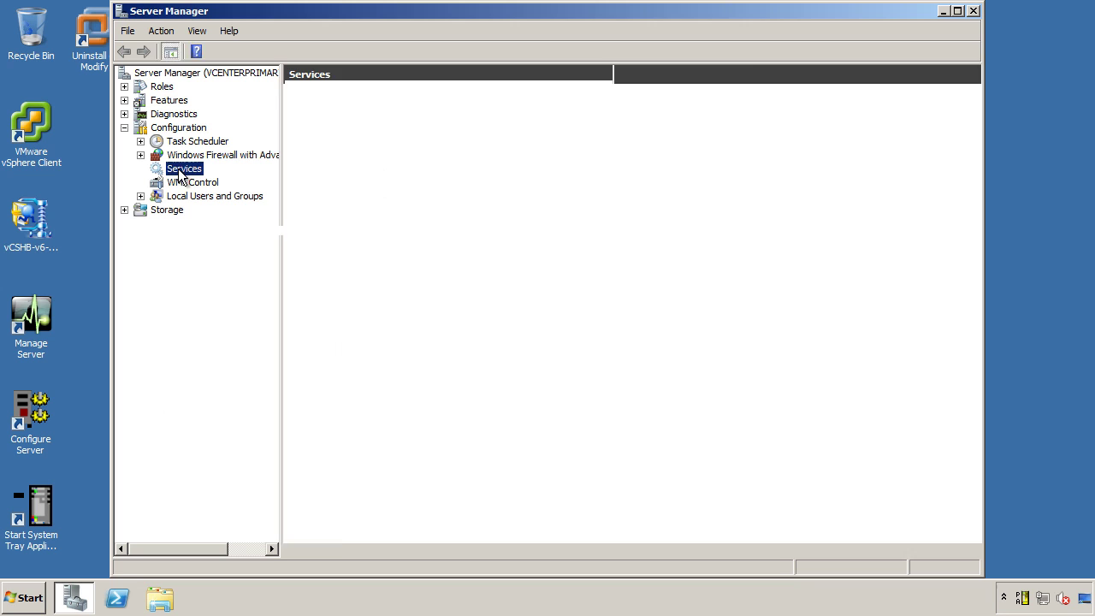
click(390, 53)
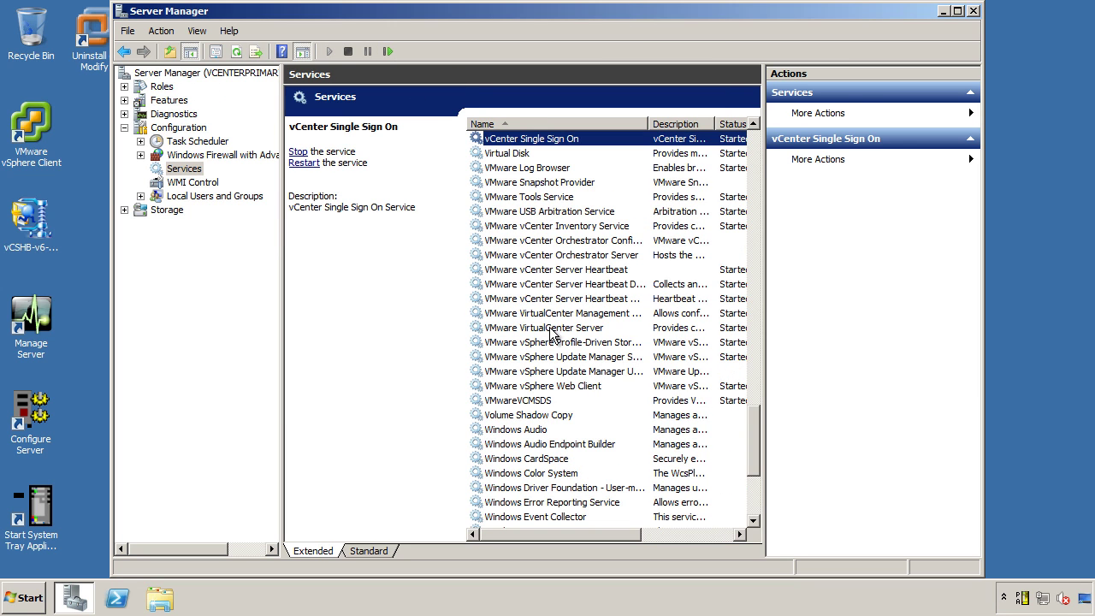
click(551, 329)
click(388, 53)
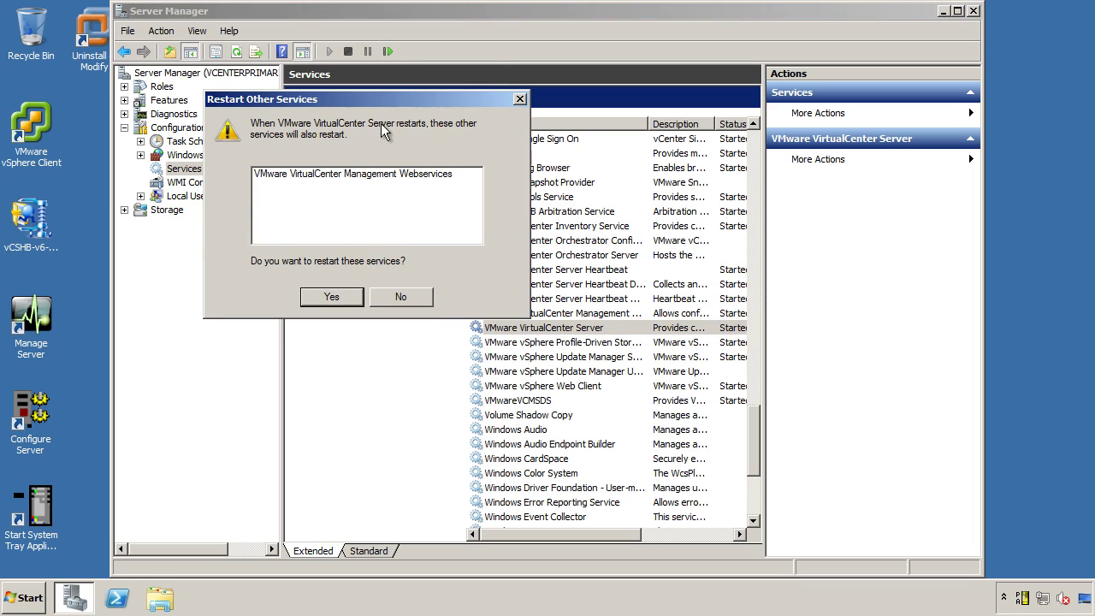
click(332, 297)
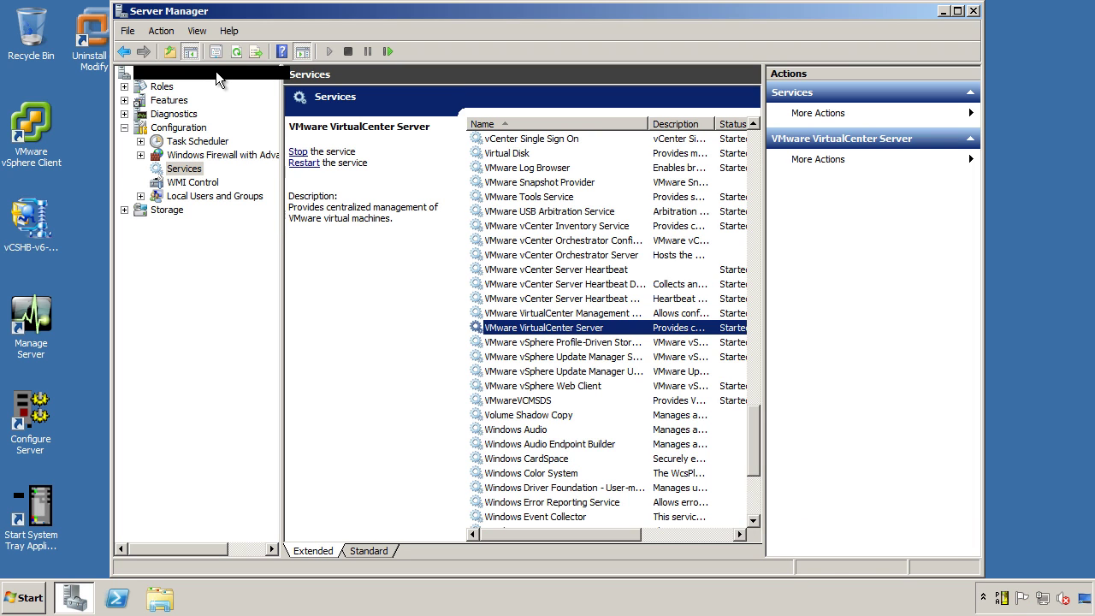
click(216, 72)
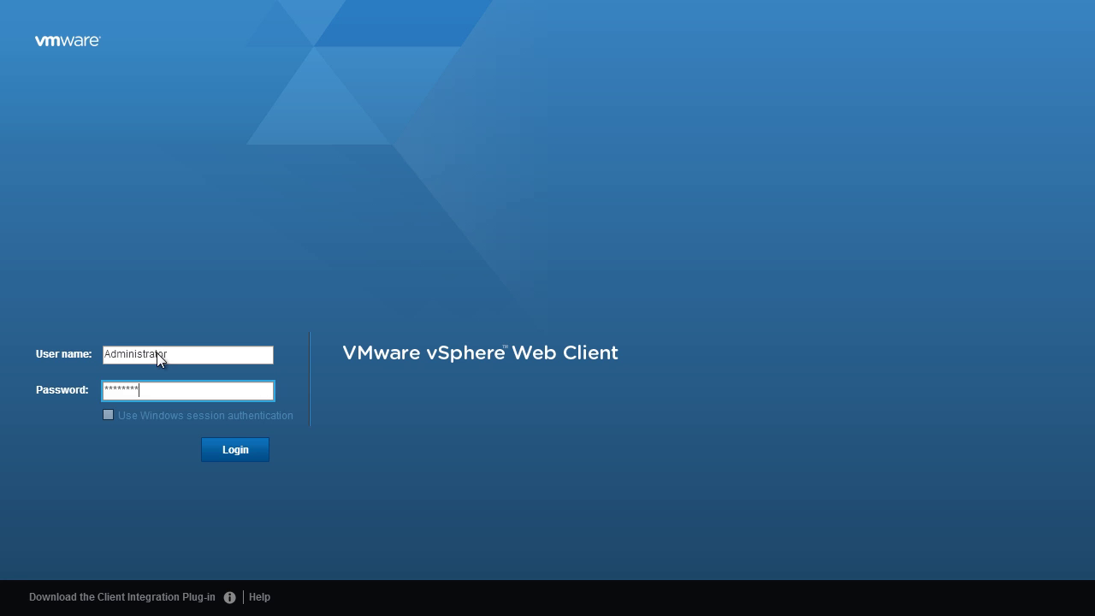
Stop vCenter Secondary's two network adapters from connecting at power on, then power the VM on.
key(Return)
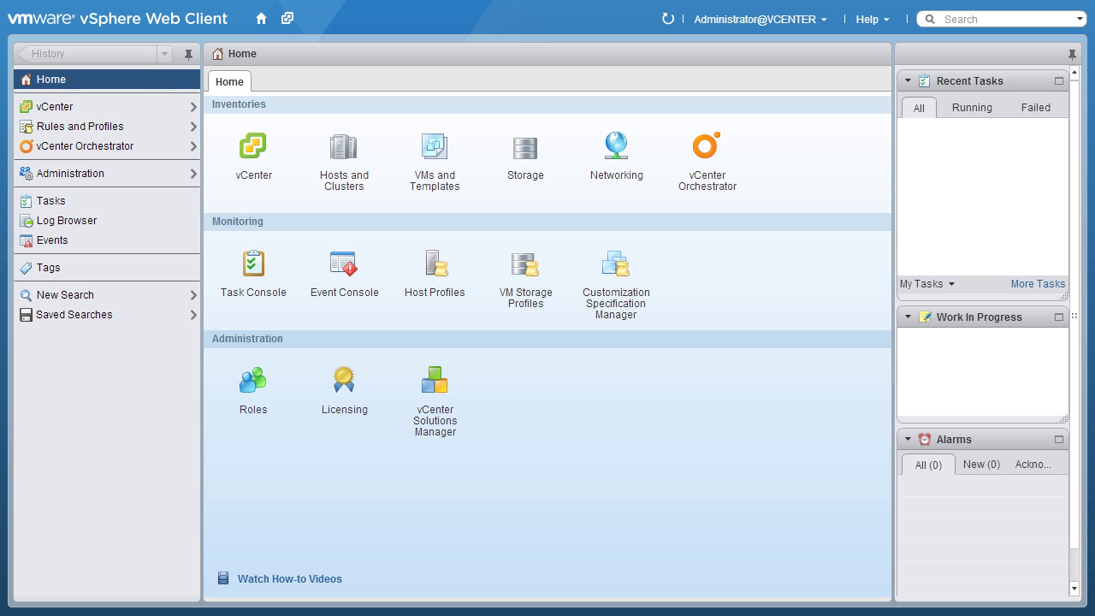
click(341, 154)
right_click(163, 319)
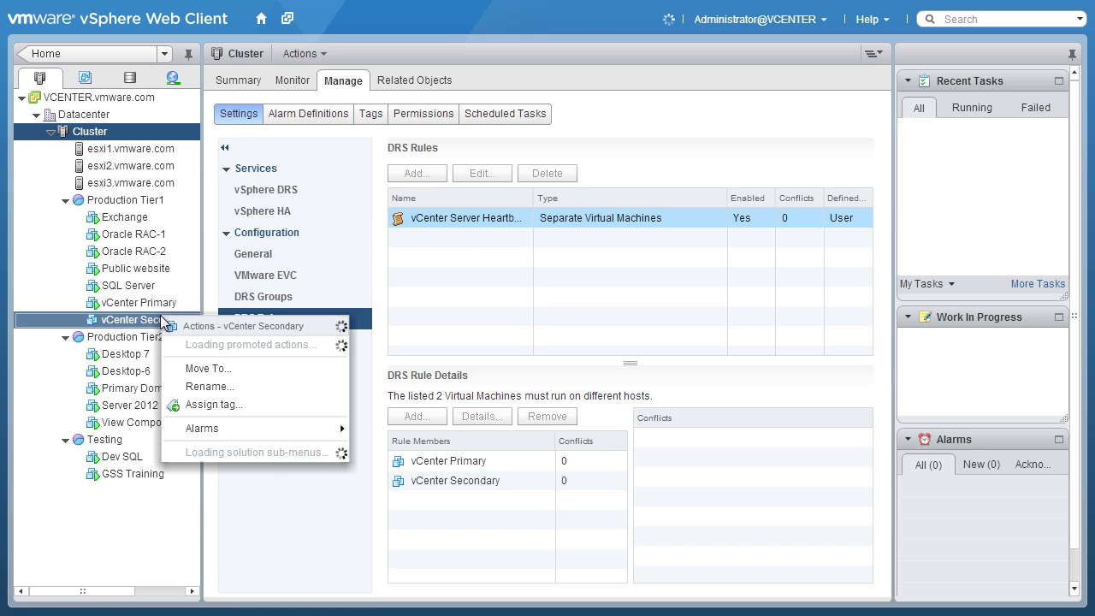
click(206, 484)
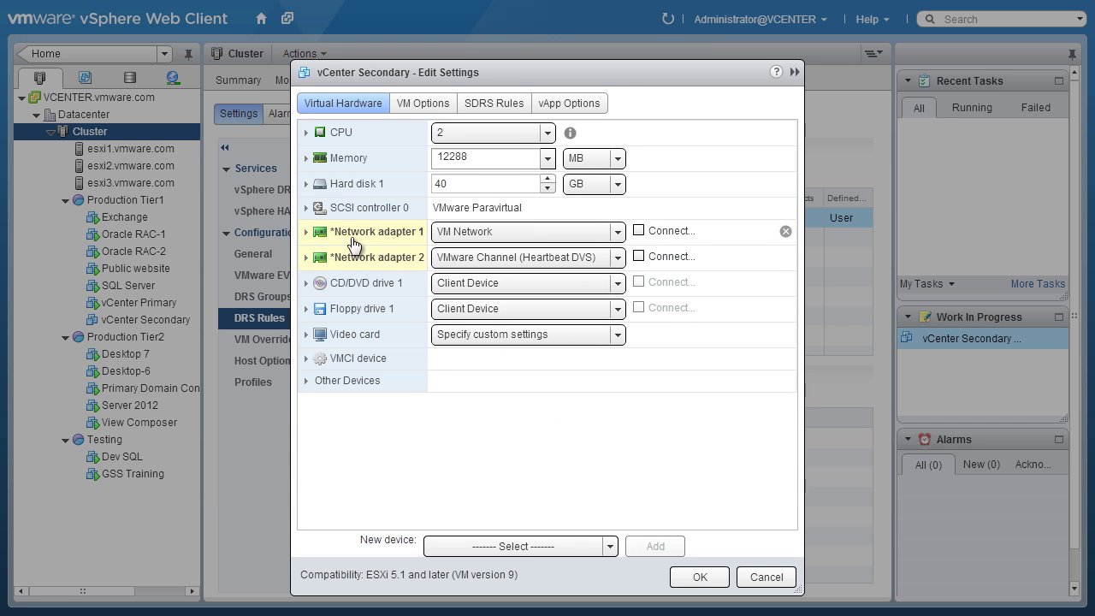
click(359, 232)
click(368, 356)
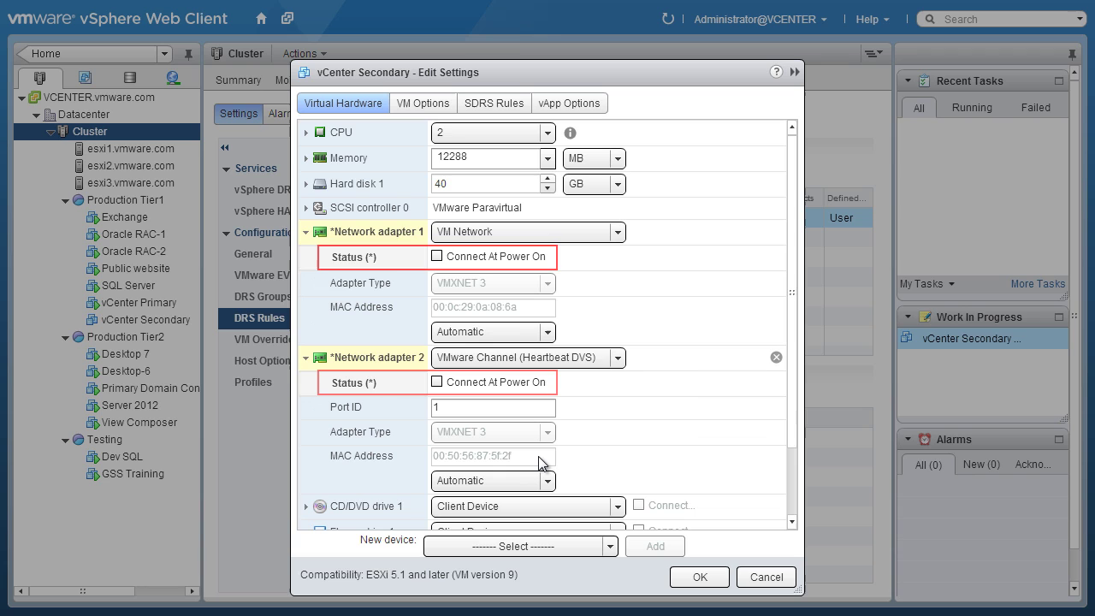
click(699, 577)
key(ctrl+alt+b)
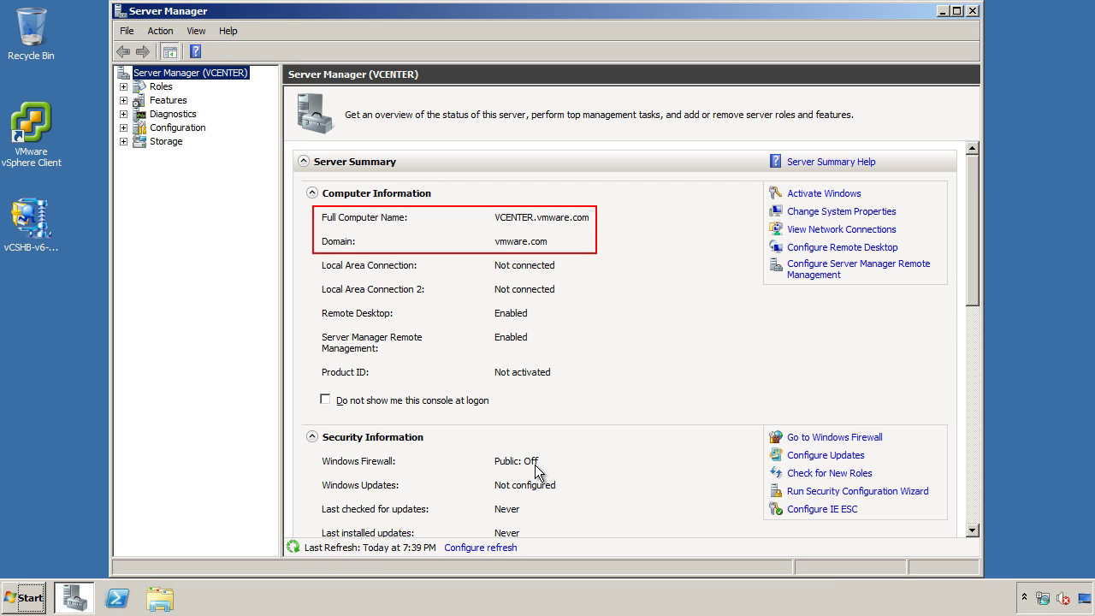
Rename the network adapters to Secondary Principal and Secondary VMware Channel.
click(1042, 599)
click(1029, 562)
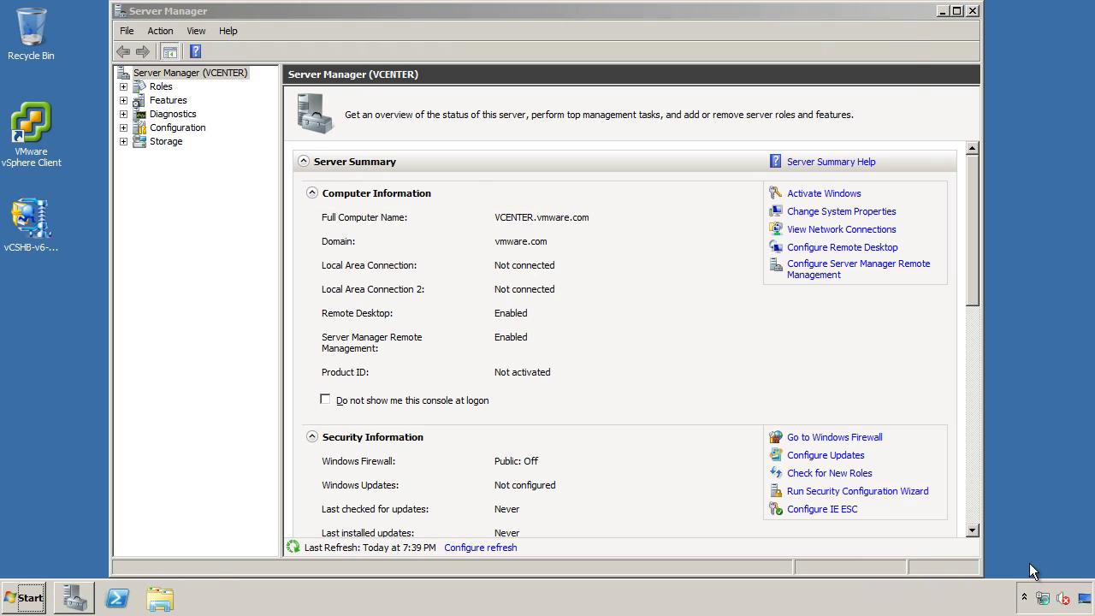
click(335, 141)
click(335, 145)
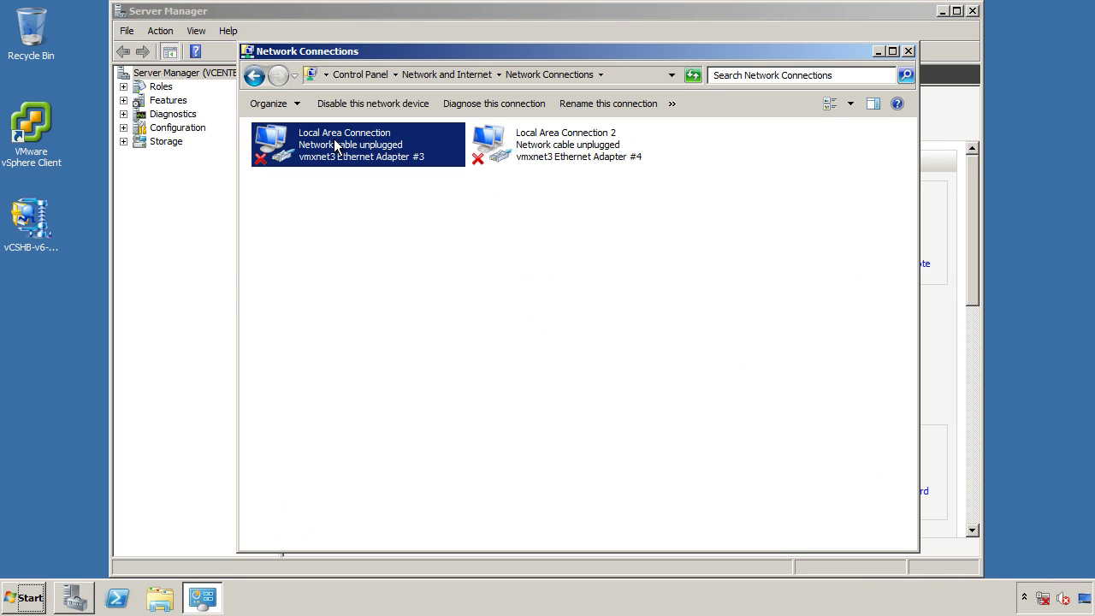
key(F2)
text(Secondary Principal)
key(Return)
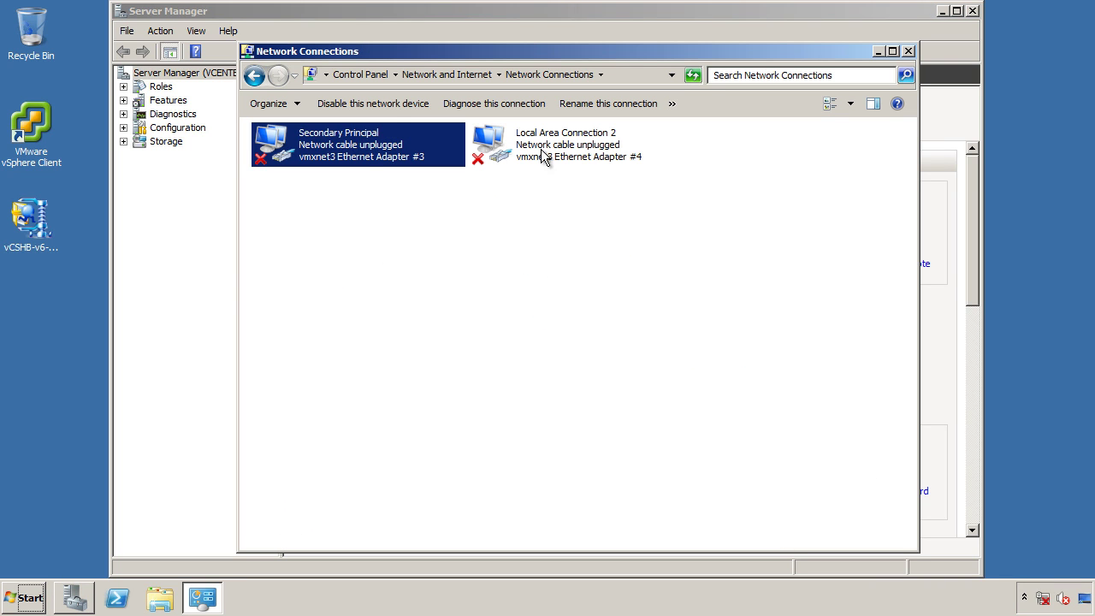
click(544, 157)
key(F2)
text(Secondary VMware Channel)
key(Return)
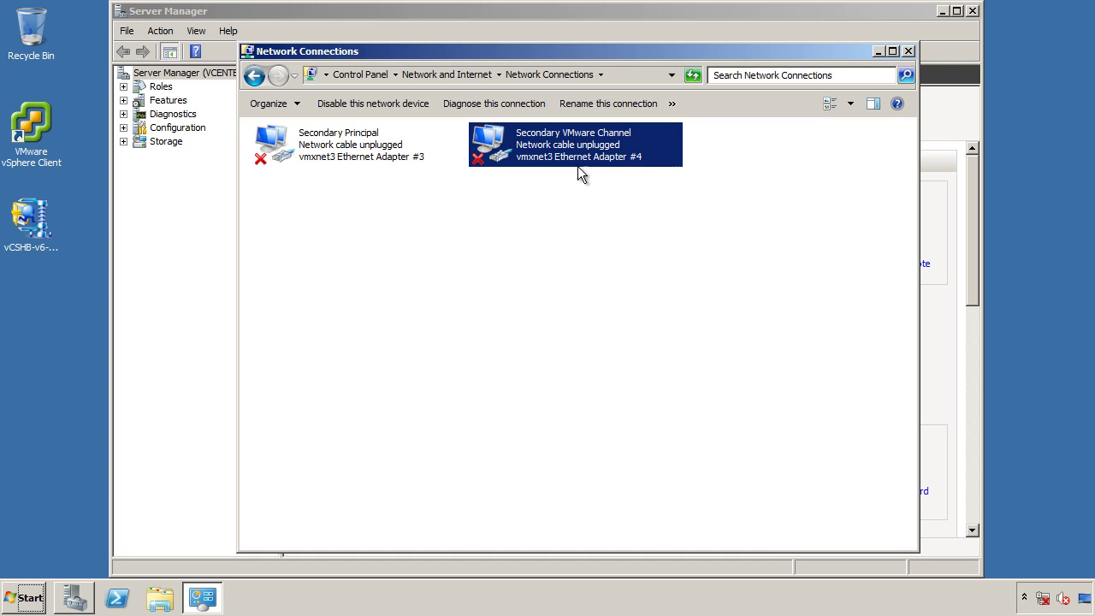
Give Secondary VMware Channel the static IPv4 address 192.168.0.21 with mask 255.255.255.0.
right_click(577, 147)
click(616, 289)
click(445, 306)
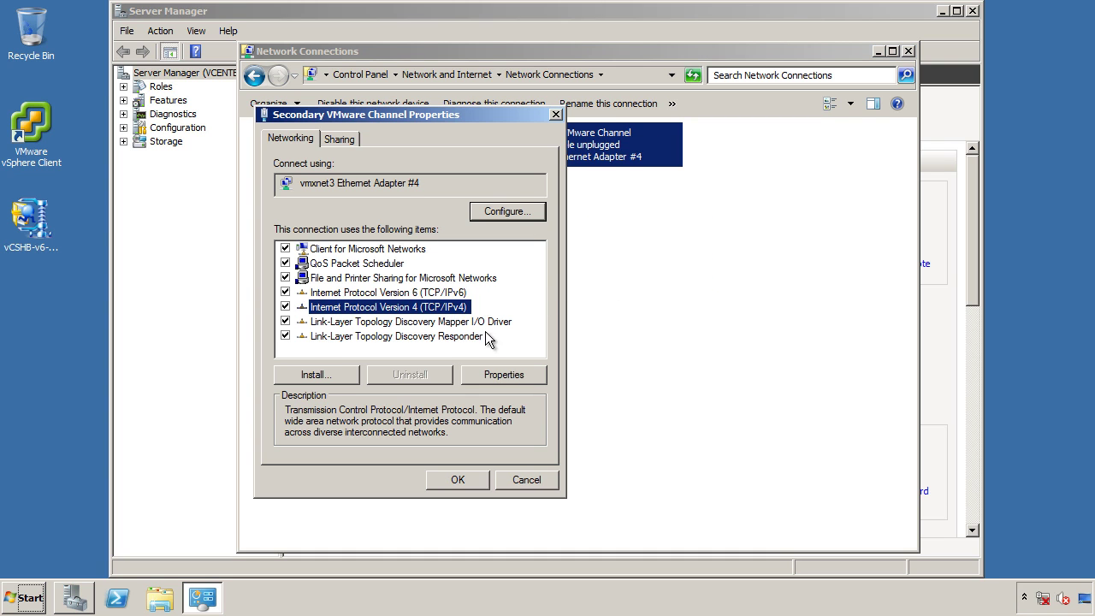
click(510, 373)
click(399, 292)
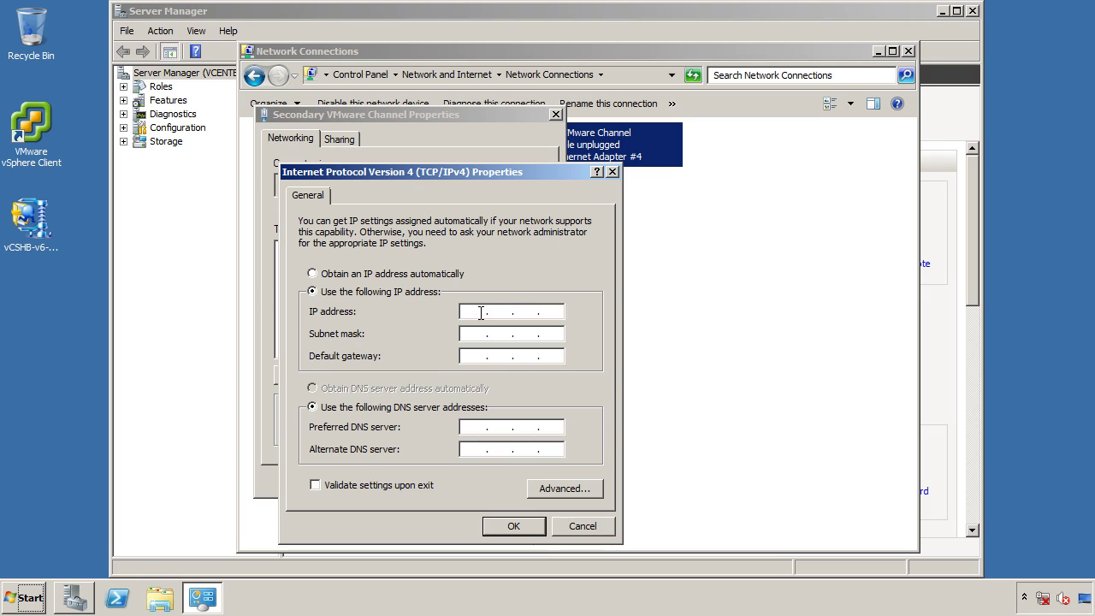
text(192 . 168 . 0 . 21)
key(Tab)
Turn off DNS registration and disable NetBIOS over TCP/IP for the channel adapter.
click(550, 488)
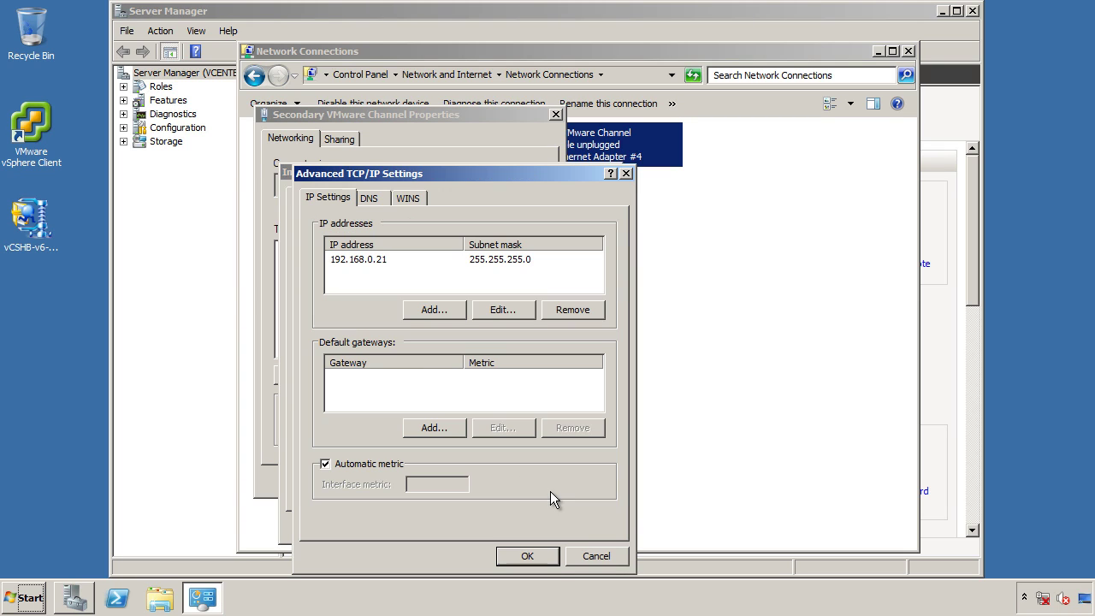
click(370, 199)
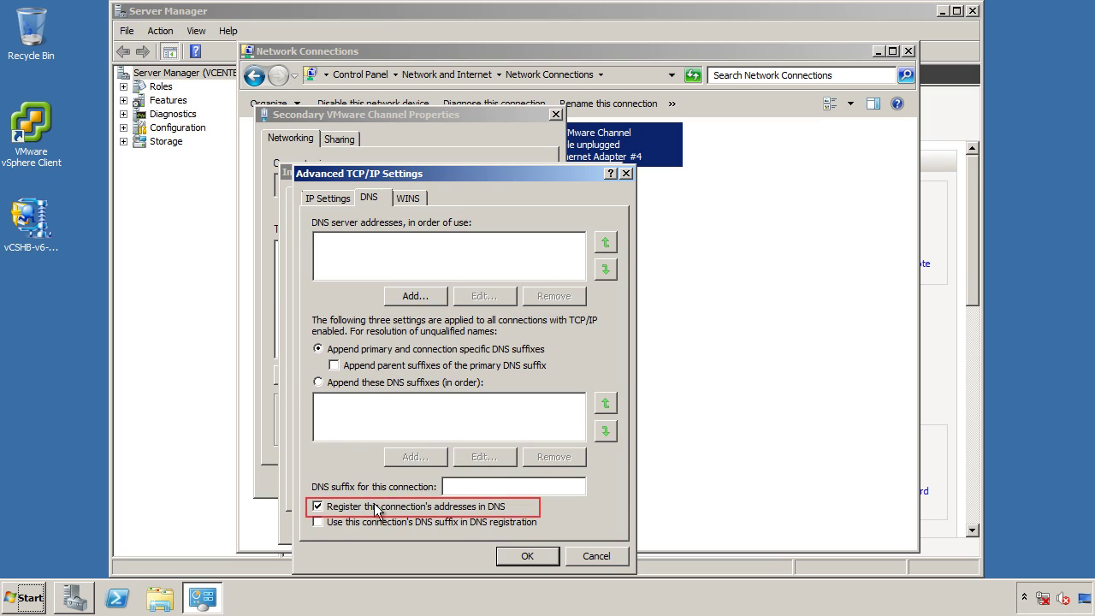
click(377, 507)
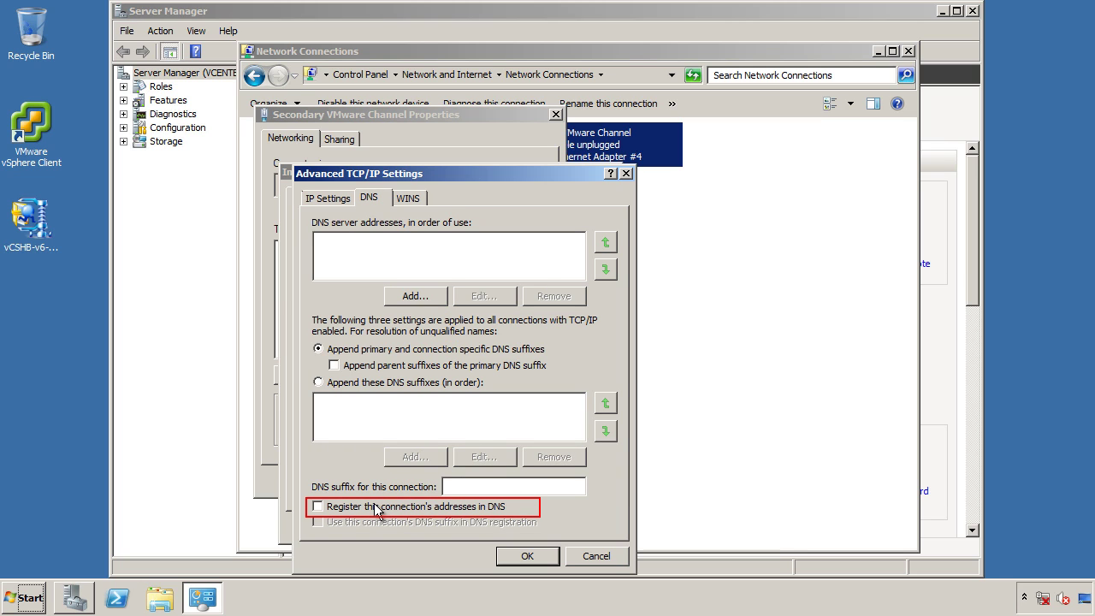
click(417, 200)
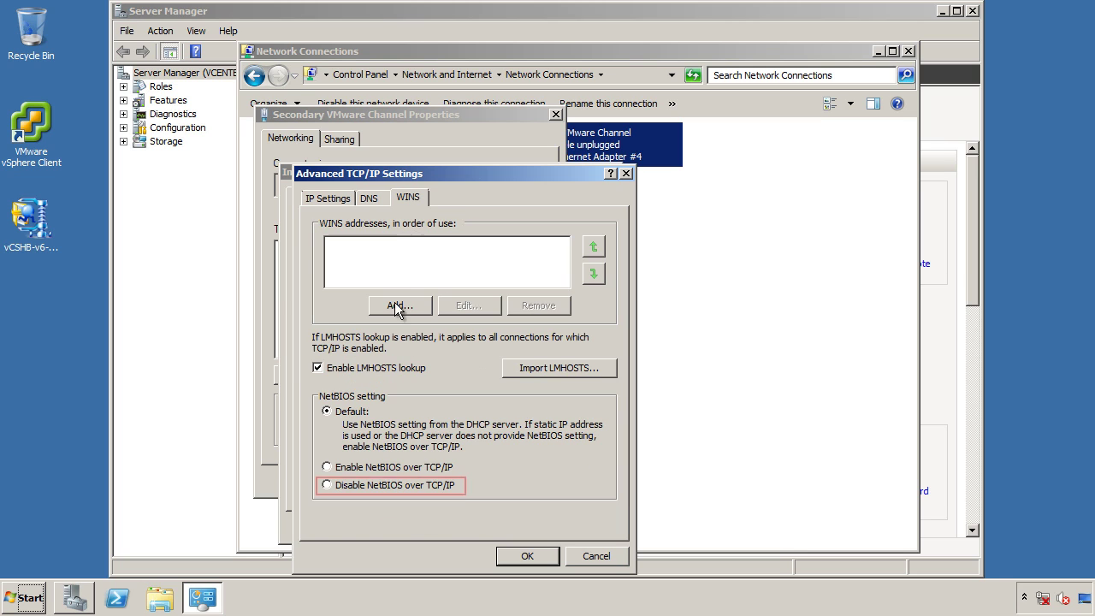
click(400, 486)
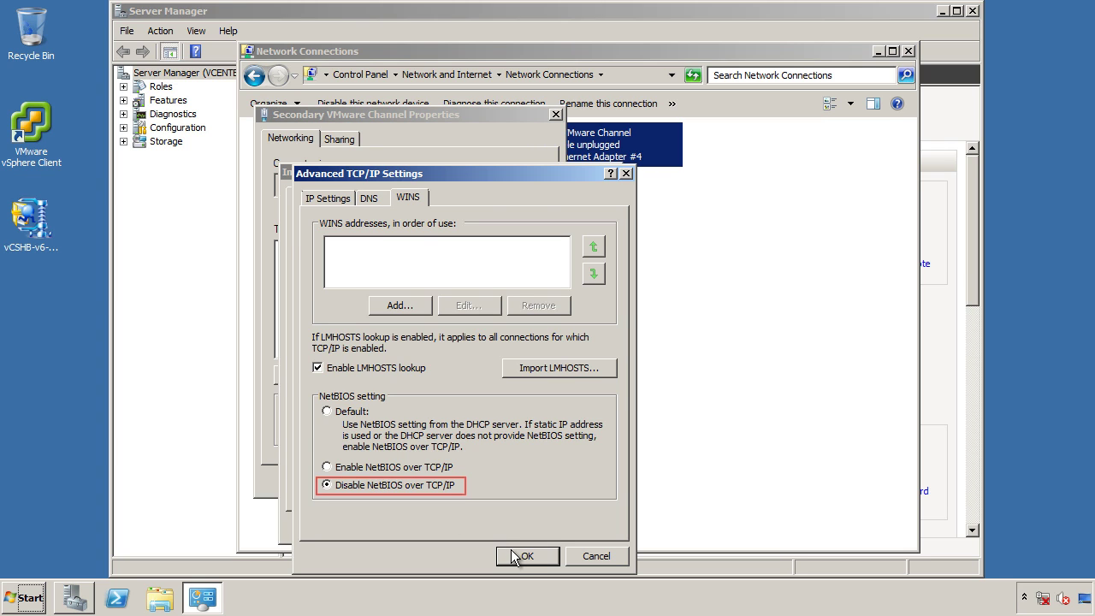
click(519, 556)
click(522, 537)
Set Secondary Principal to 10.0.0.21/255.255.255.0, gateway 10.0.0.1, DNS server 10.0.0.5.
click(452, 479)
right_click(354, 154)
click(387, 294)
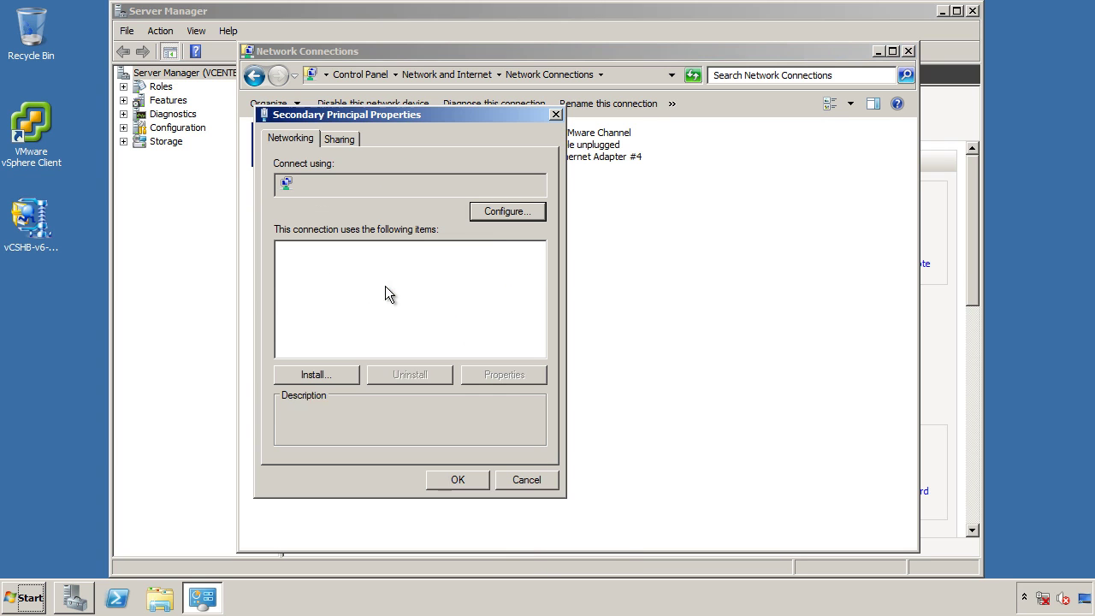
click(385, 310)
click(503, 374)
click(475, 313)
text(10.0.0.21)
key(Tab)
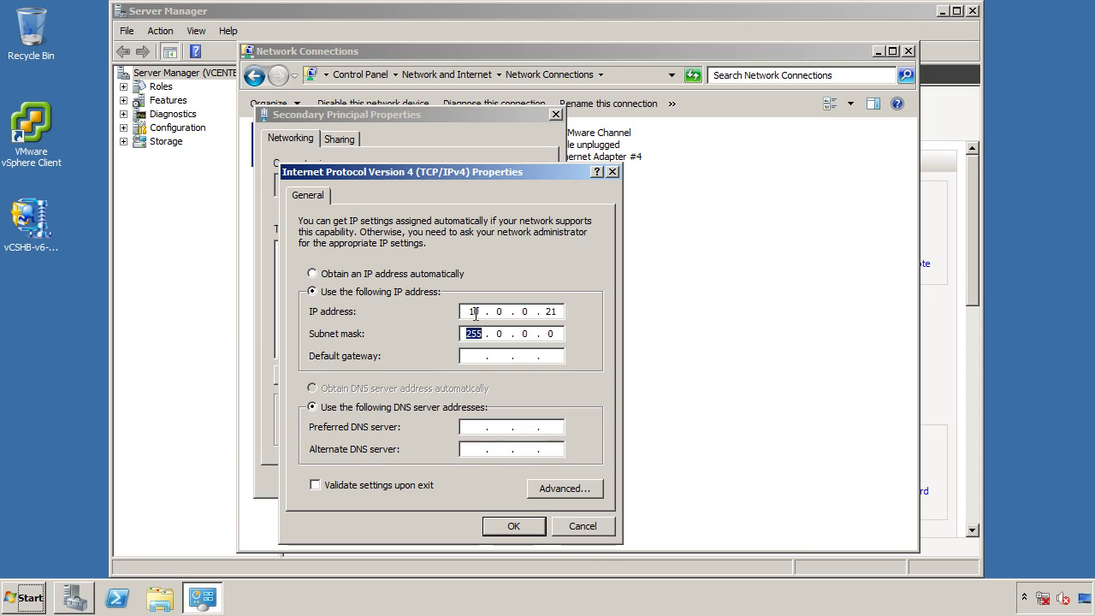
text(255.255.255.0)
key(Tab)
text(1)
text(1)
key(Tab)
key(Tab)
text(10.)
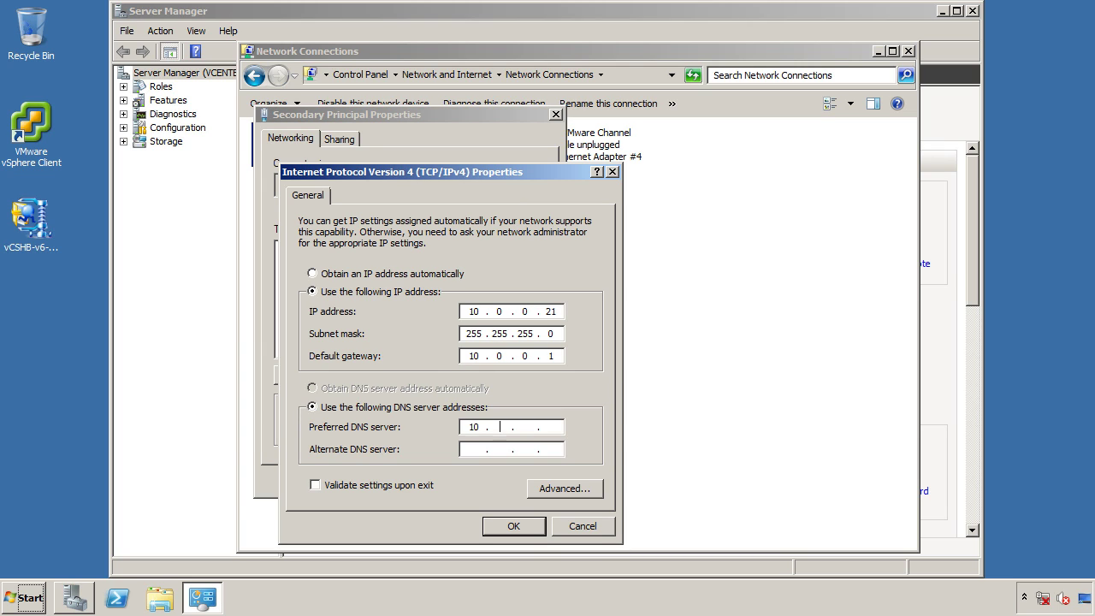
Add the extra address 10.0.0.10 to Secondary Principal and disable its DNS registration.
click(568, 486)
click(434, 310)
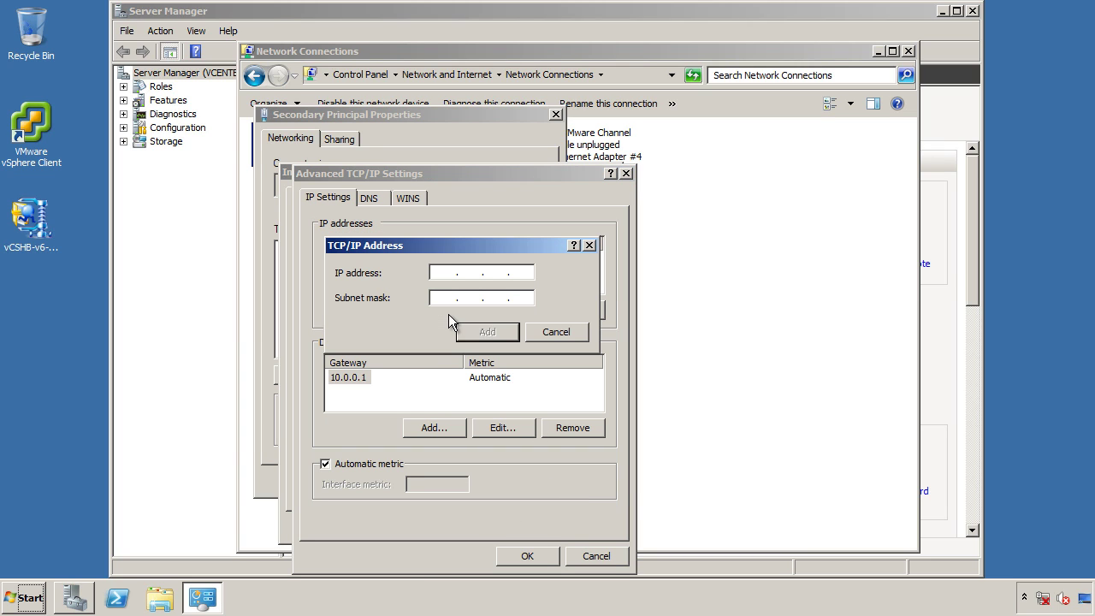
text(10 . 0 . 0 . 10)
key(Tab)
text(255255255)
click(479, 332)
click(384, 203)
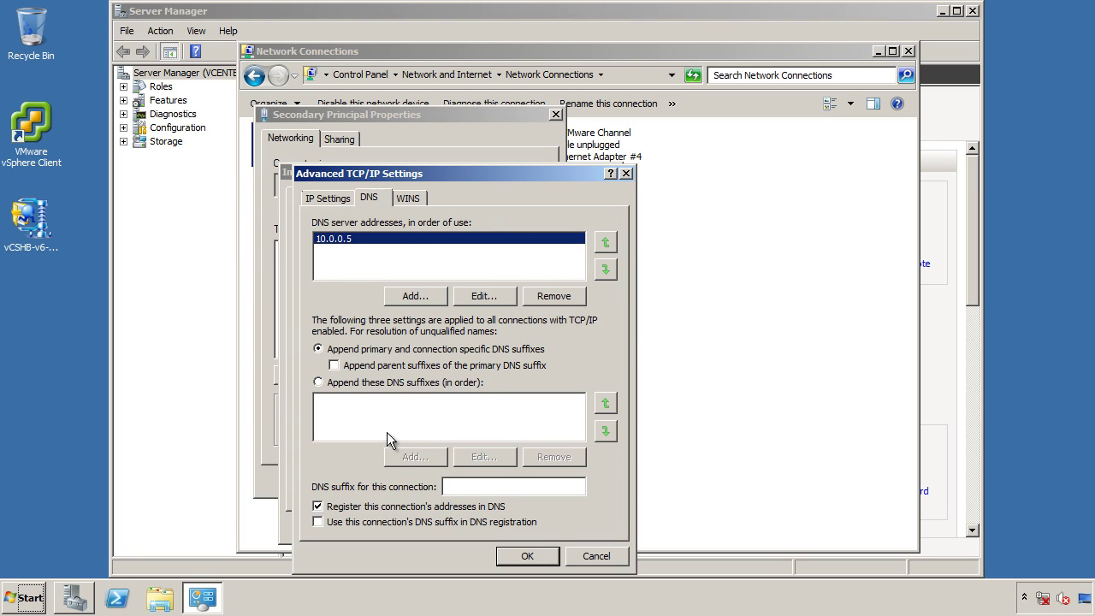
click(400, 507)
click(526, 556)
click(505, 525)
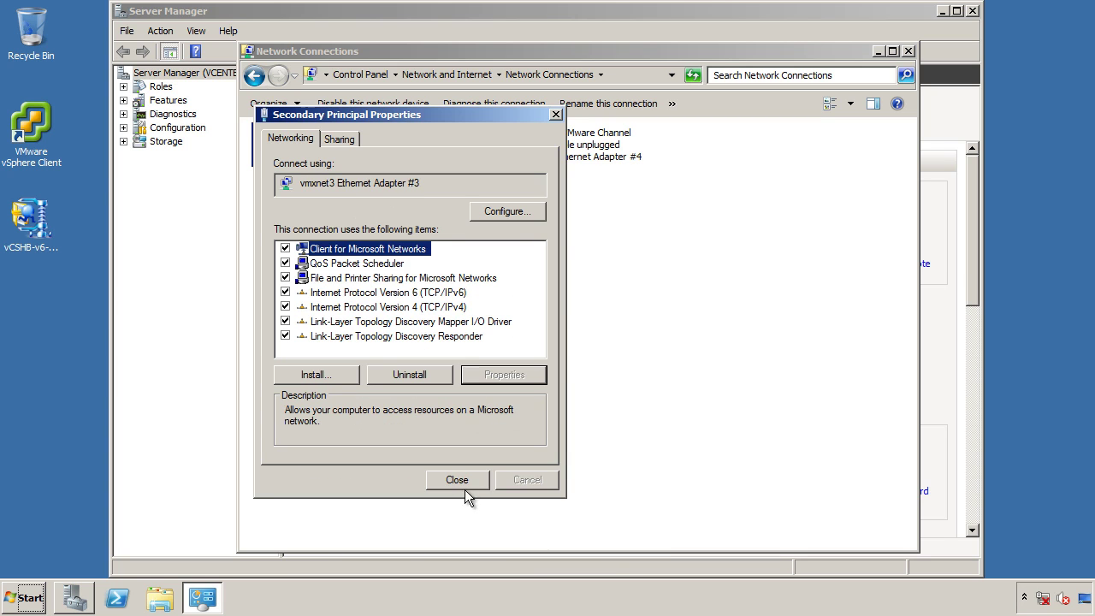
click(456, 480)
Mark vCenter Secondary's Network adapter 2 as Connected so the heartbeat channel is plugged in.
click(943, 11)
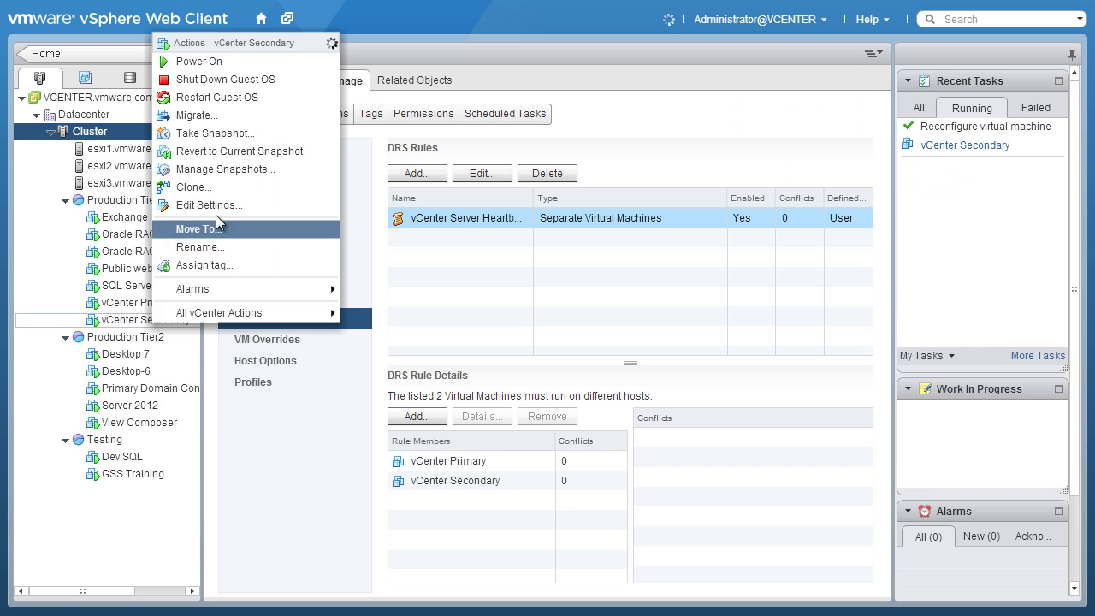
click(222, 206)
click(306, 257)
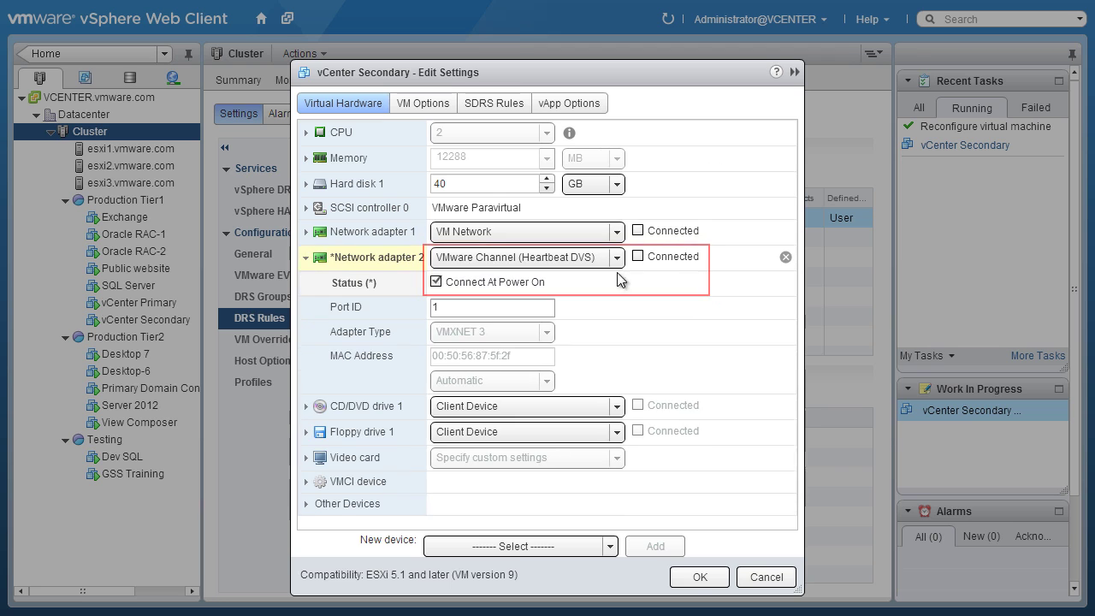
click(638, 256)
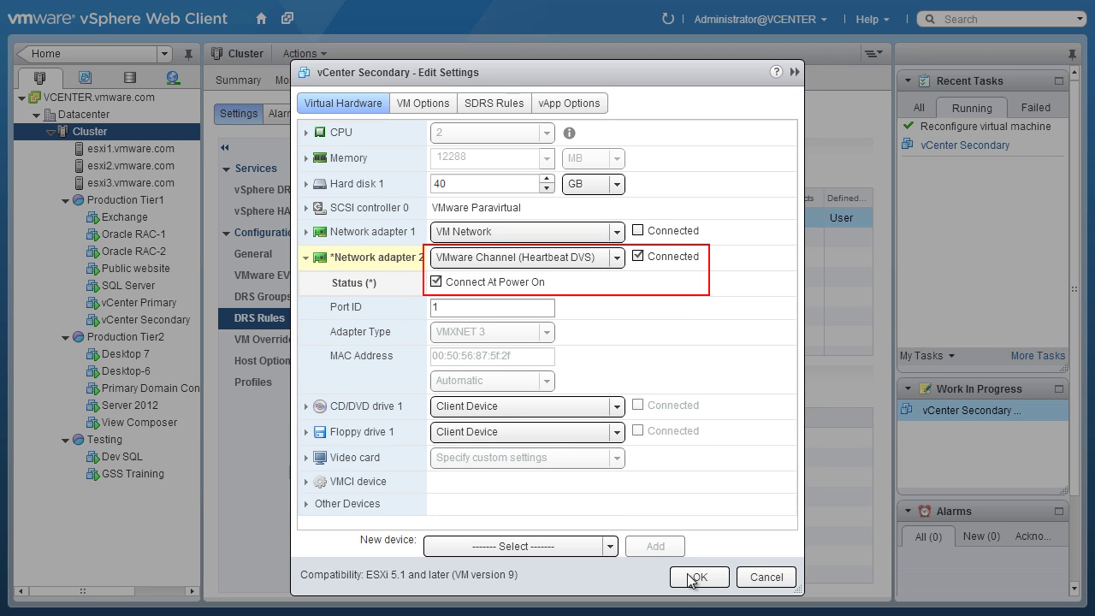
click(693, 577)
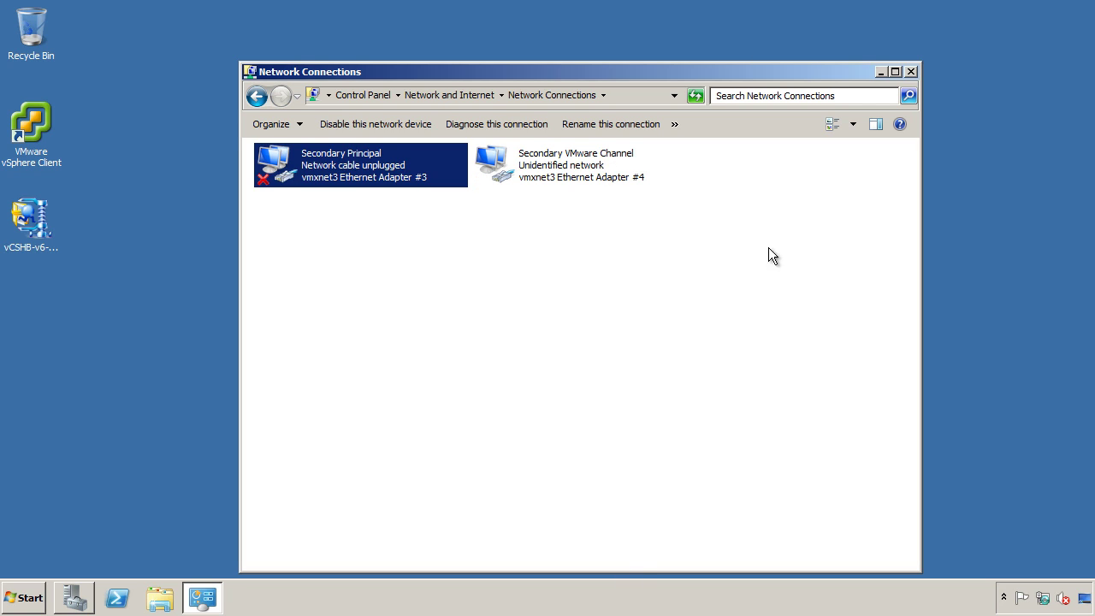
Launch the vCenter Server Heartbeat installer and choose Install VMware vCenter Server Heartbeat.
key(super+d)
double_click(31, 218)
click(606, 354)
click(681, 289)
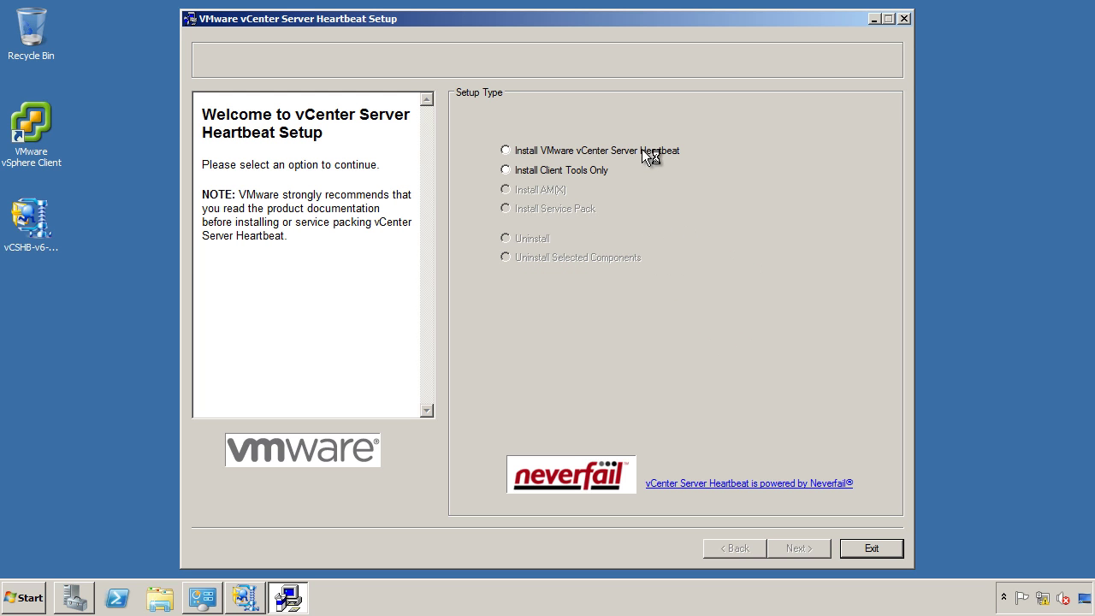
click(642, 149)
click(792, 547)
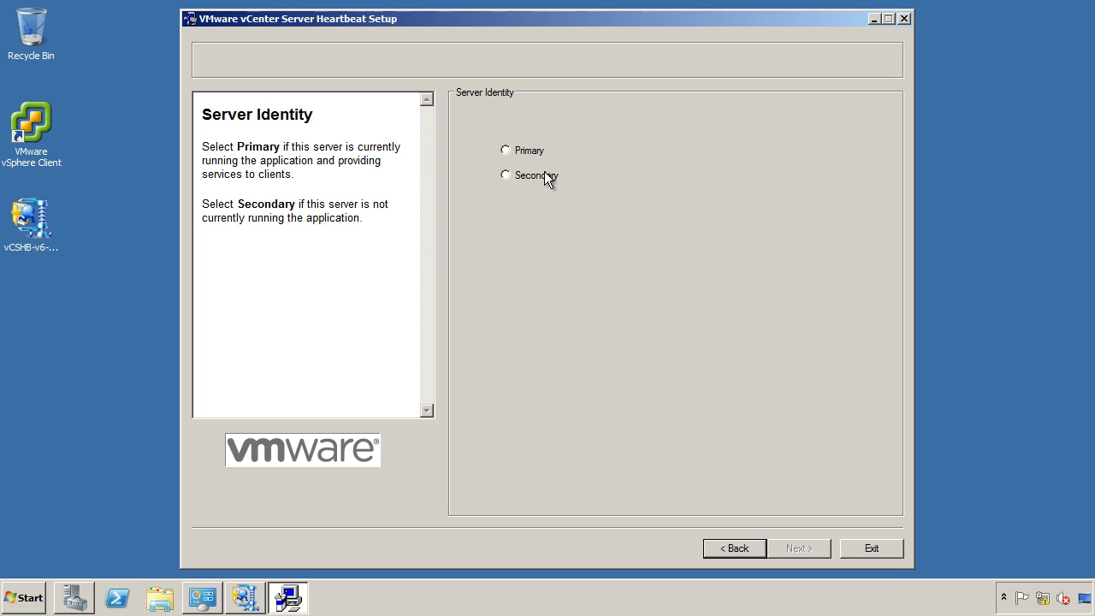
Install as Secondary with backup folder \192.168.0.20\Heartbeat, including the packet filter.
click(544, 173)
click(814, 547)
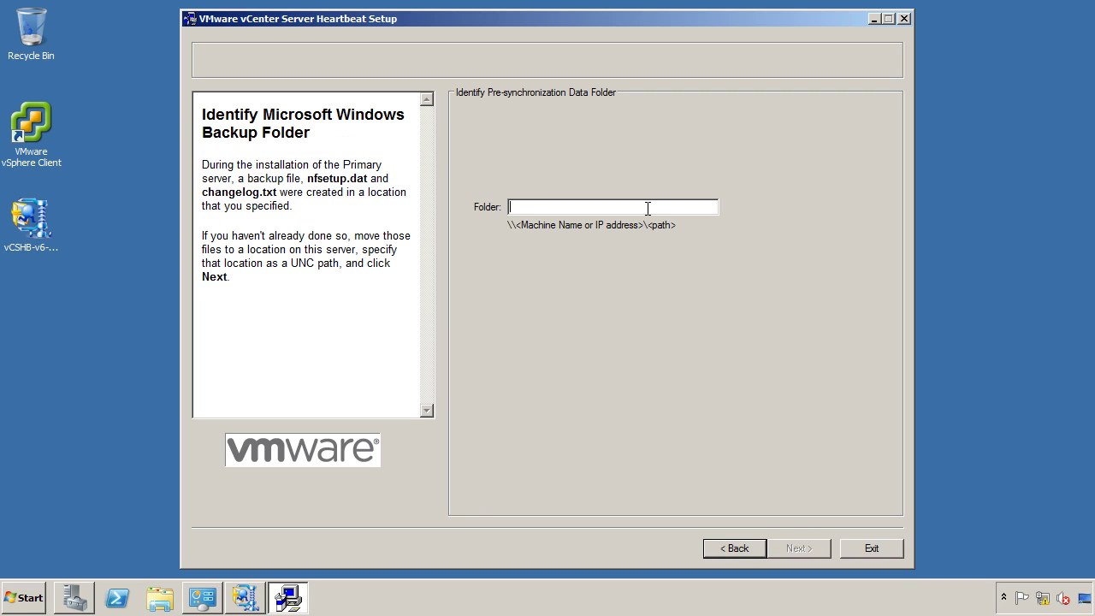
text(\192.168.0.20)
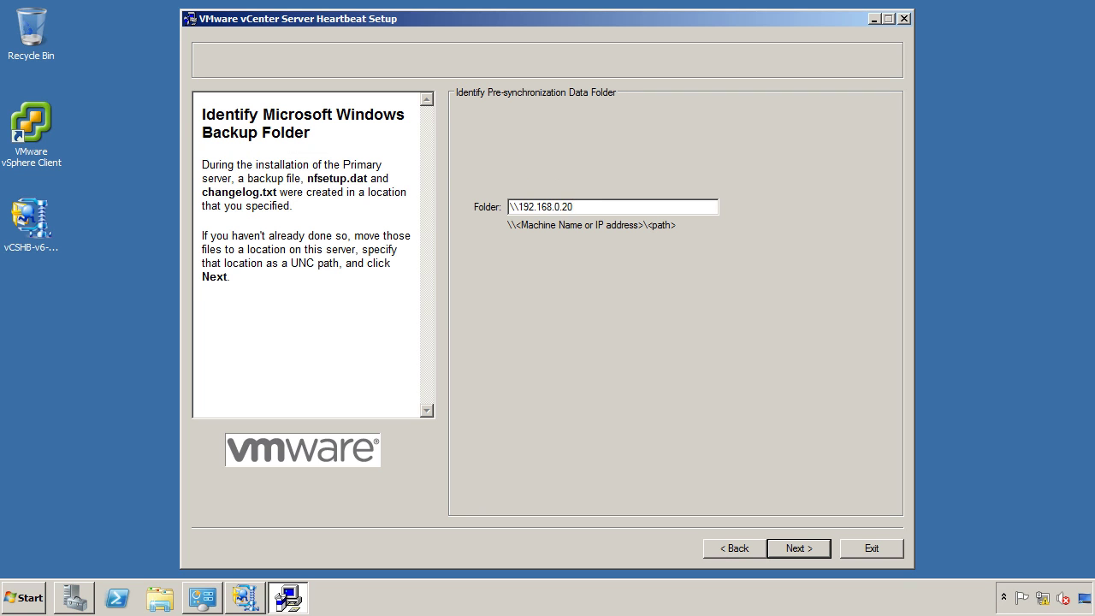
text(\Heartbeat)
click(795, 545)
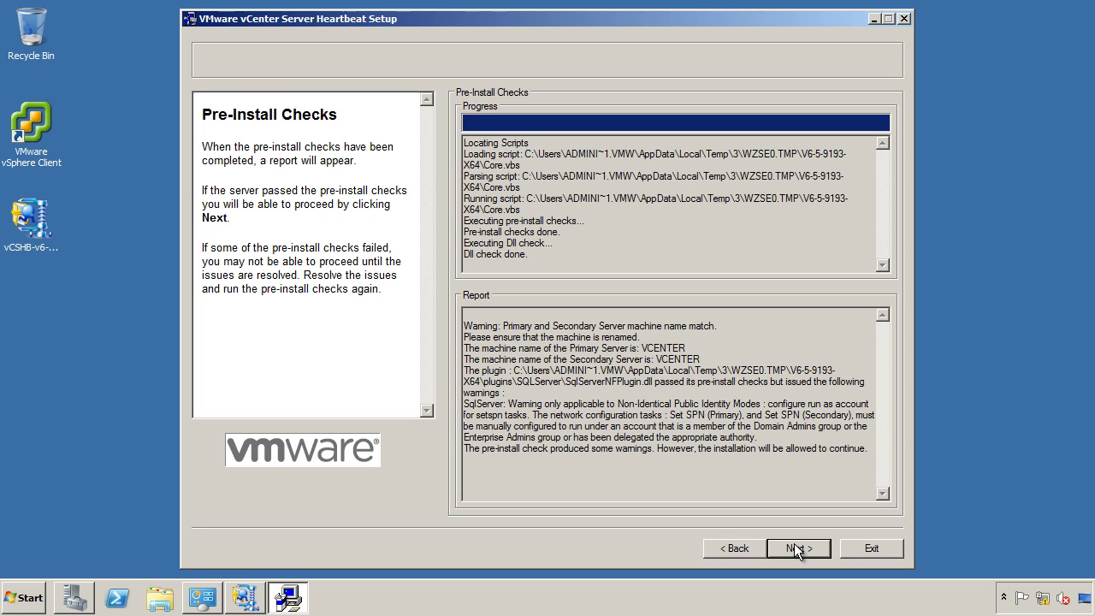
click(795, 549)
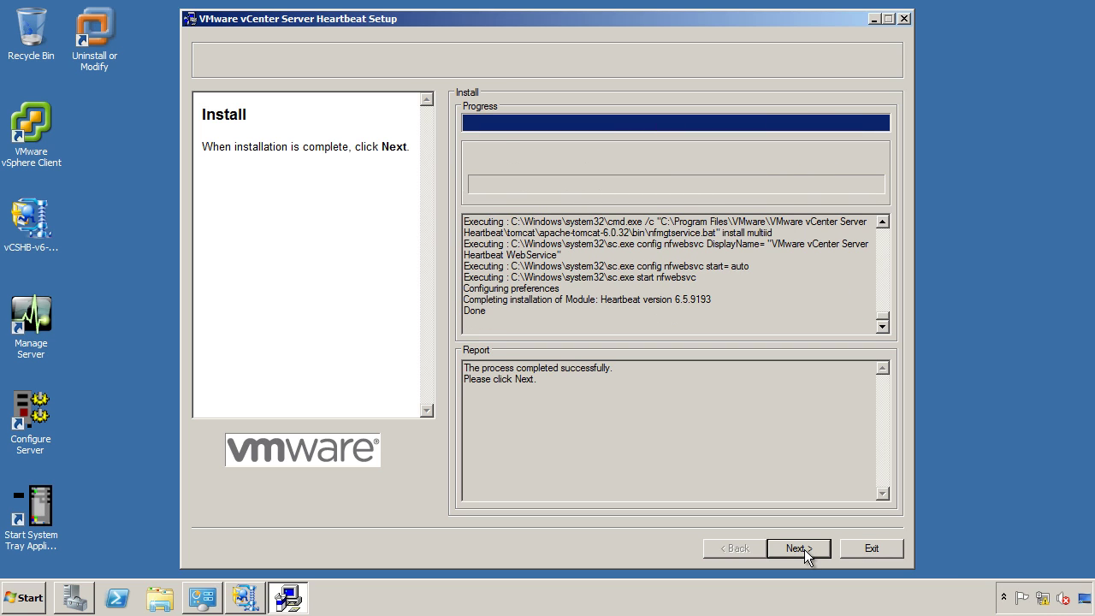
click(804, 549)
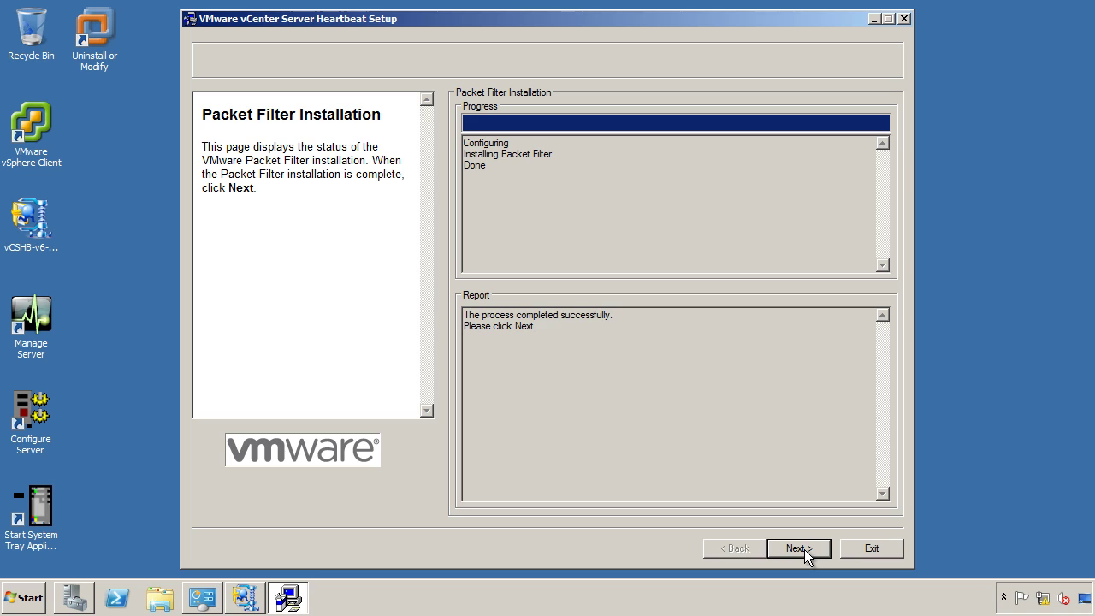
click(804, 549)
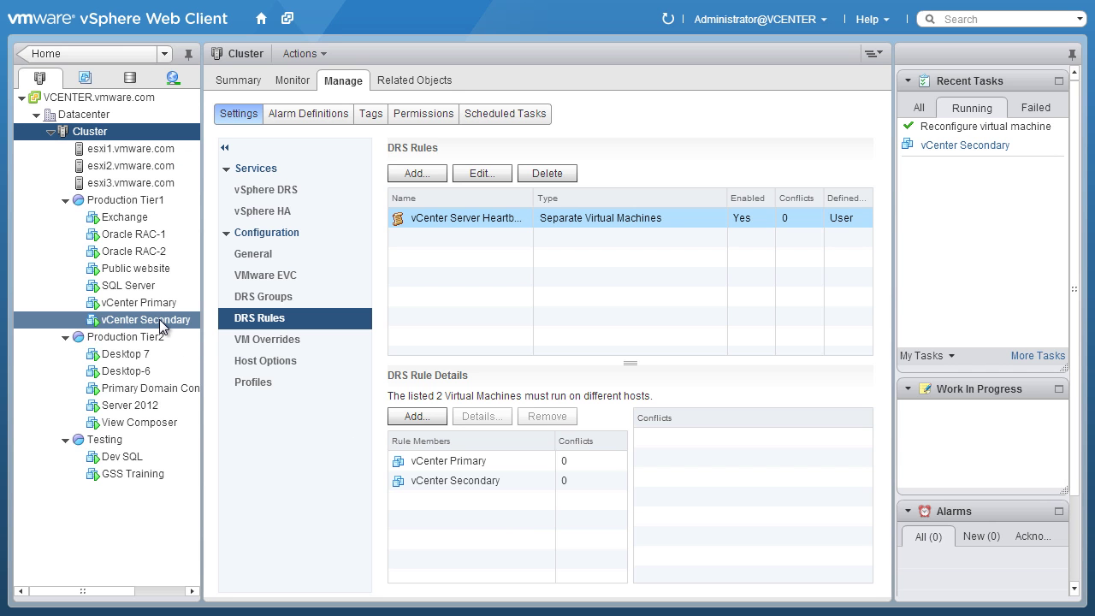
Mark vCenter Secondary's Network adapter 1 (VM Network) as Connected.
right_click(161, 324)
click(212, 203)
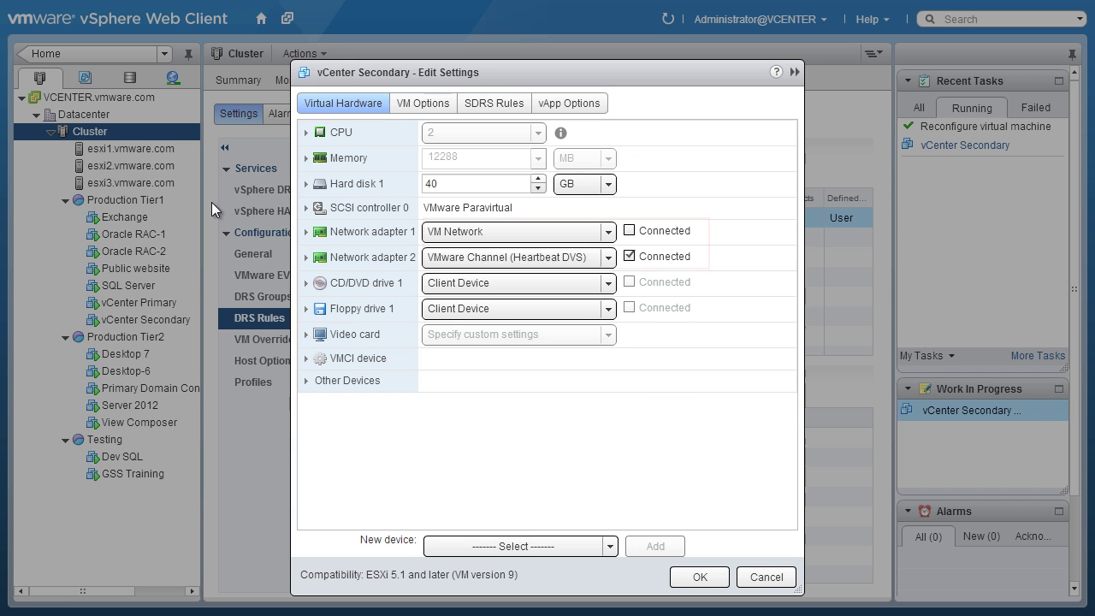
click(637, 230)
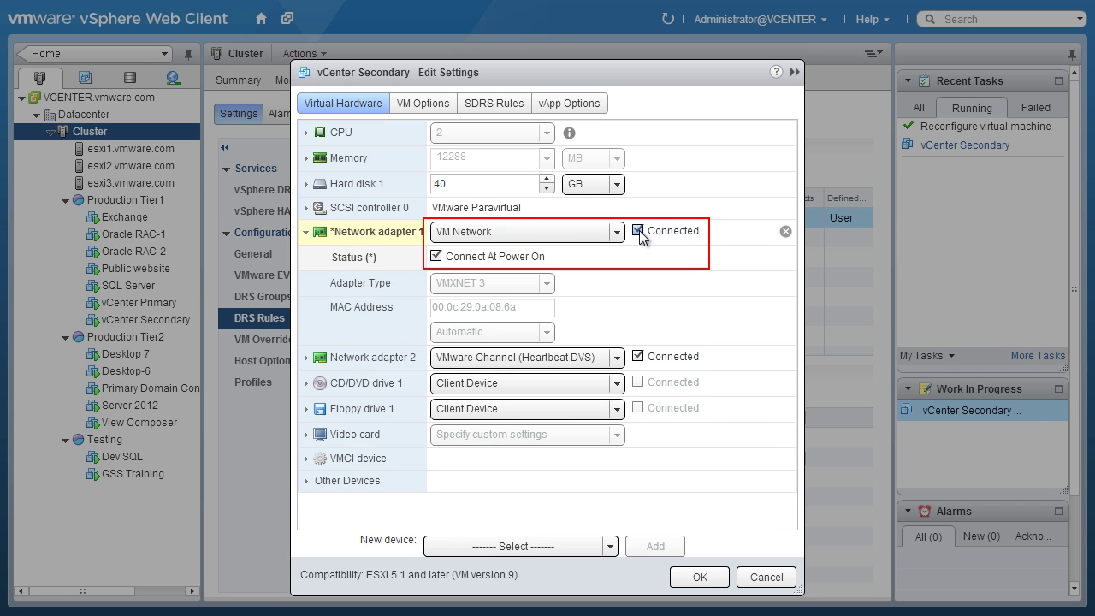
click(698, 578)
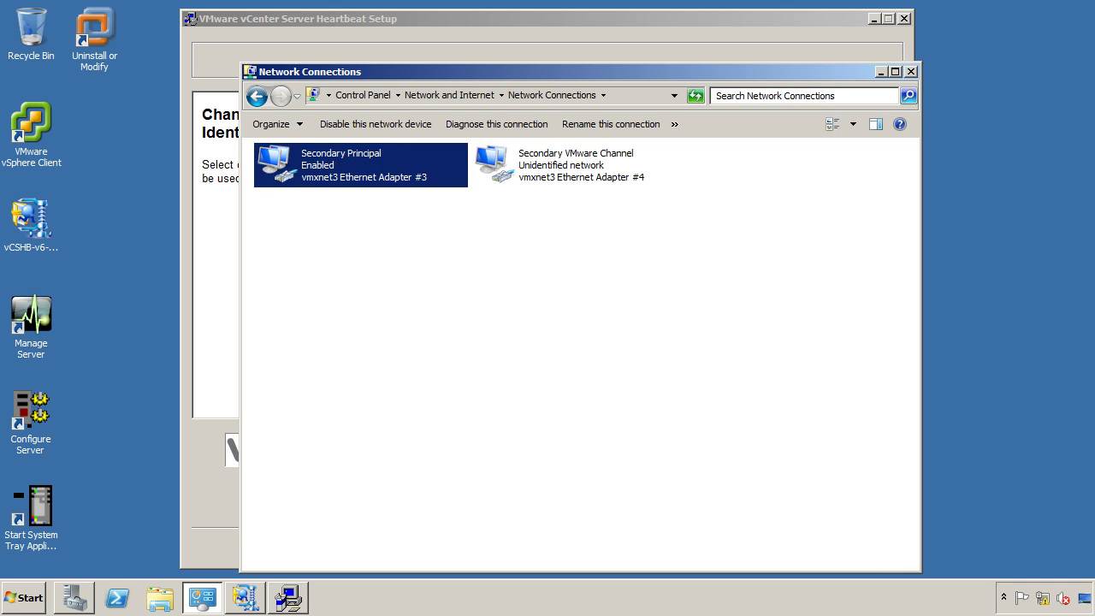
Assign Secondary VMware Channel and Secondary Principal adapters, then submit the rename account password.
click(209, 603)
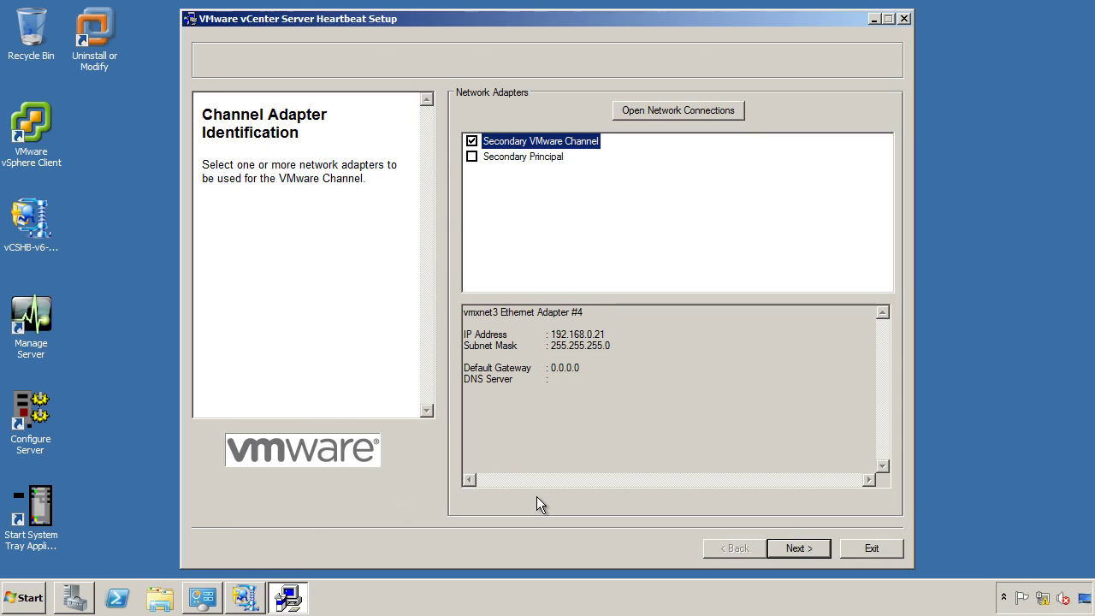
click(806, 547)
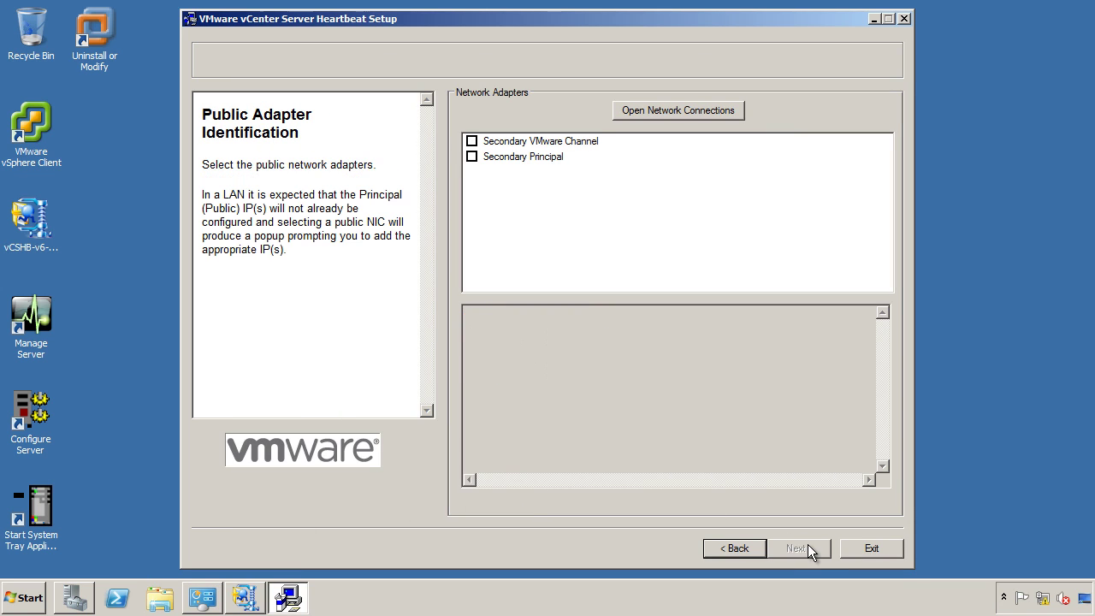
click(499, 158)
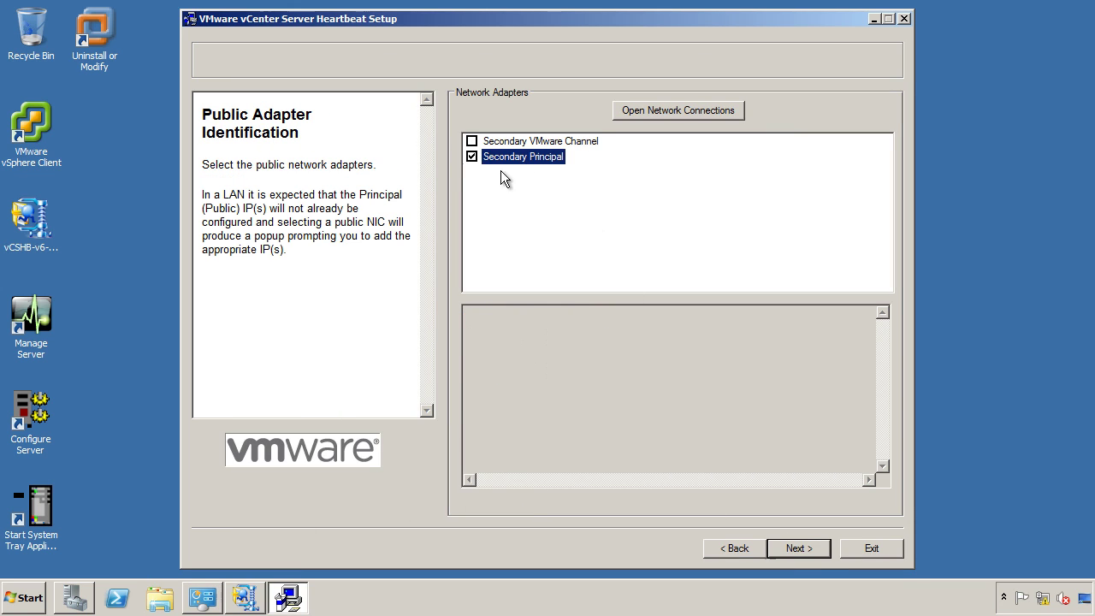
click(790, 547)
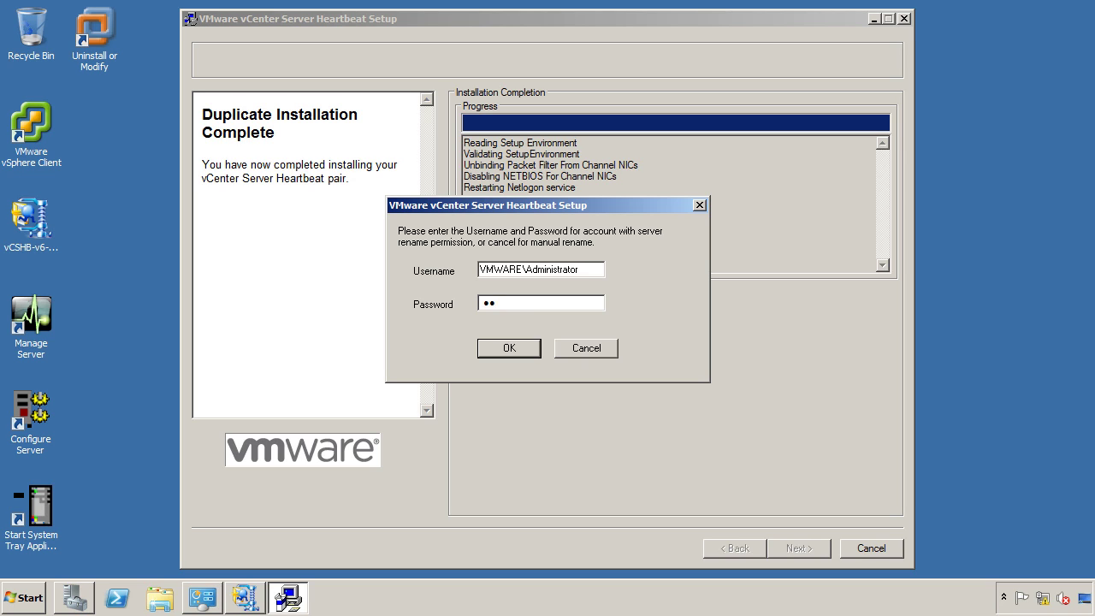
text(****)
key(Return)
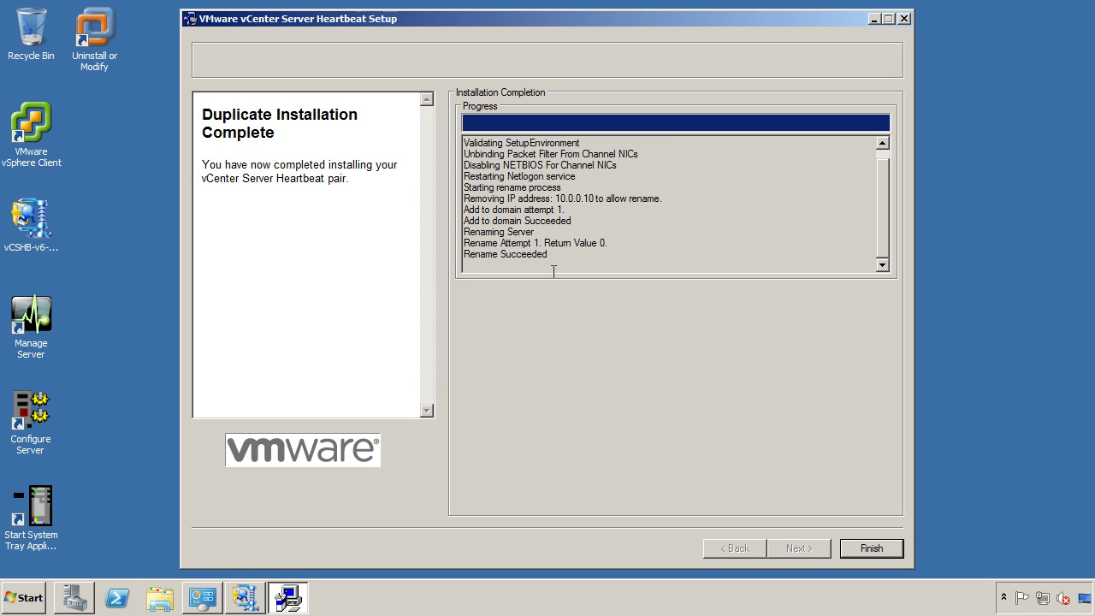
Finish setup, restart the server, and log back on with the account password.
click(870, 548)
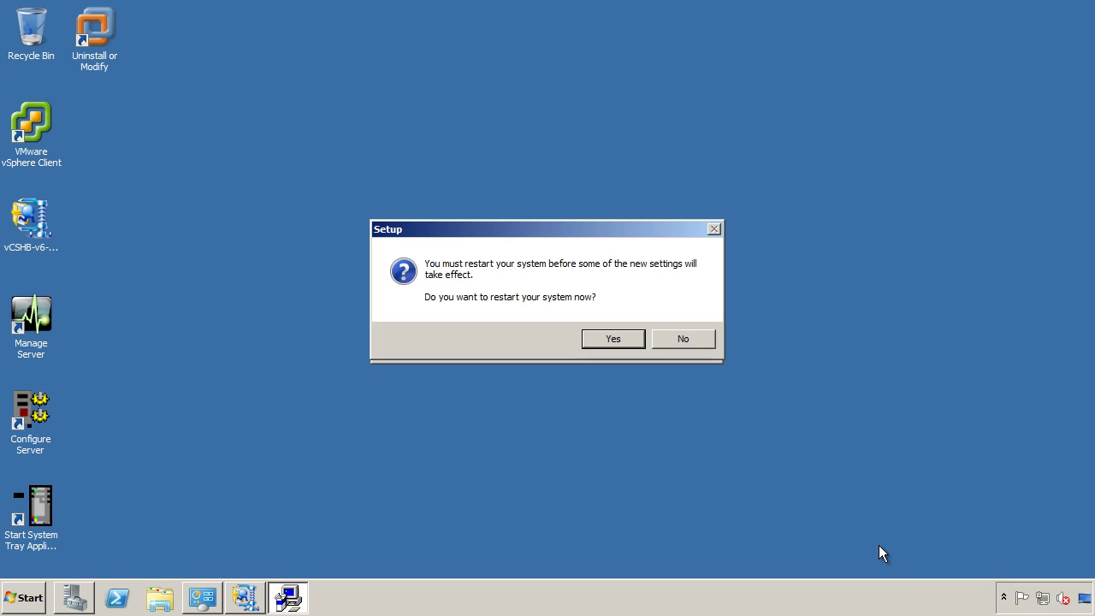
click(613, 339)
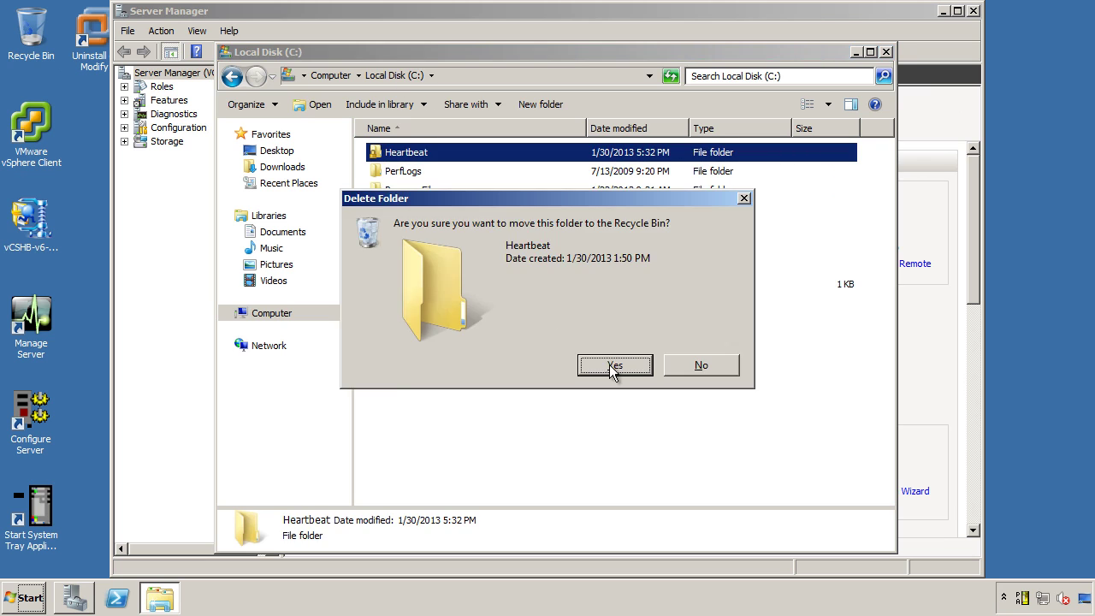
click(613, 366)
click(607, 334)
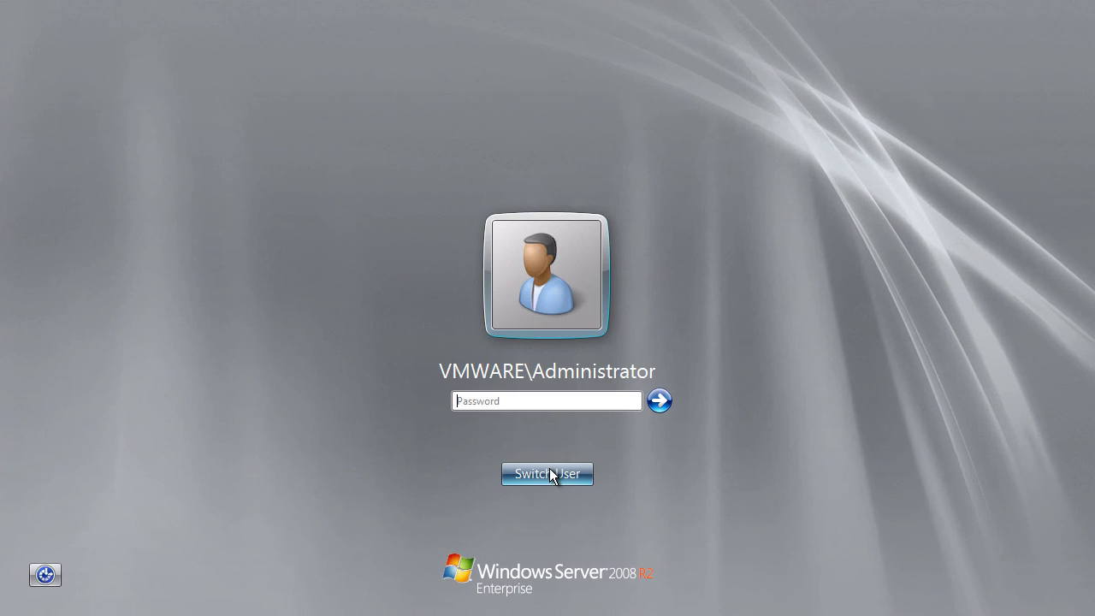
text(********)
key(Return)
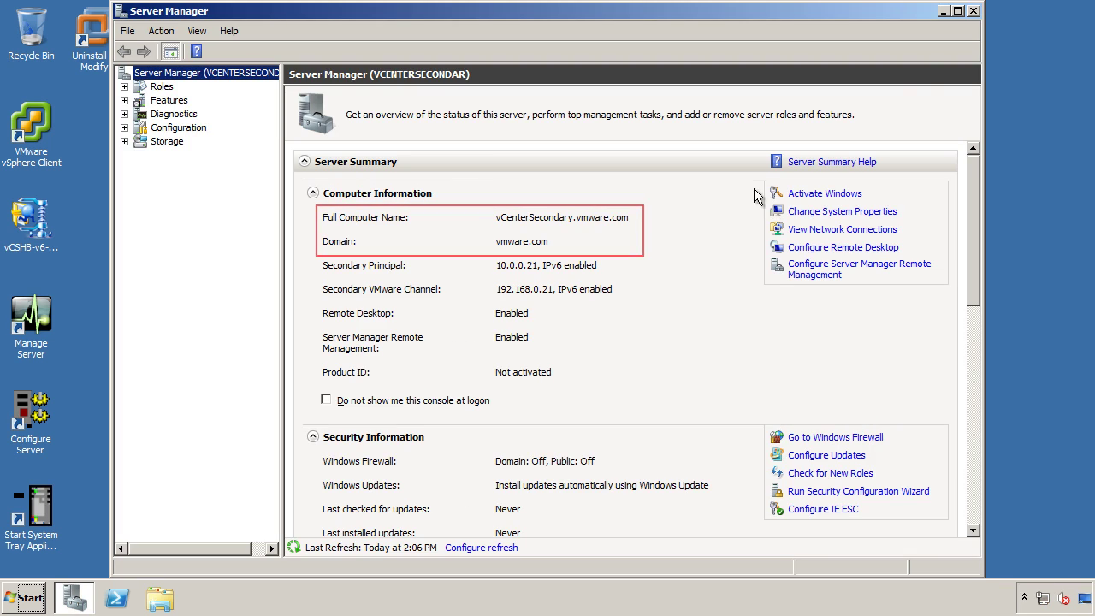
Check with nslookup that vcenter, vcenterprimary and vcentersecondary resolve.
click(942, 12)
click(29, 597)
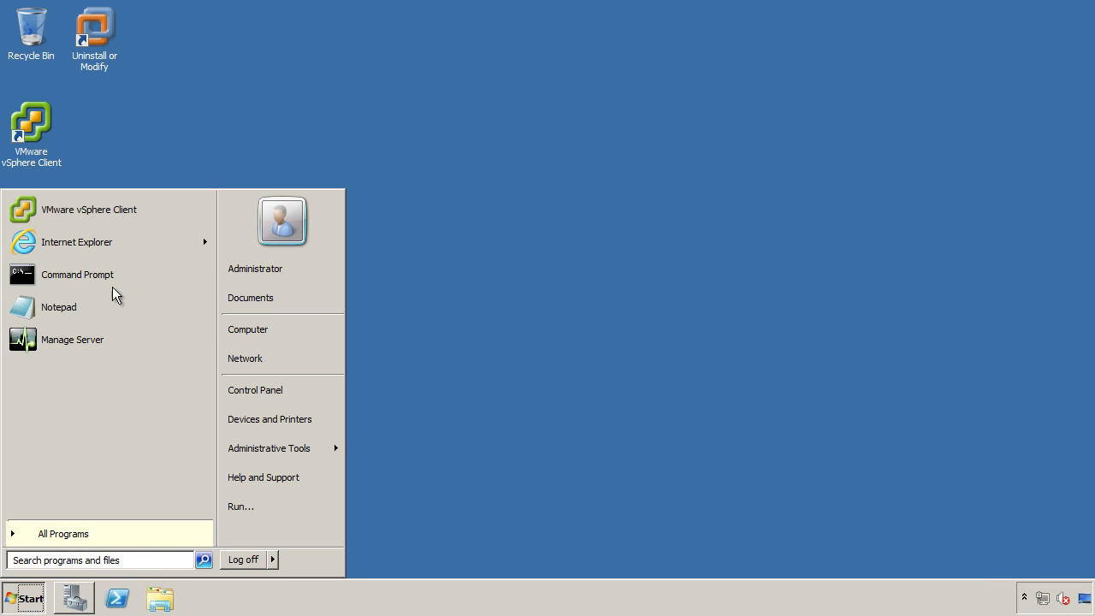
click(115, 272)
text(nslookup)
key(Return)
text(vcenter)
key(Return)
text(vcenterprimary)
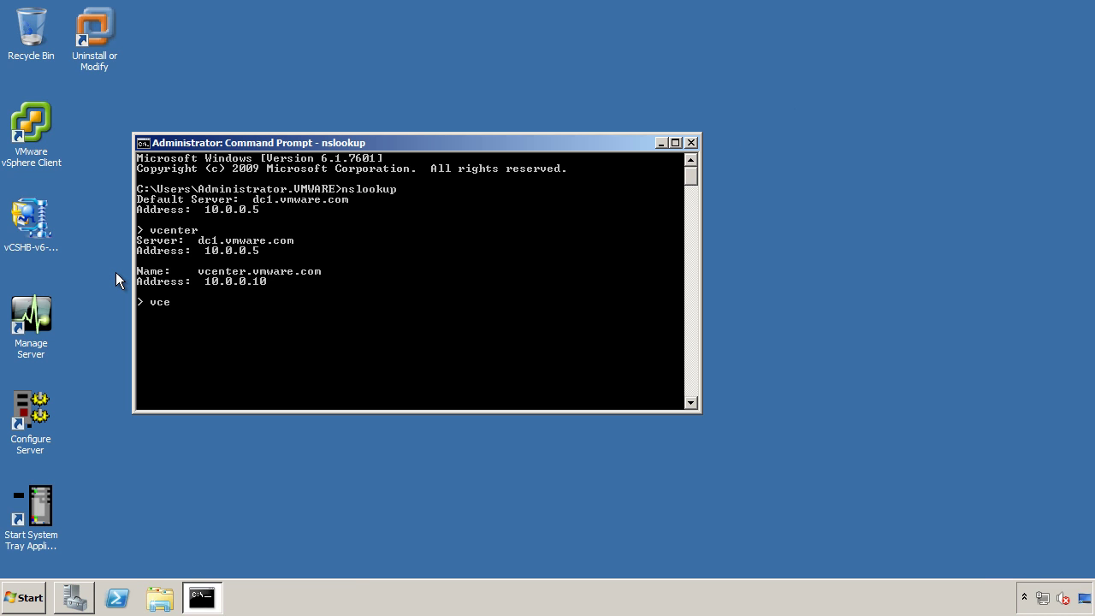
key(Return)
text(vcentersecondary)
key(Return)
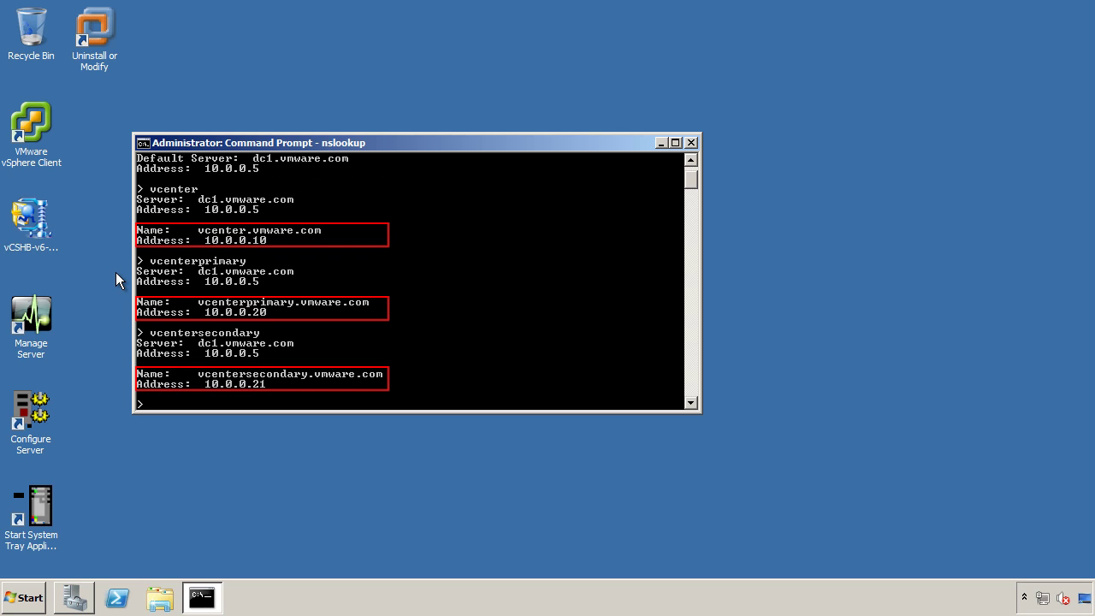
click(691, 142)
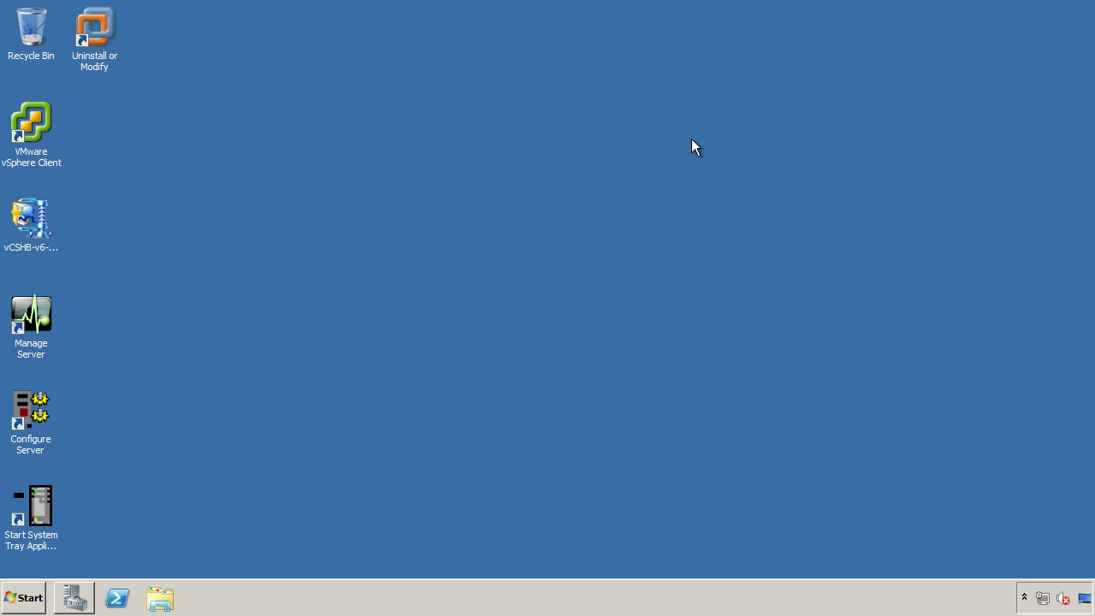
Set the Neverfail Heartbeat tray icon to Show icon and notifications.
click(1022, 597)
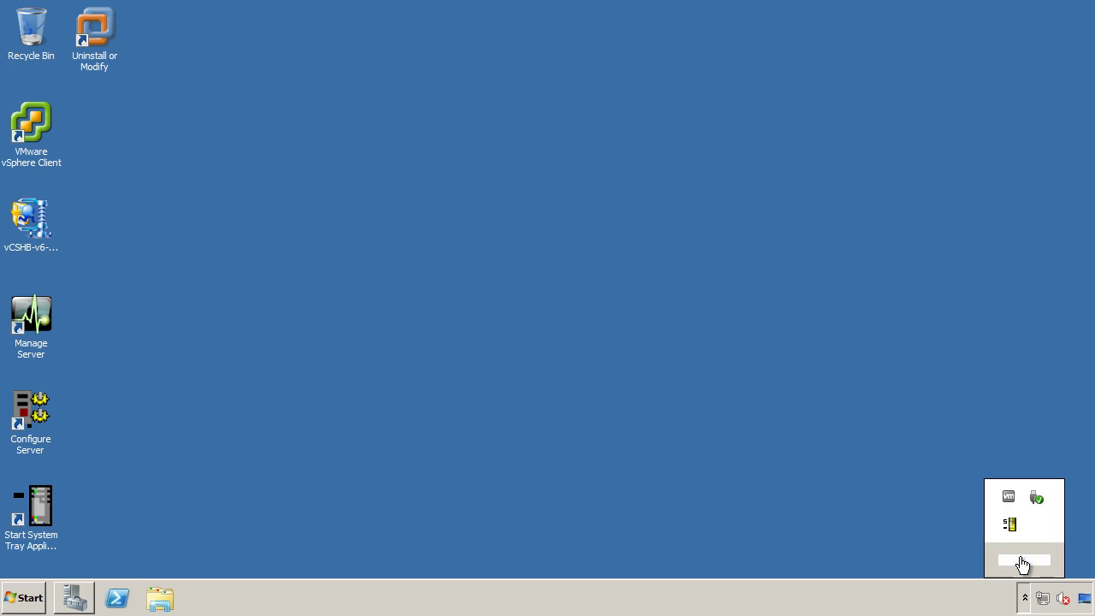
click(1021, 561)
click(729, 402)
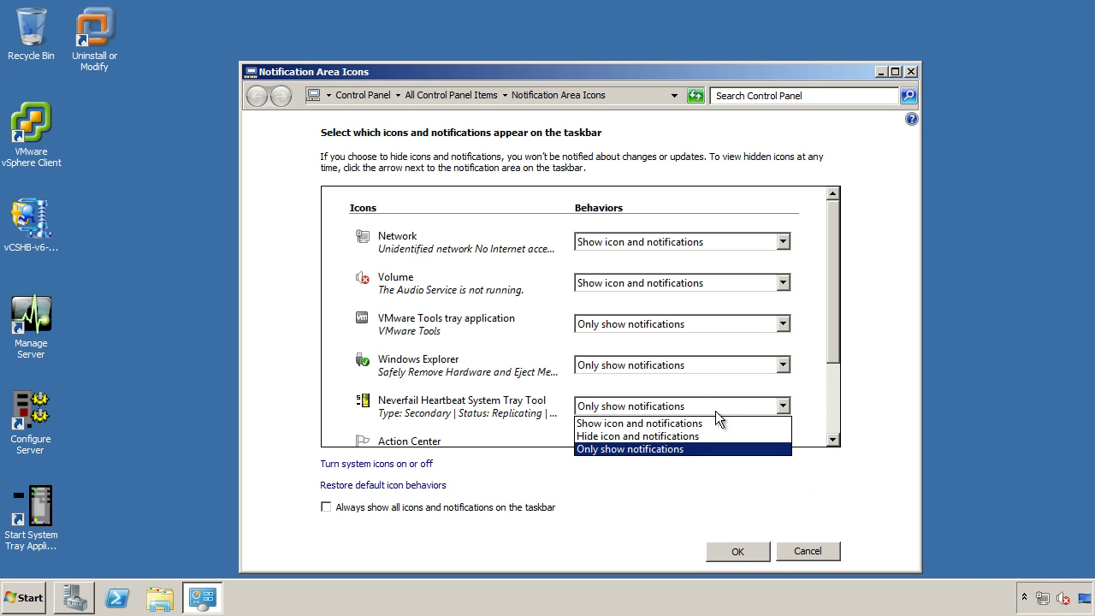
click(694, 423)
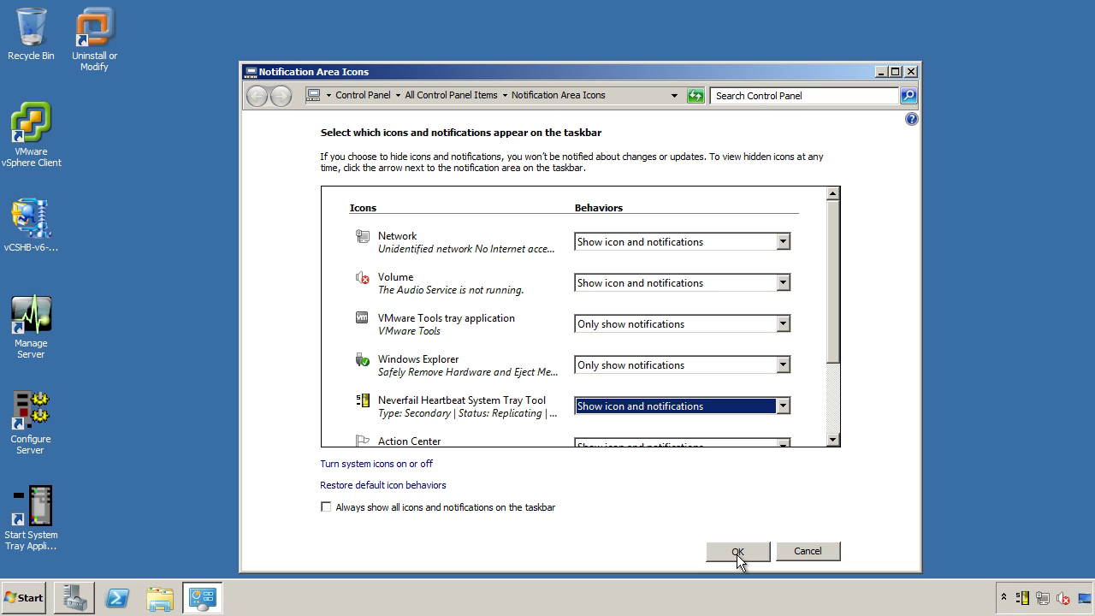
click(737, 552)
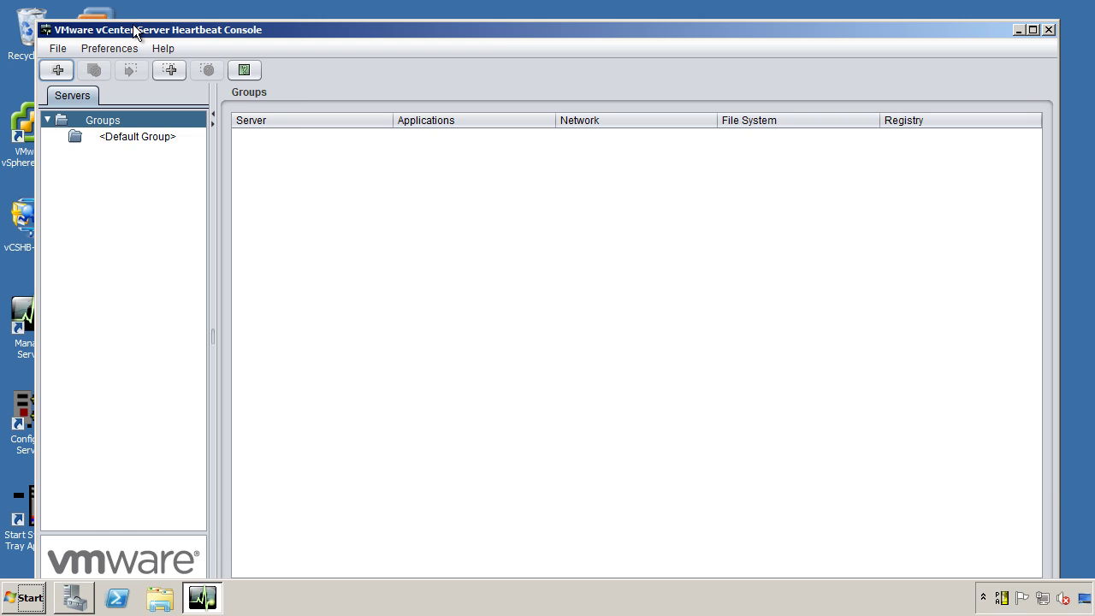
Add a connection to localhost in the maximized Heartbeat Console.
double_click(134, 27)
click(19, 48)
click(547, 226)
text(localhost)
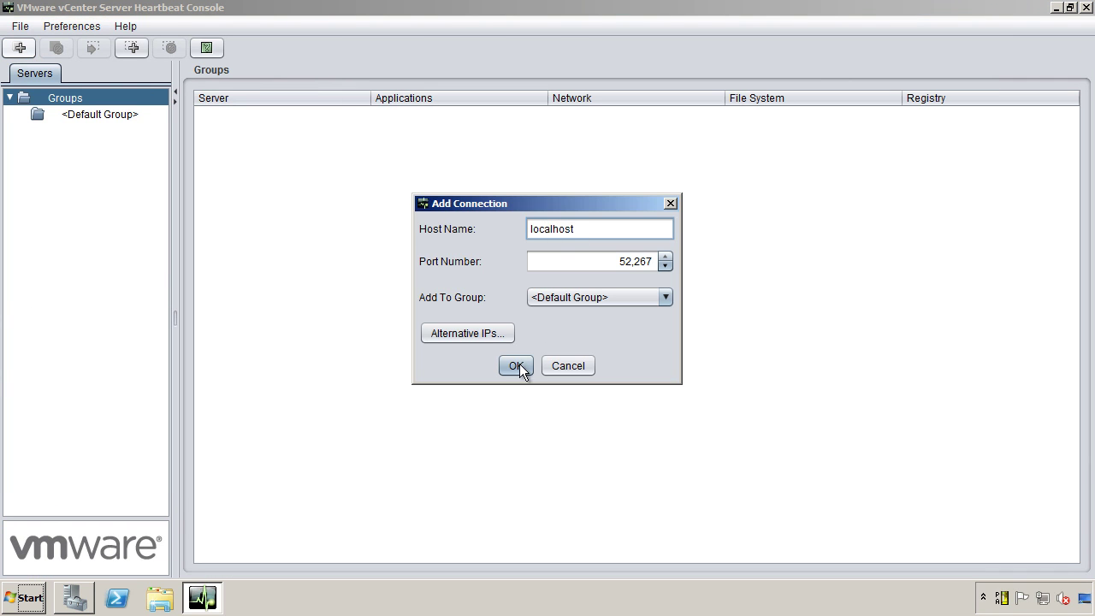
click(516, 365)
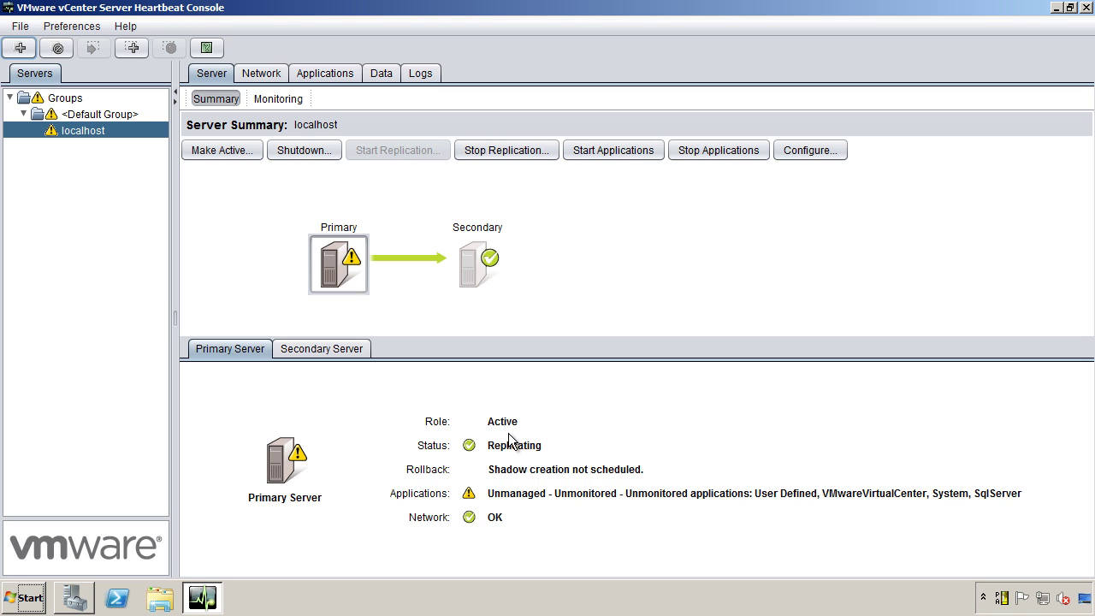
Set VirtualCenterNFPlugin credentials to user Administrator with a new password.
click(347, 75)
click(419, 98)
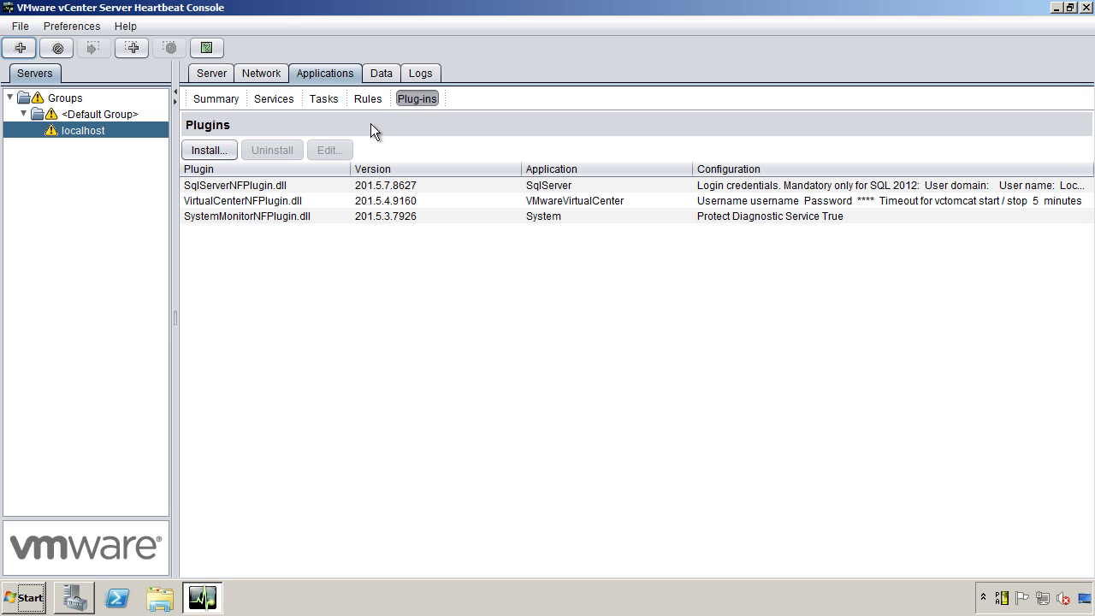
click(262, 207)
click(329, 149)
drag(633, 251, 541, 250)
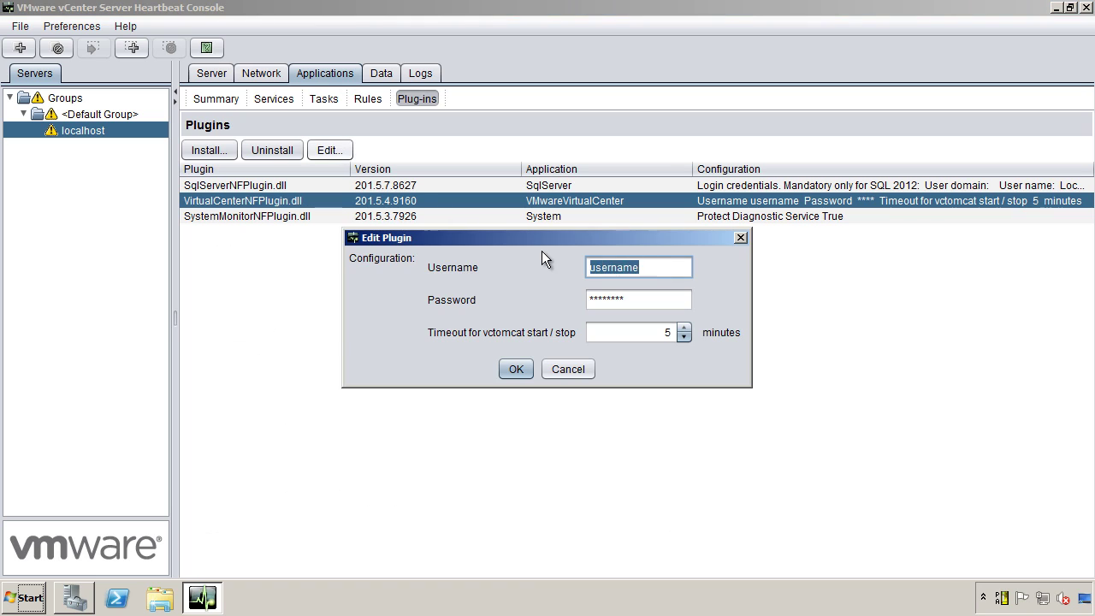
text(Administrator)
key(Tab)
key(BackSpace)
key(BackSpace)
key(BackSpace)
key(BackSpace)
key(BackSpace)
key(BackSpace)
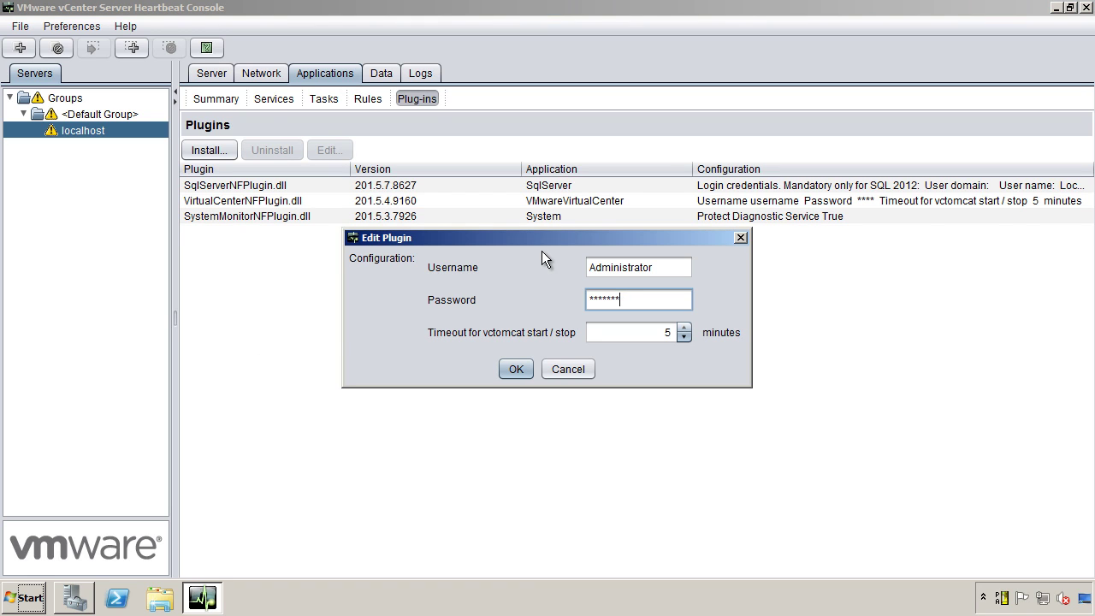
key(BackSpace)
key(BackSpace)
text(password)
click(516, 368)
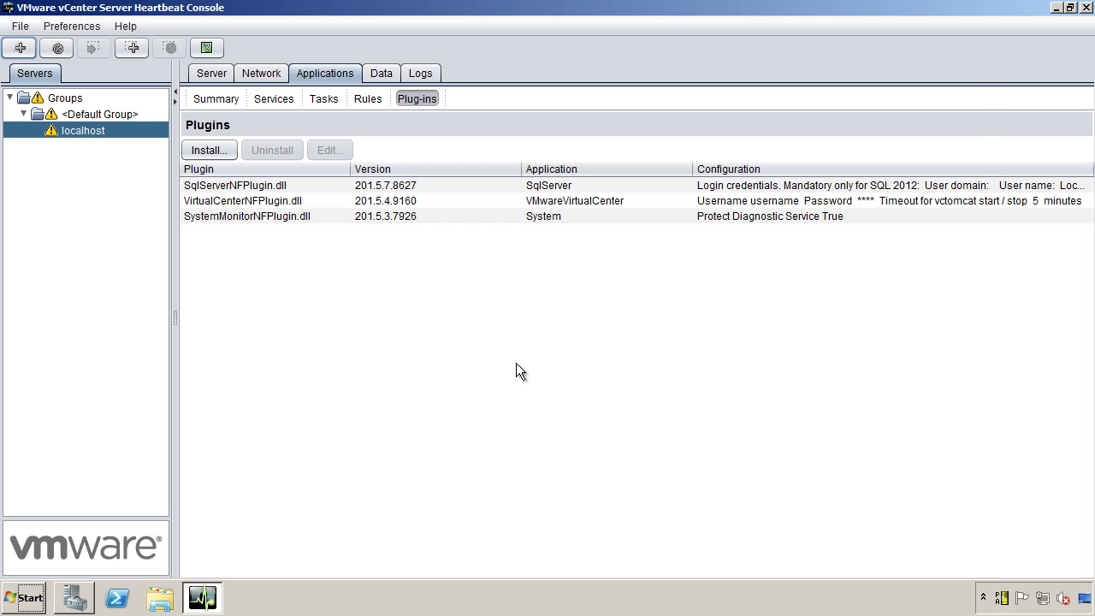
Open the SQL Server (VIM_SQLEXP) service properties from Server Manager's services list on VCENTERPRIMARY.
click(74, 597)
click(124, 127)
click(184, 169)
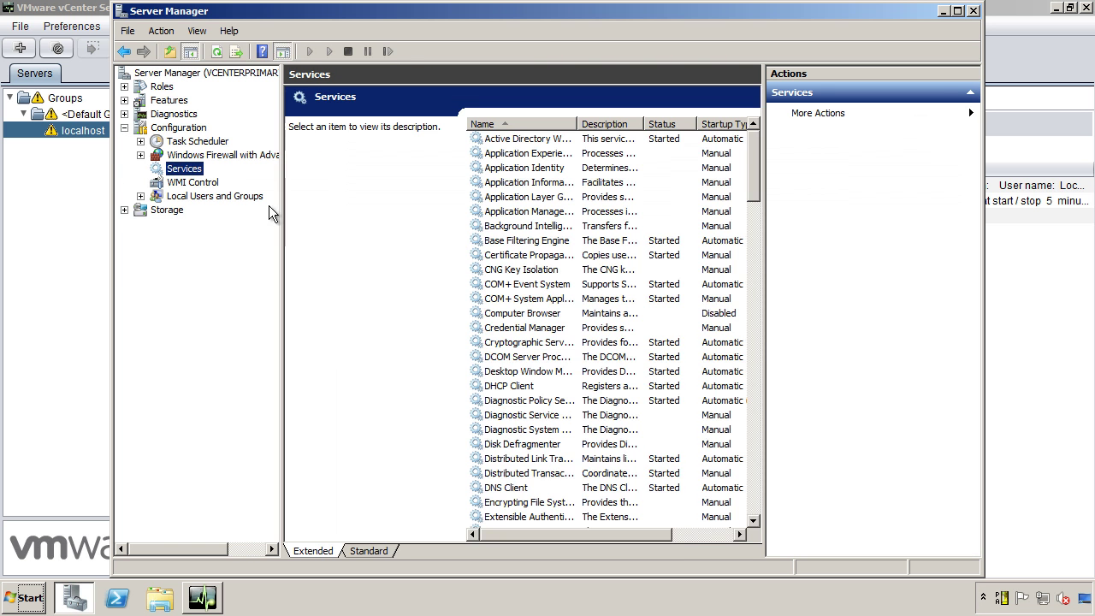
click(552, 345)
key(s)
click(443, 127)
Make the service log on as Administrator with the account password and accept the notices.
click(398, 215)
click(522, 215)
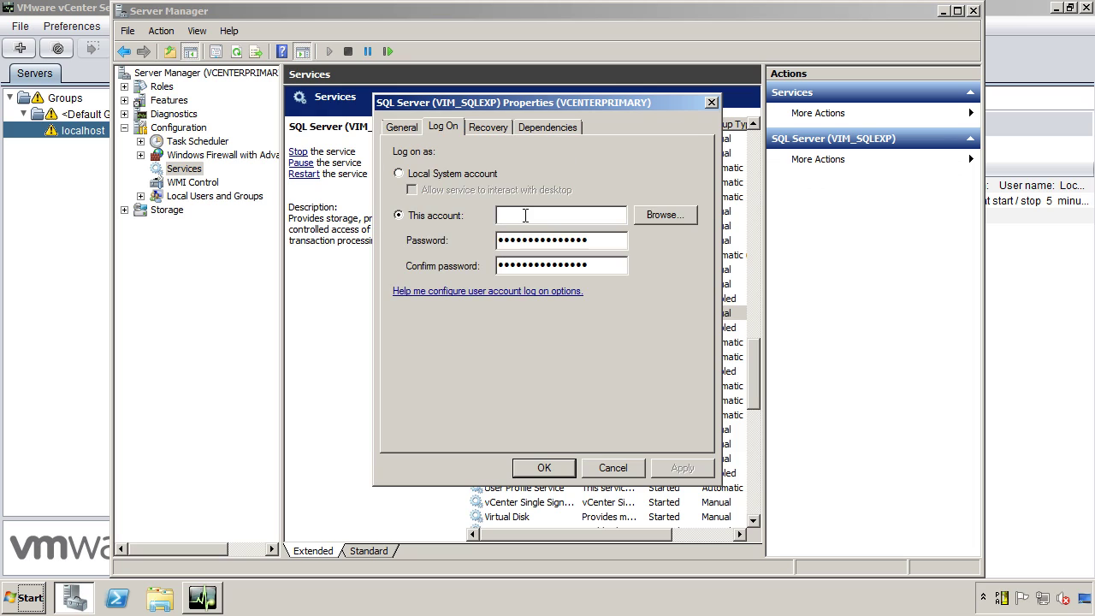
text(Administrator)
key(Tab)
key(Tab)
text(vmware123)
key(Tab)
text(vmware123)
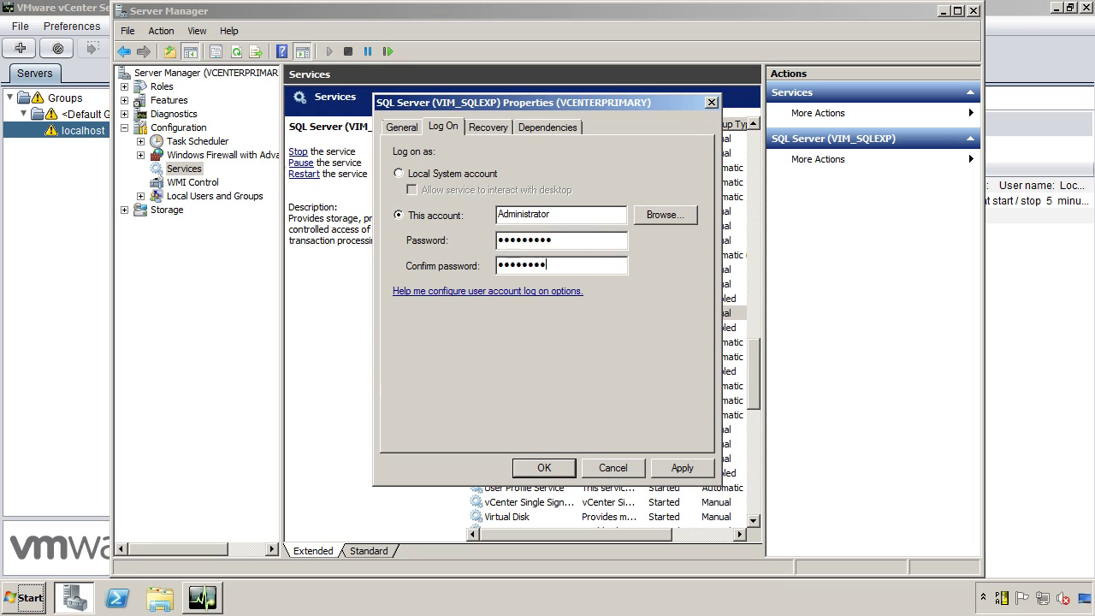
click(544, 467)
click(680, 355)
click(684, 351)
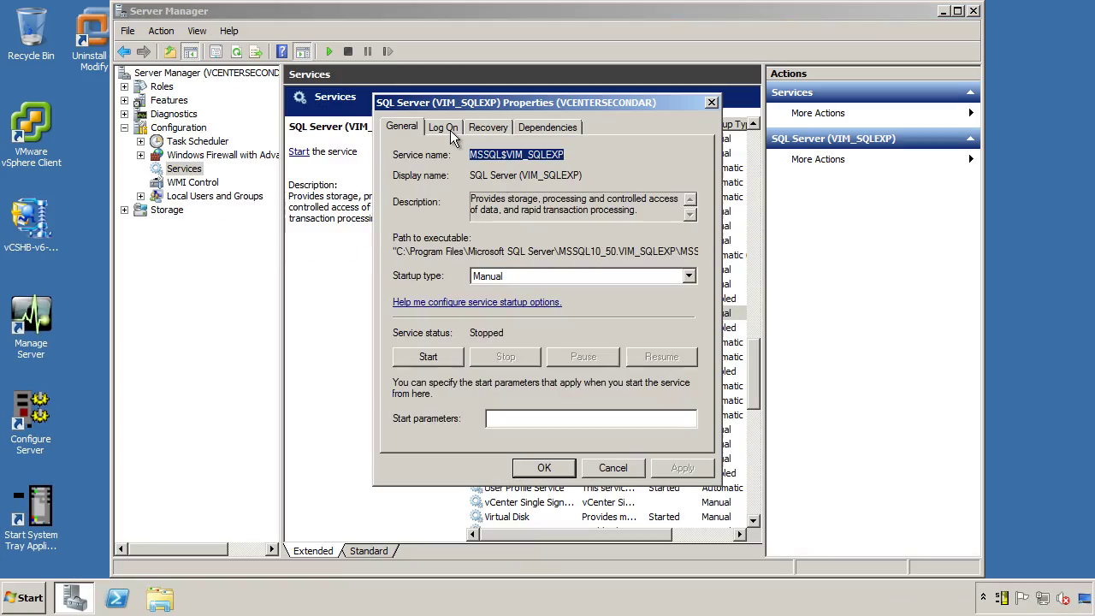
On VCENTERSECONDARY, switch the SQL Server service's Log On to a specific account.
click(443, 127)
click(397, 215)
click(523, 215)
Enter Administrator as the secondary's log-on account and open the Heartbeat task user accounts list.
text(Administrator)
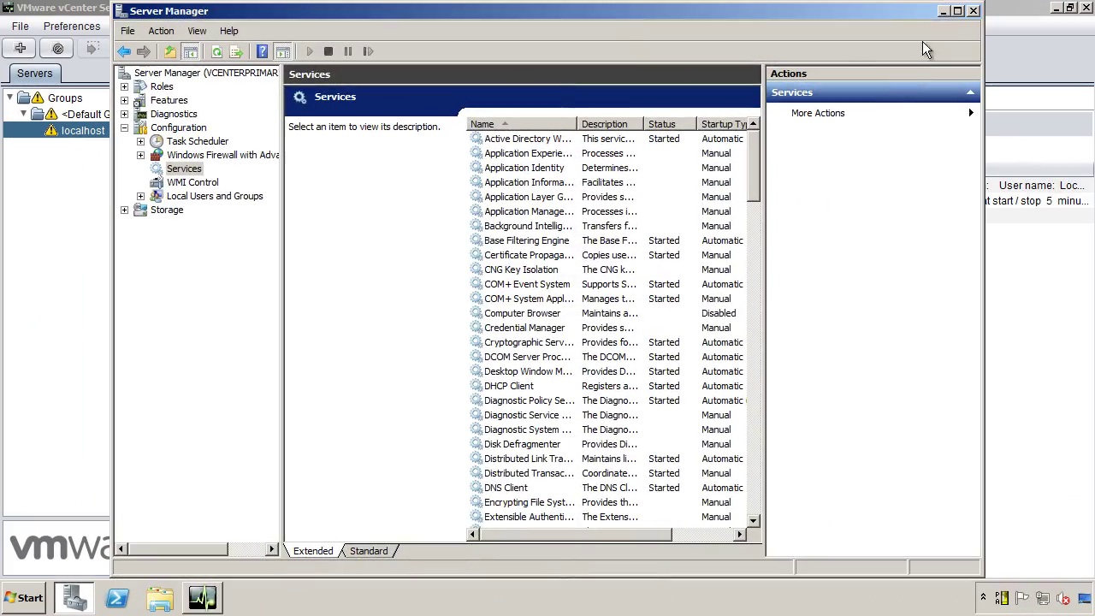
click(941, 12)
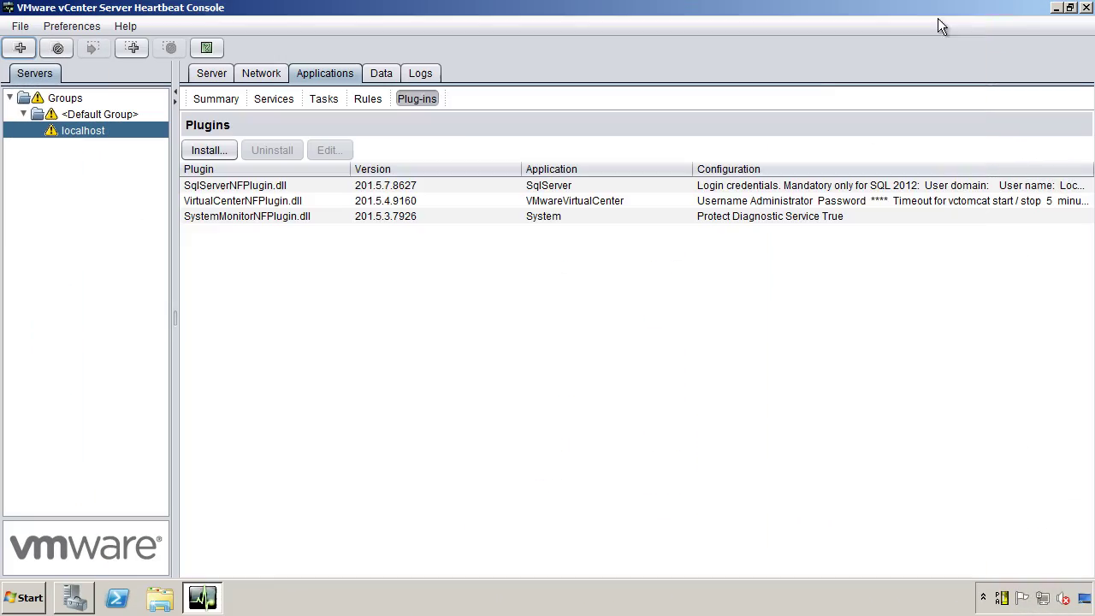
click(325, 99)
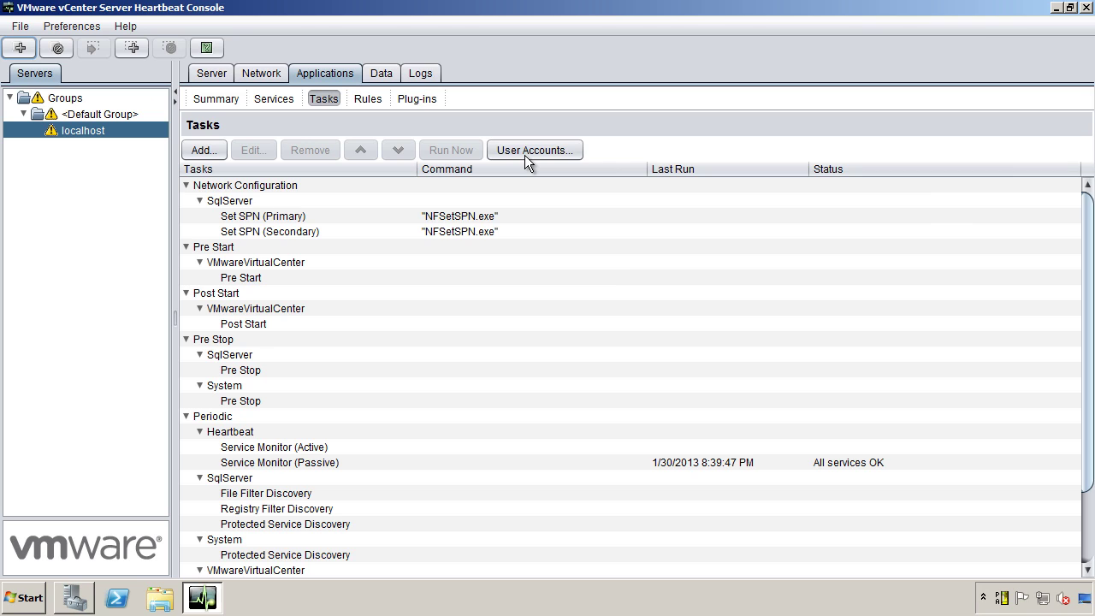
click(526, 154)
Add user Administrator in domain VMWARE with its password as a task user account.
click(402, 232)
text(Administrator)
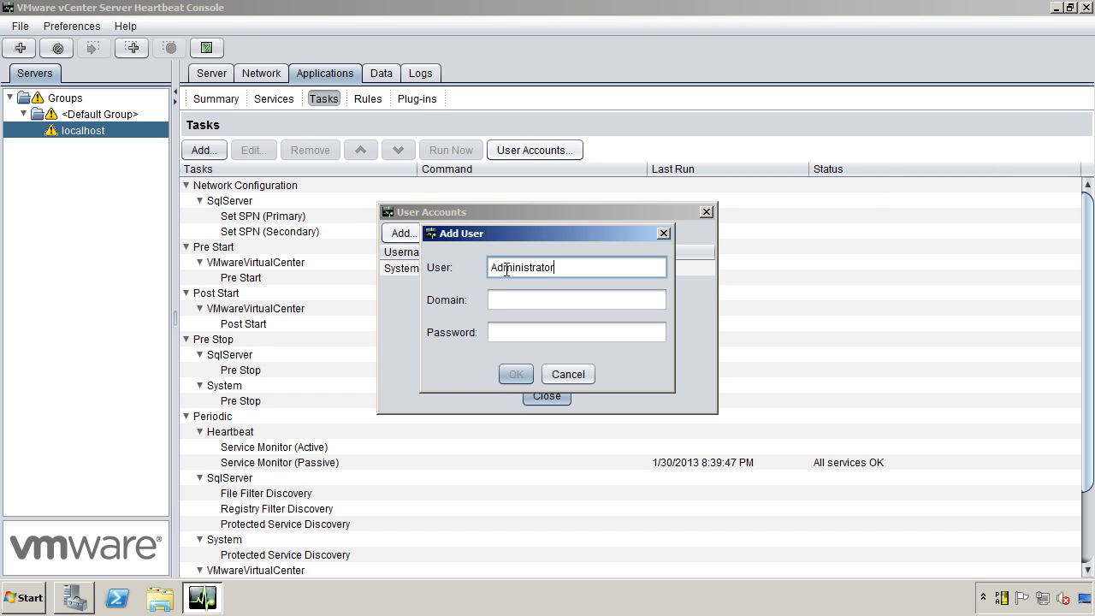
key(Tab)
text(VMWARE)
key(Tab)
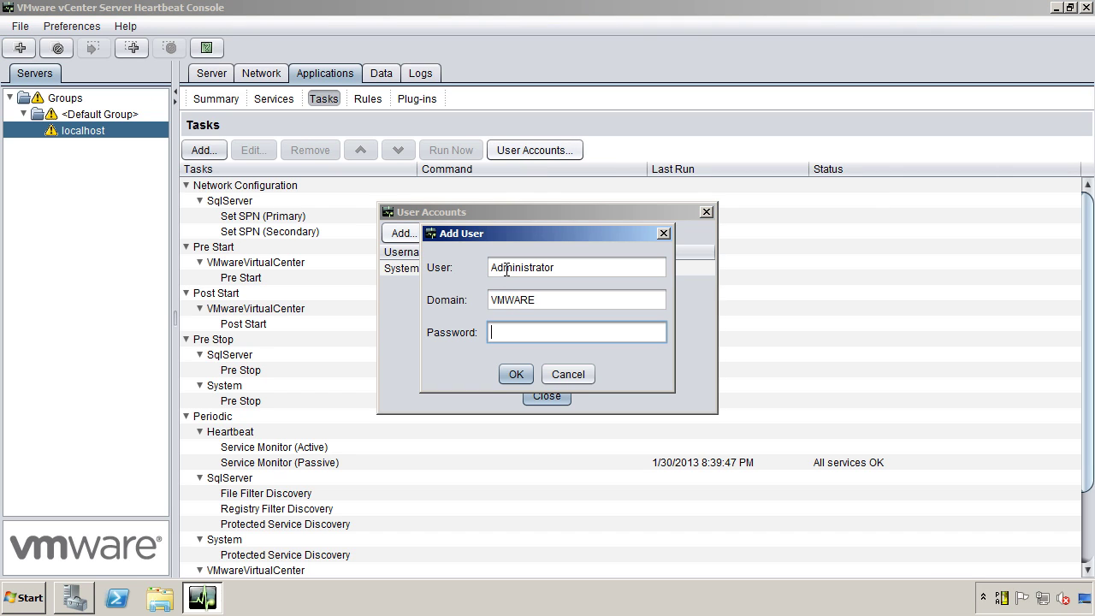
text(********)
click(516, 374)
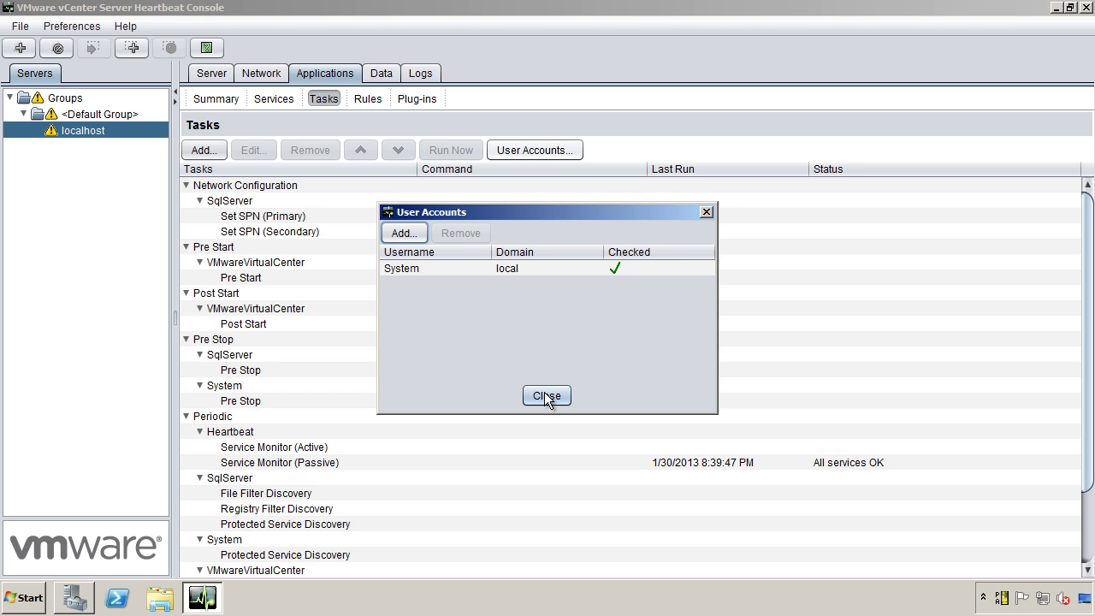
click(545, 396)
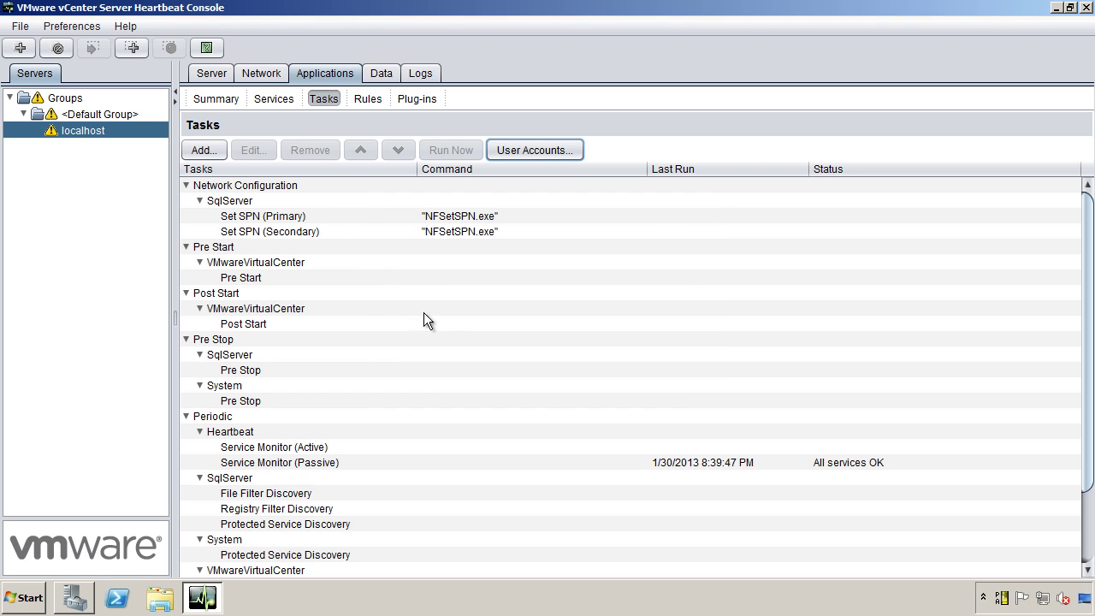
Edit the Set SPN (Primary) task and open its Run As account choices.
right_click(334, 214)
click(381, 243)
click(572, 378)
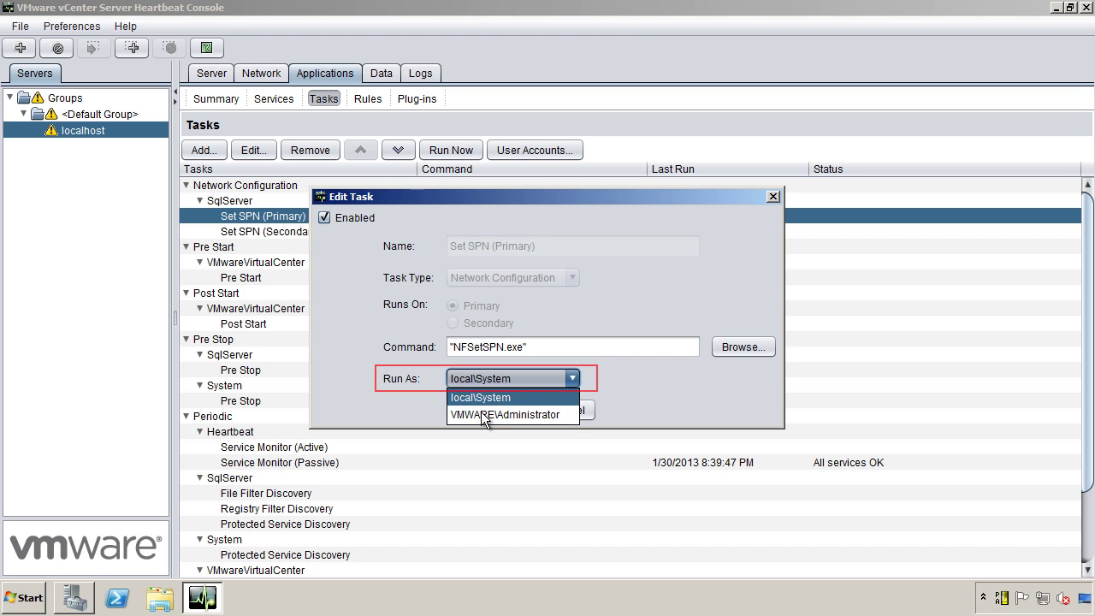
Run both Set SPN (Primary) and Set SPN (Secondary) tasks as VMWARE\Administrator, then view the summary.
click(484, 416)
click(499, 410)
double_click(303, 232)
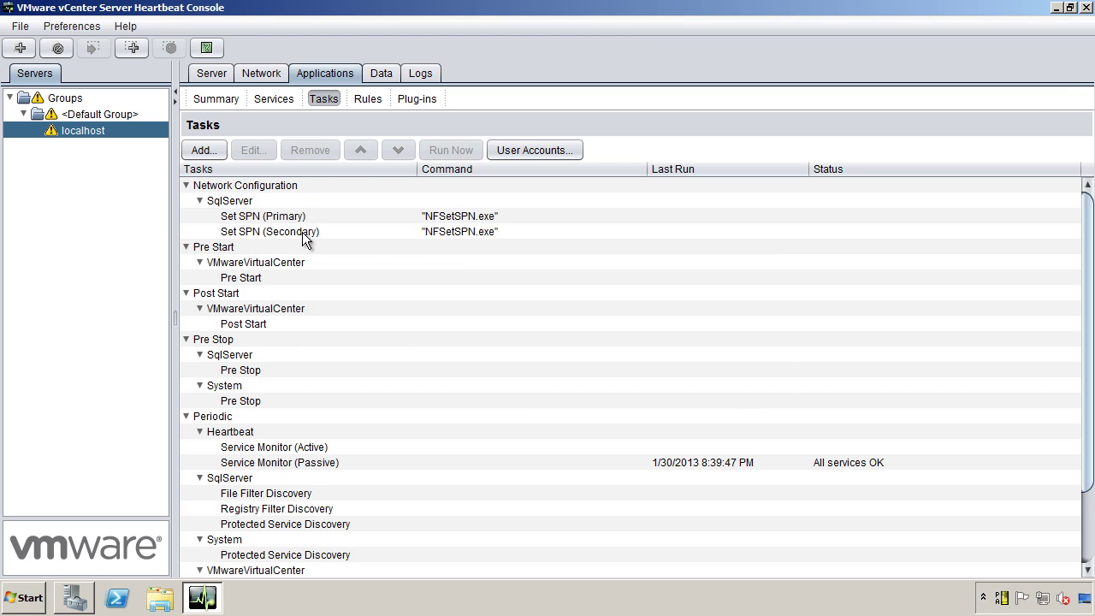
click(573, 378)
click(484, 416)
click(515, 410)
click(212, 72)
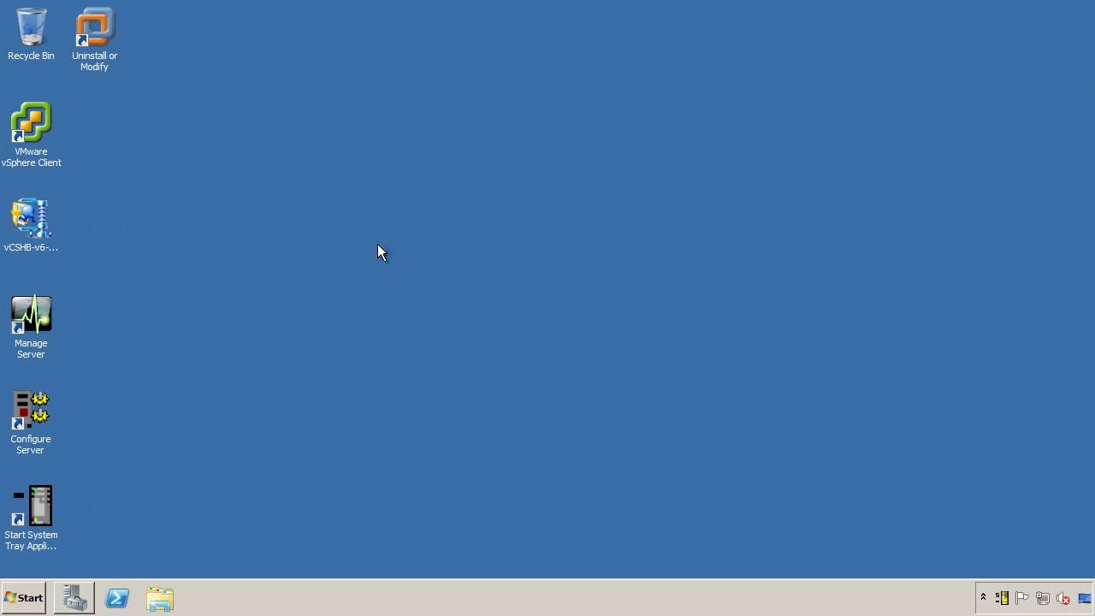
Launch the Heartbeat Console from Manage Server and add a connection to localhost.
click(19, 318)
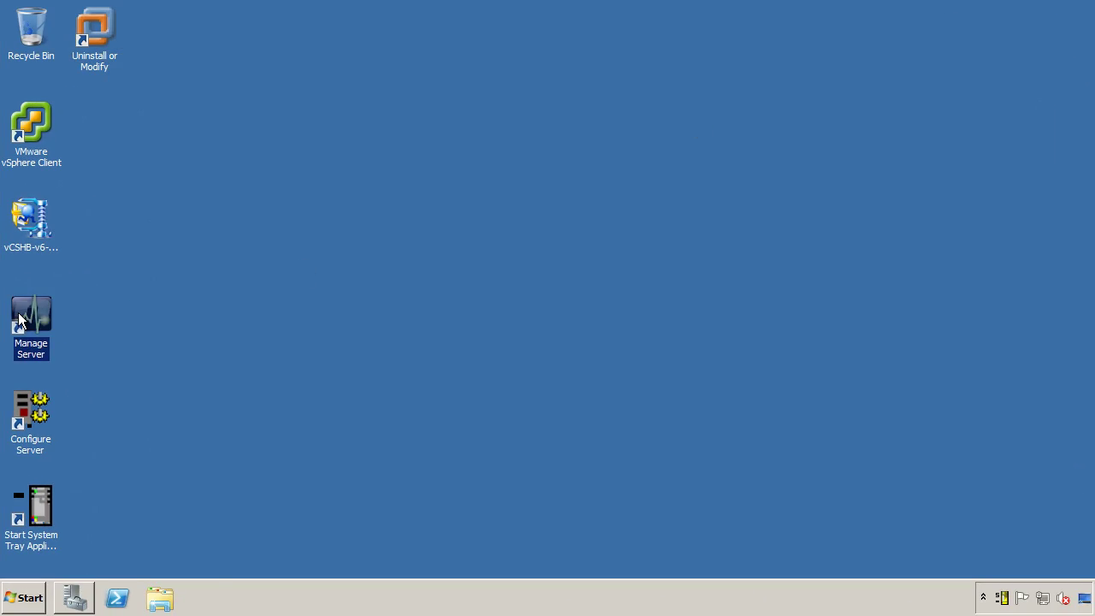
double_click(19, 318)
click(57, 70)
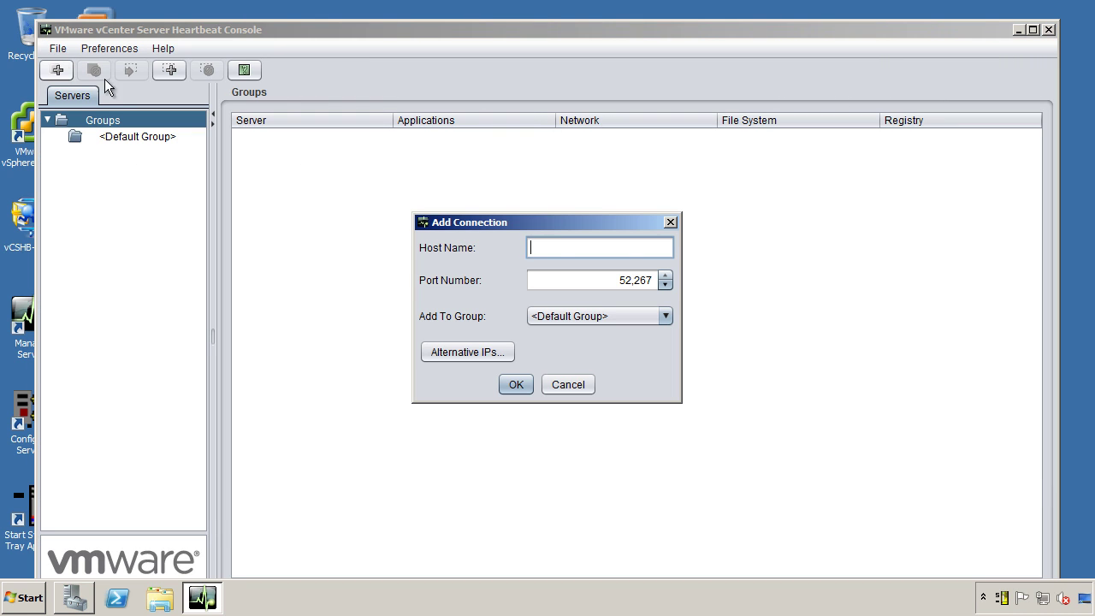
text(localhost)
key(Return)
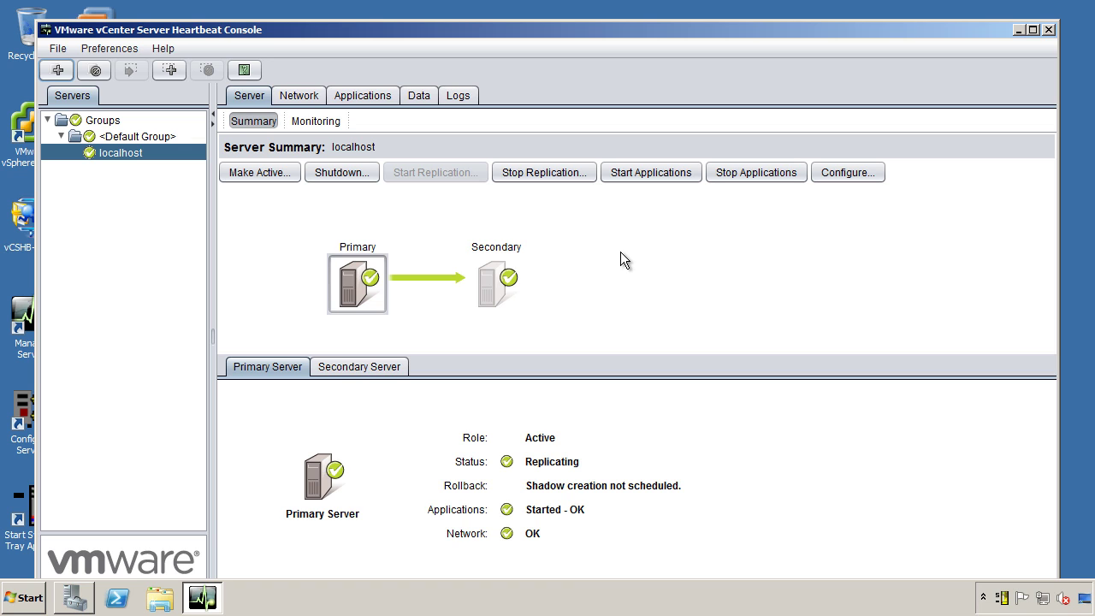
Review the failover configuration under Server Monitoring and return to the Server Summary.
click(316, 121)
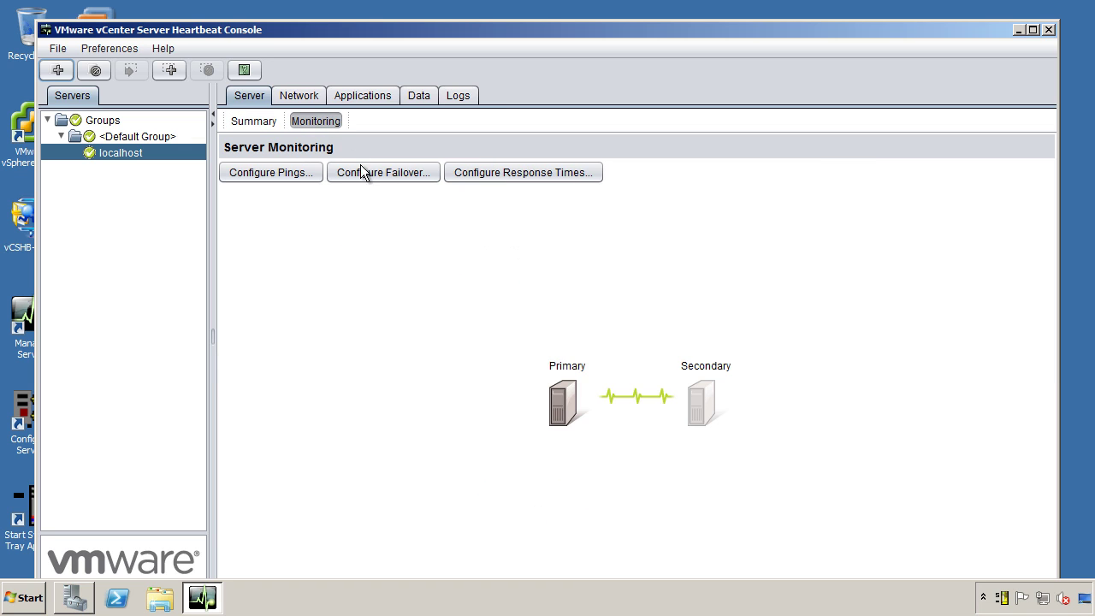
click(362, 166)
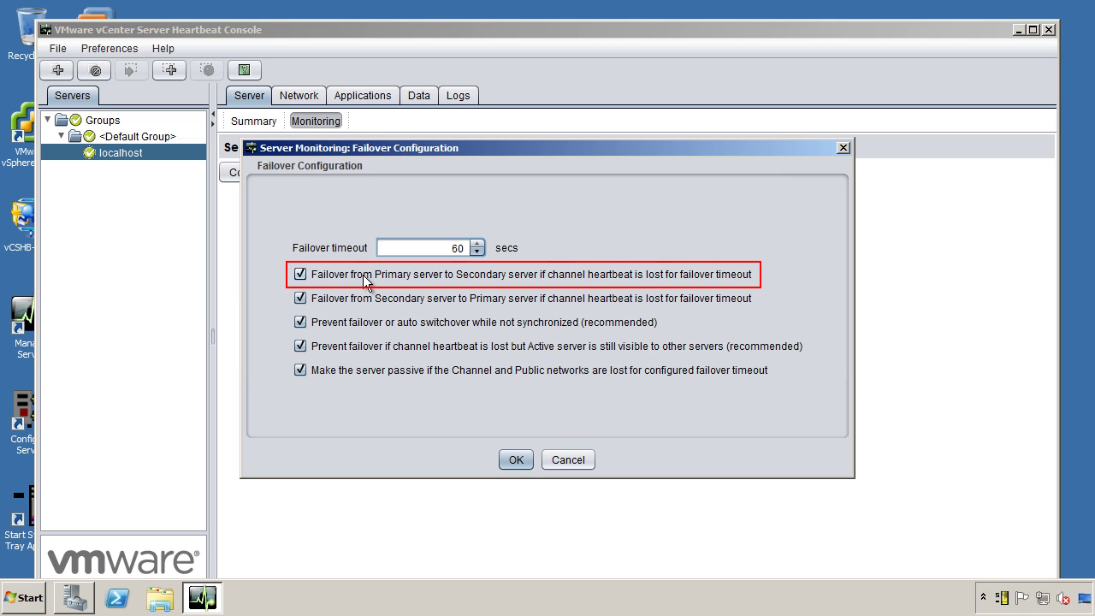
click(517, 461)
click(257, 120)
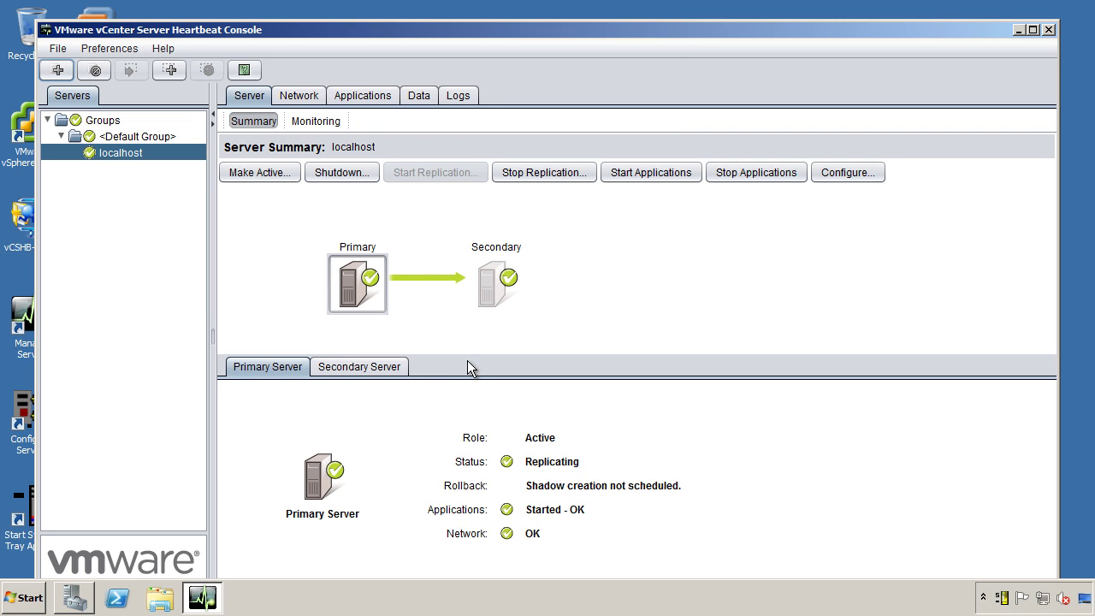
Browse Windows Explorer to C:\Program Files\VMware\VMware vCenter Server Heartbeat.
key(super+Up)
click(159, 598)
click(282, 321)
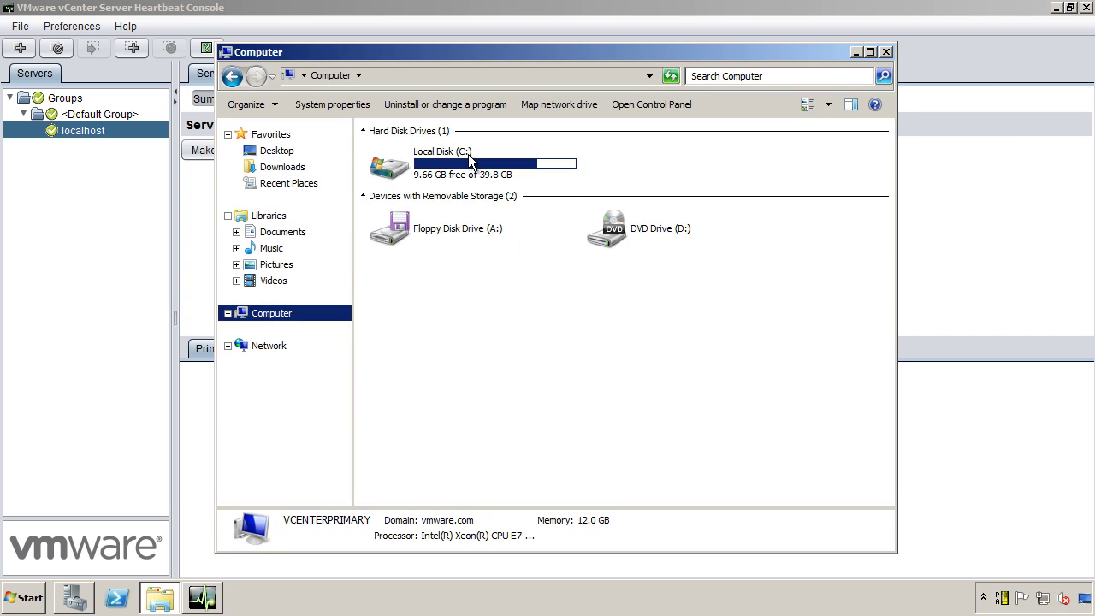
double_click(469, 157)
double_click(434, 171)
double_click(406, 302)
double_click(415, 190)
Run Nfavt from the R2\bin folder and continue with the auto switchover.
click(396, 192)
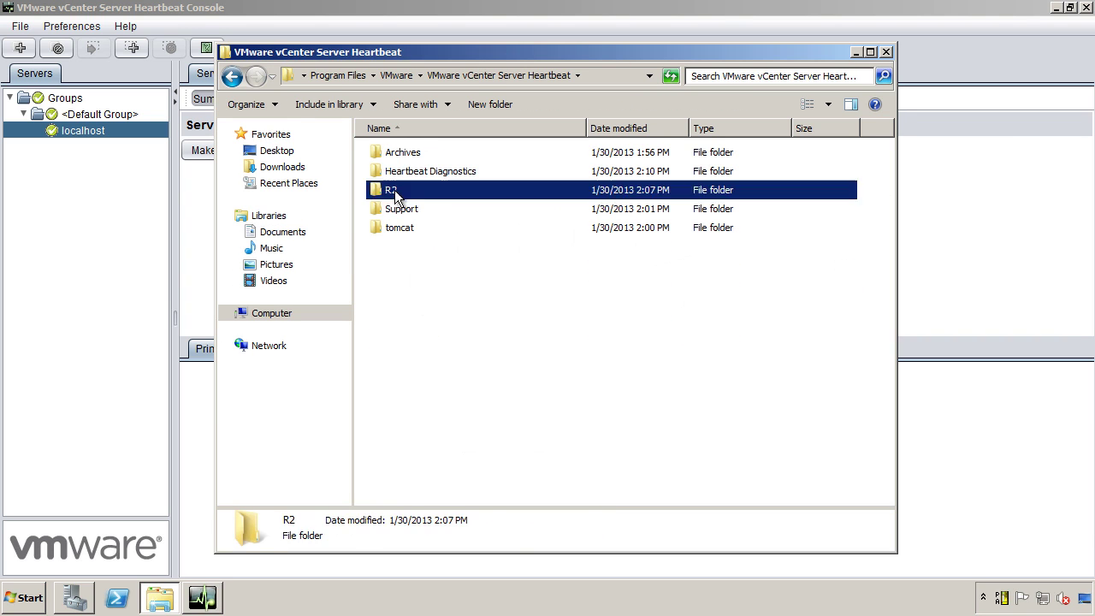
double_click(396, 191)
double_click(395, 154)
double_click(407, 416)
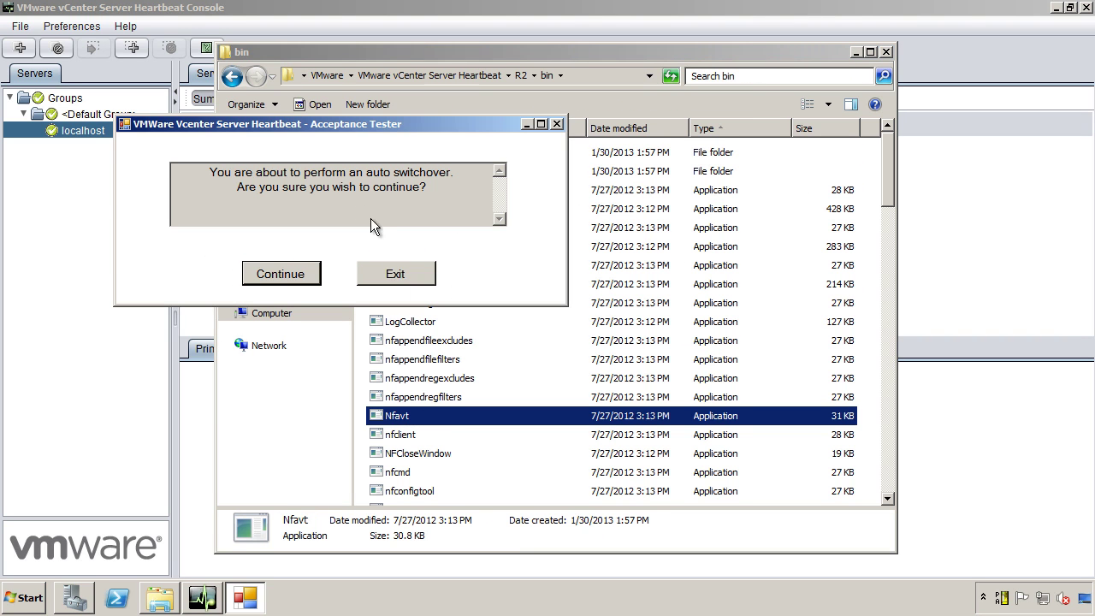
click(282, 273)
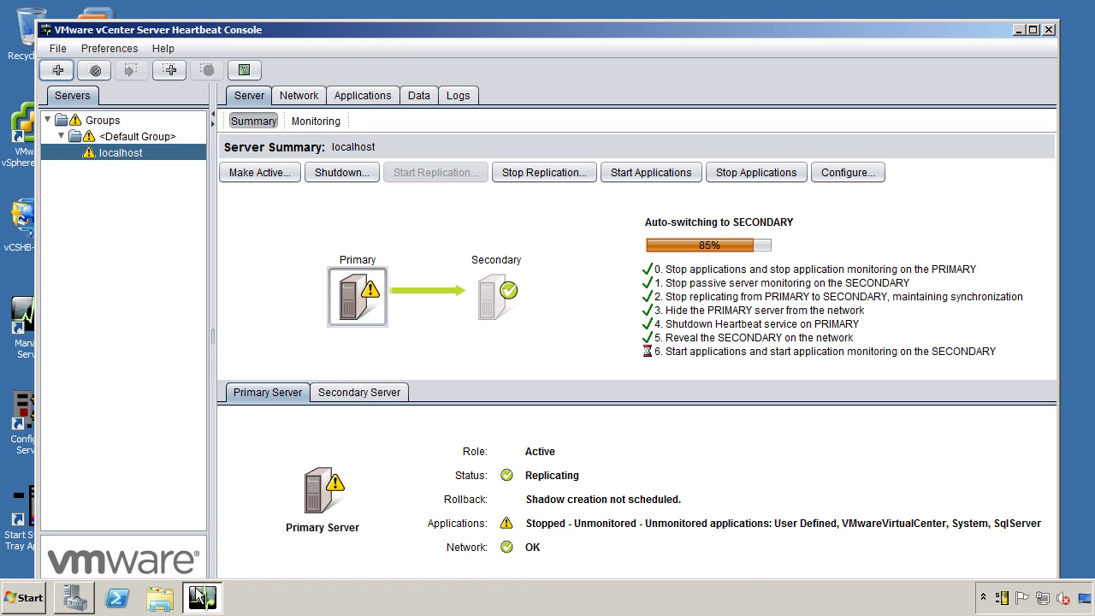
Review Server Manager's services in Standard view with a widened Name column, then return to the console.
click(87, 599)
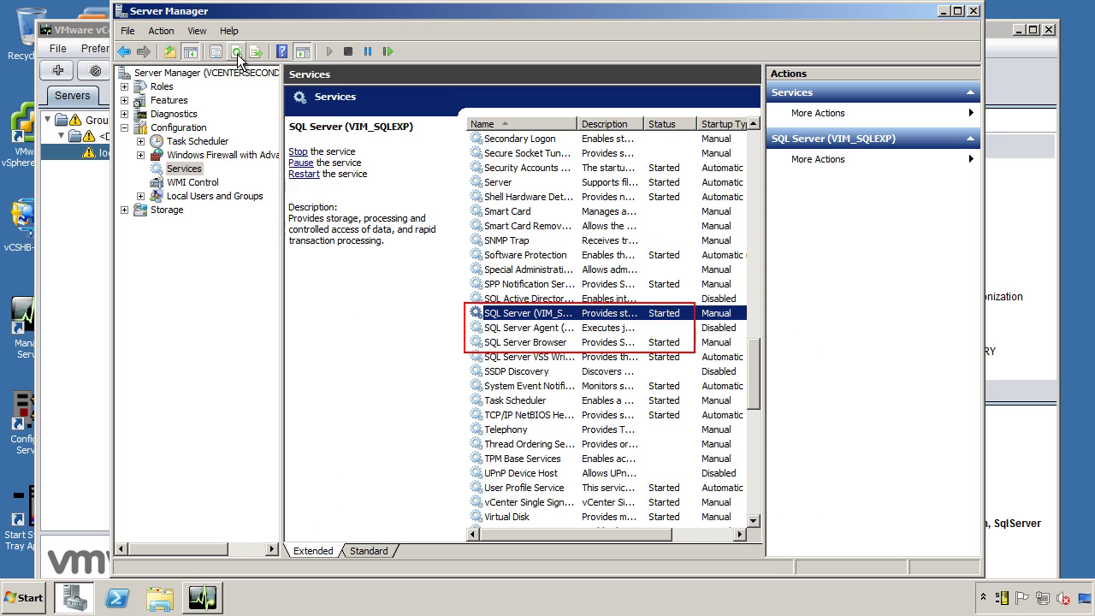
click(189, 51)
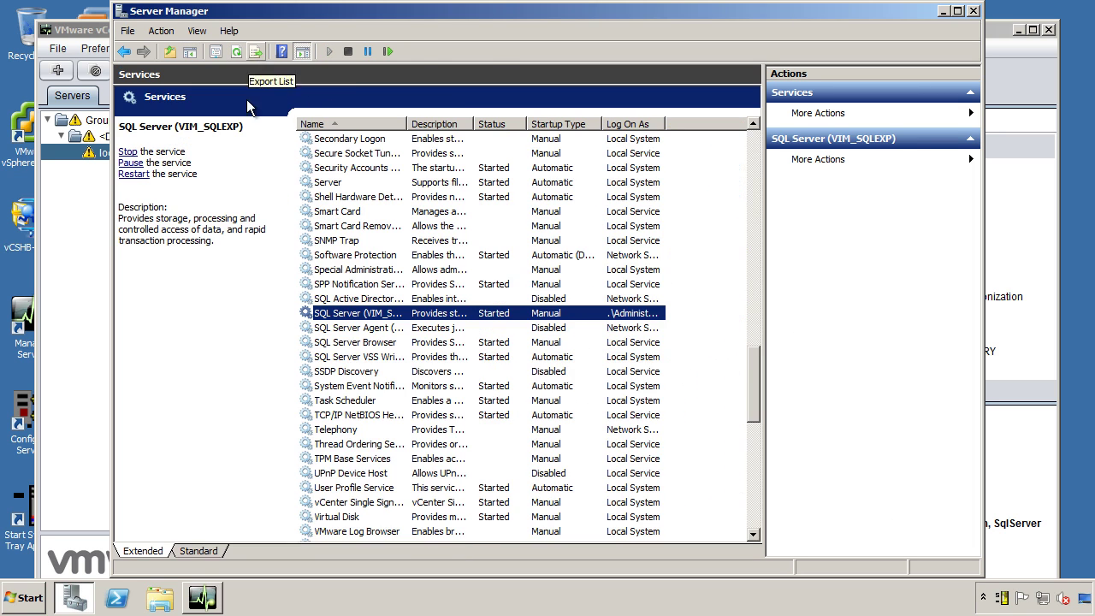
click(205, 552)
drag(225, 94, 328, 94)
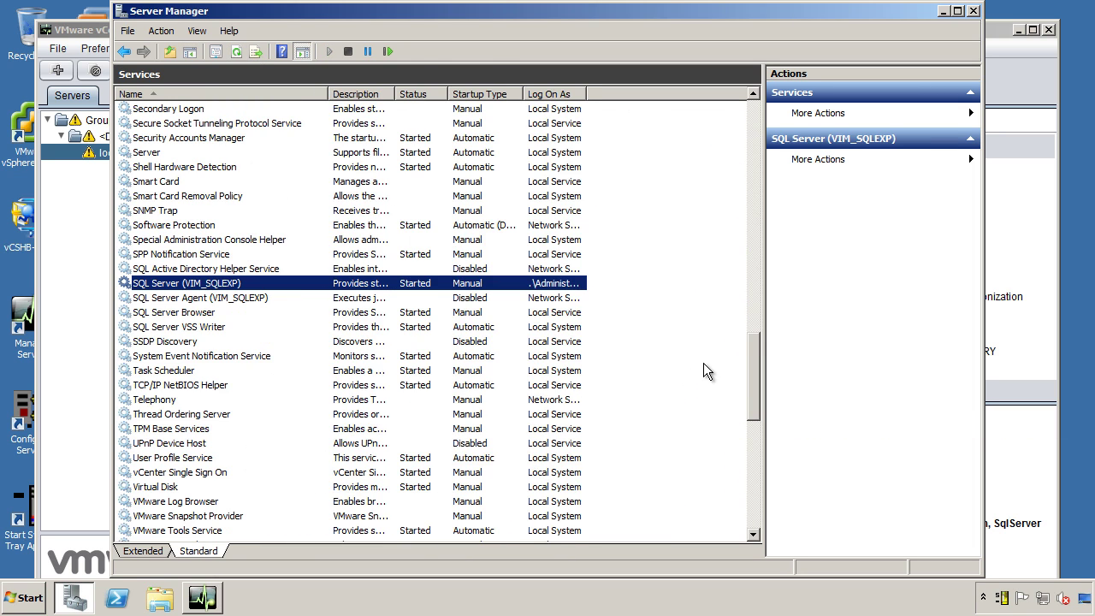
scroll(703, 363, down, 5)
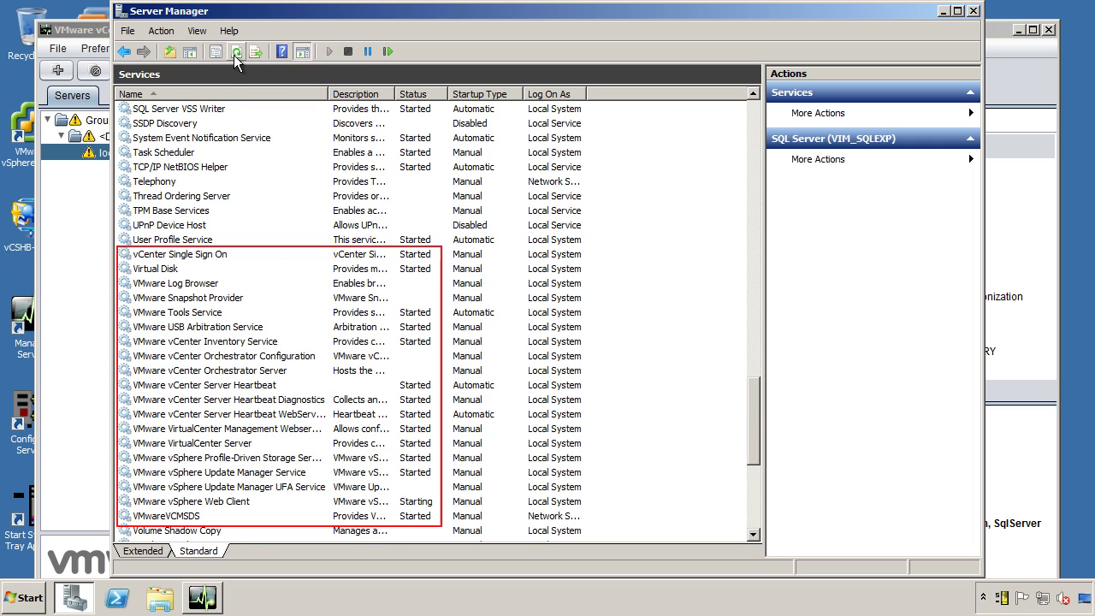
click(943, 12)
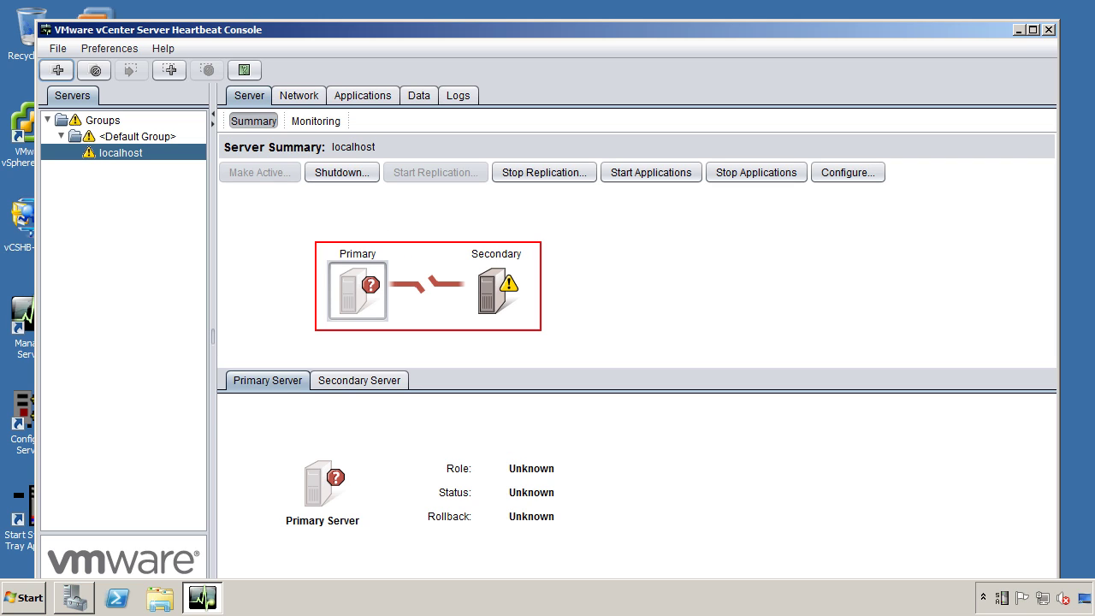
Show the Secondary server's details from the Server Summary icon.
click(491, 295)
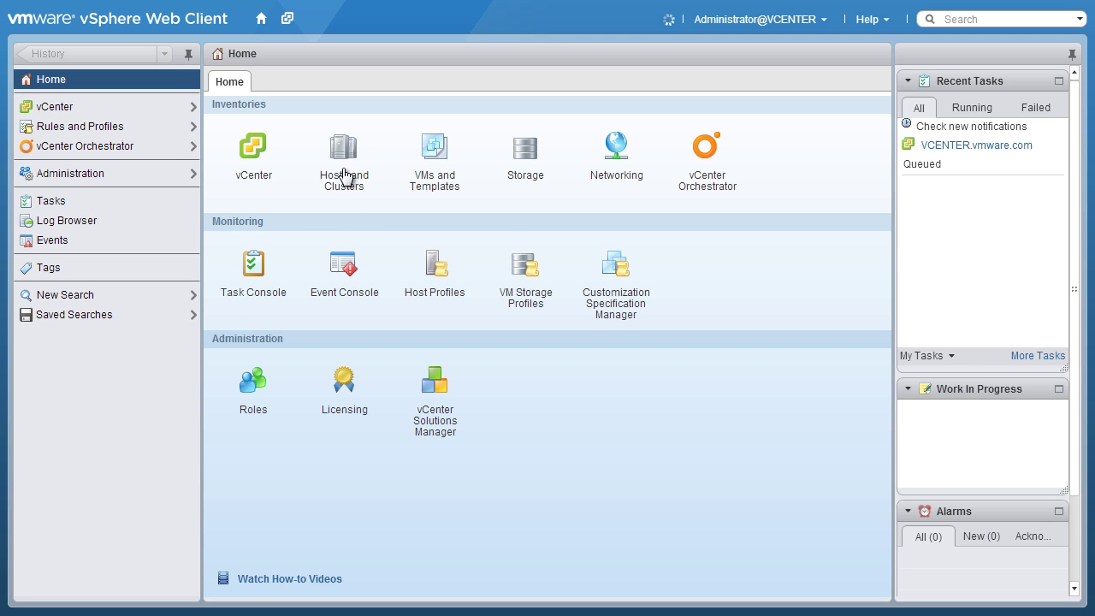
Create the Heartbeat Test VM under the Testing pool in Hosts and Clusters with default settings.
click(348, 156)
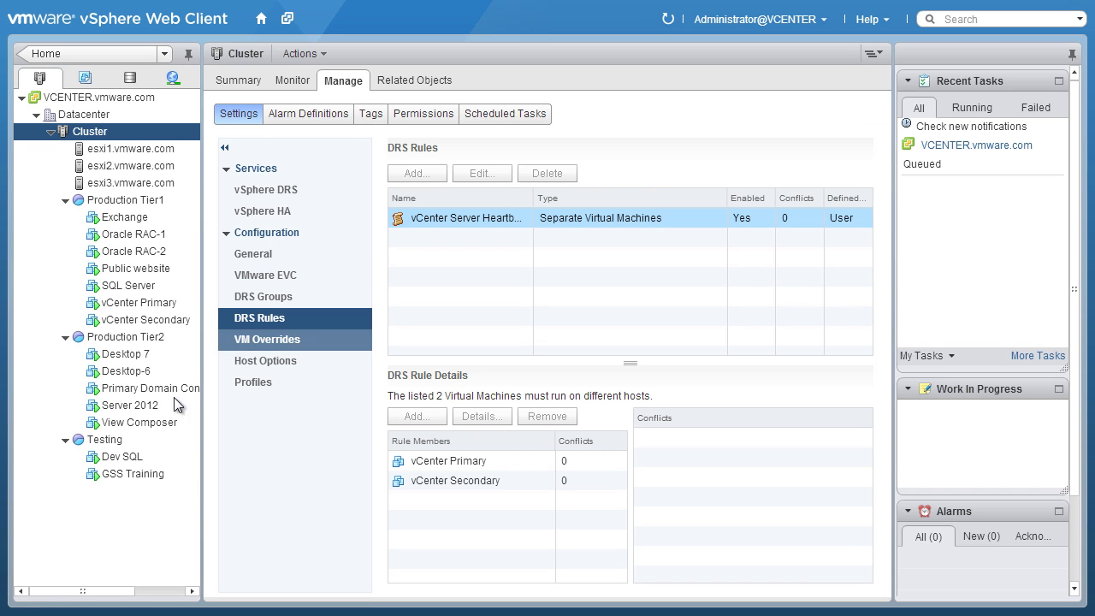
right_click(101, 440)
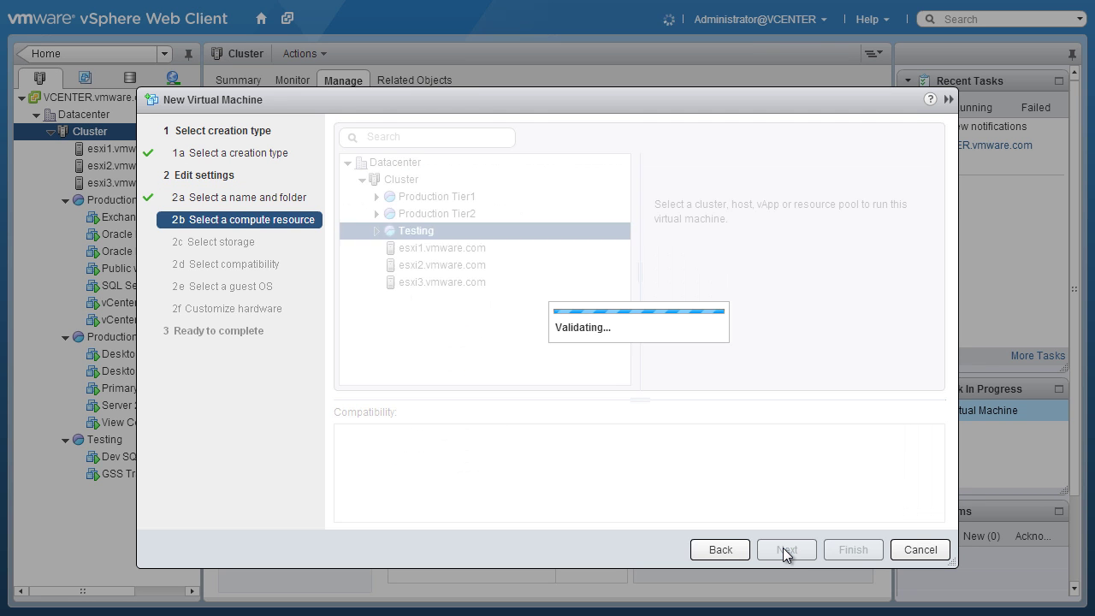
click(786, 549)
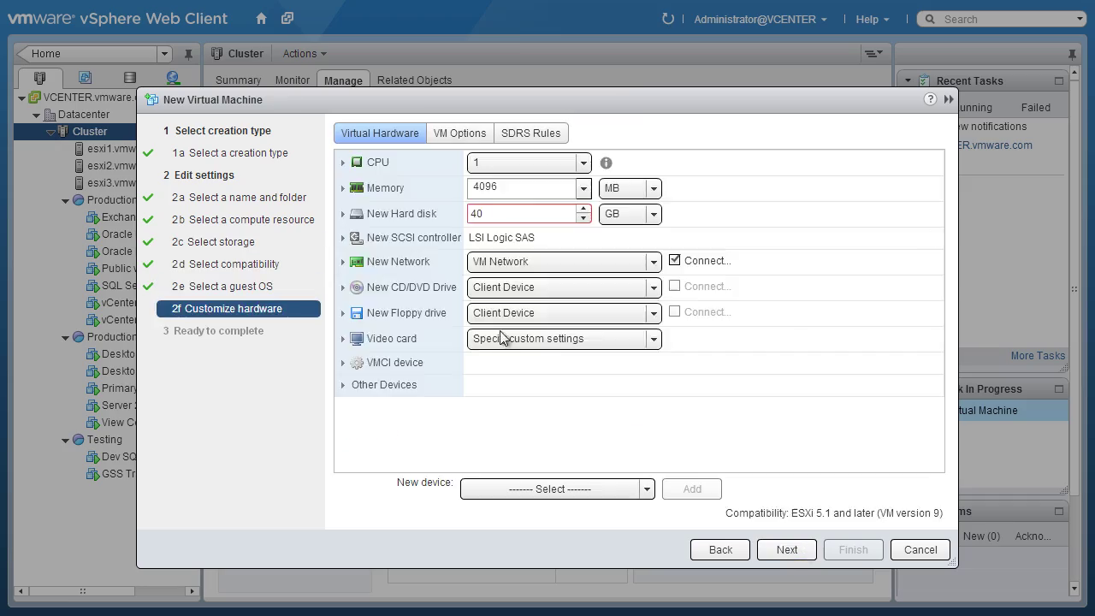
click(786, 549)
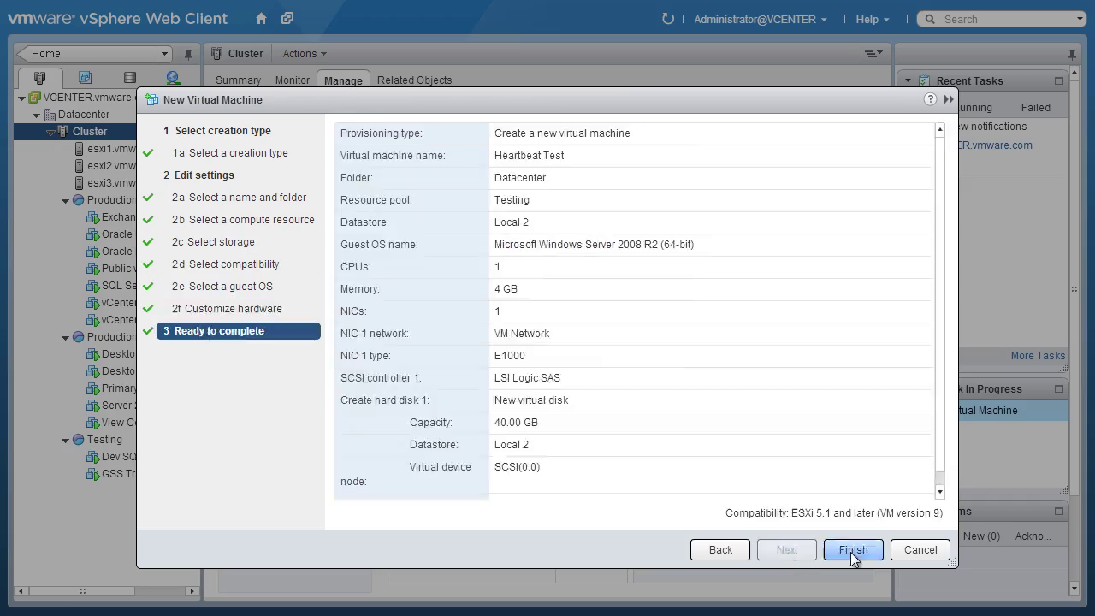
click(851, 549)
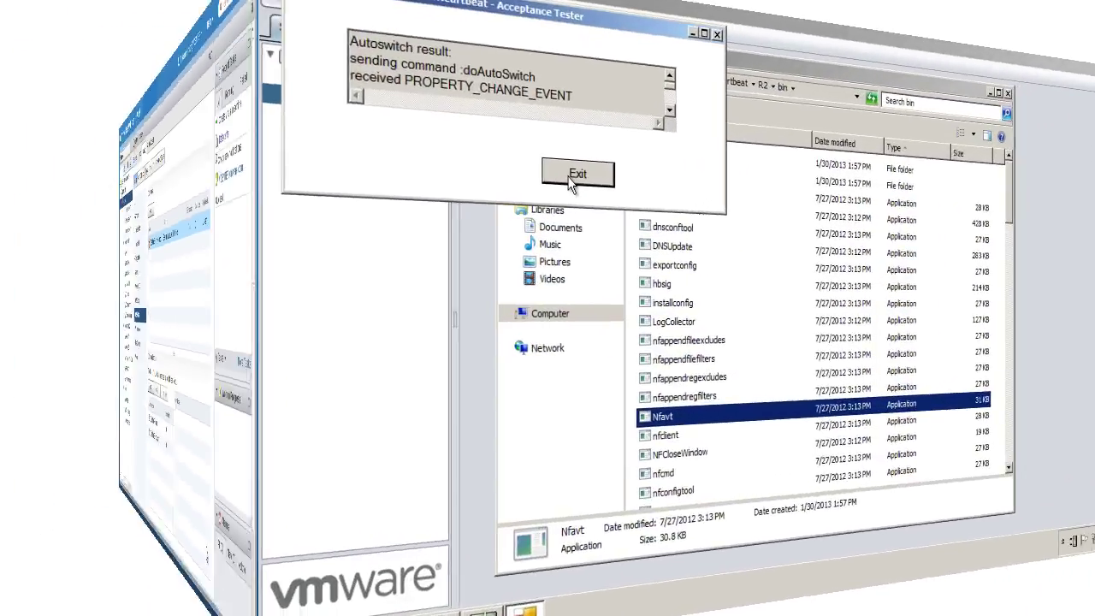
Close the Acceptance Tester and start VMware vCenter Server Heartbeat V6.5 from the tray icon.
click(572, 176)
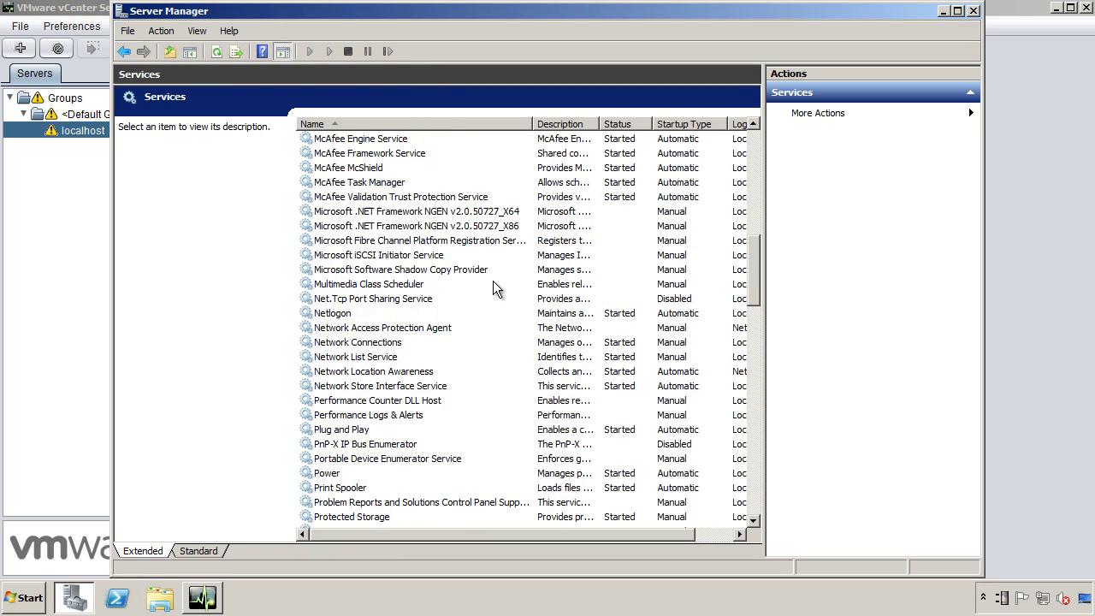
scroll(493, 281, down, 15)
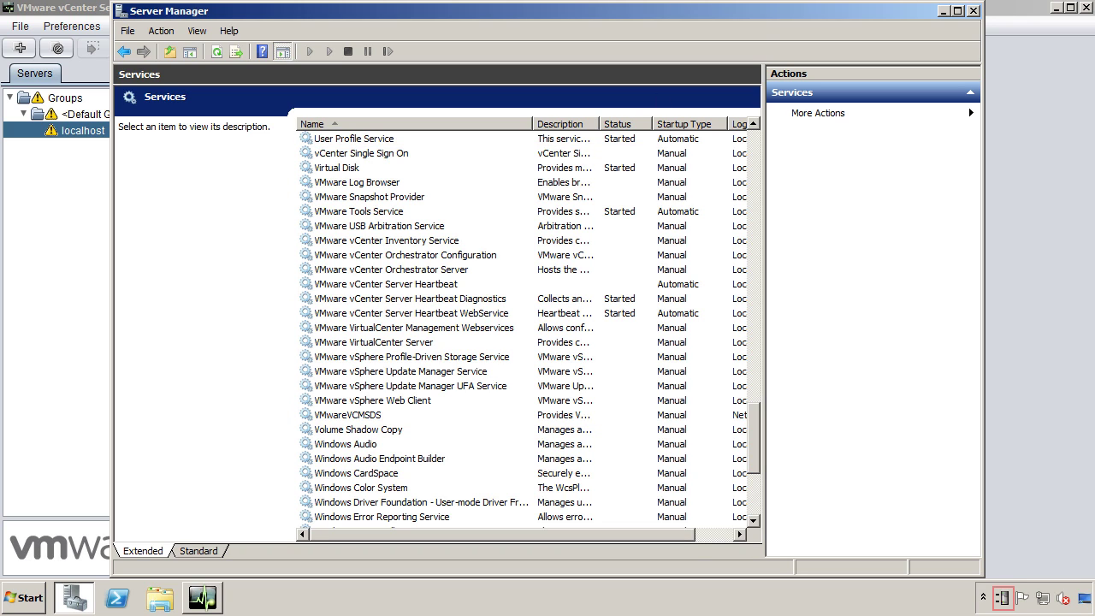
click(944, 17)
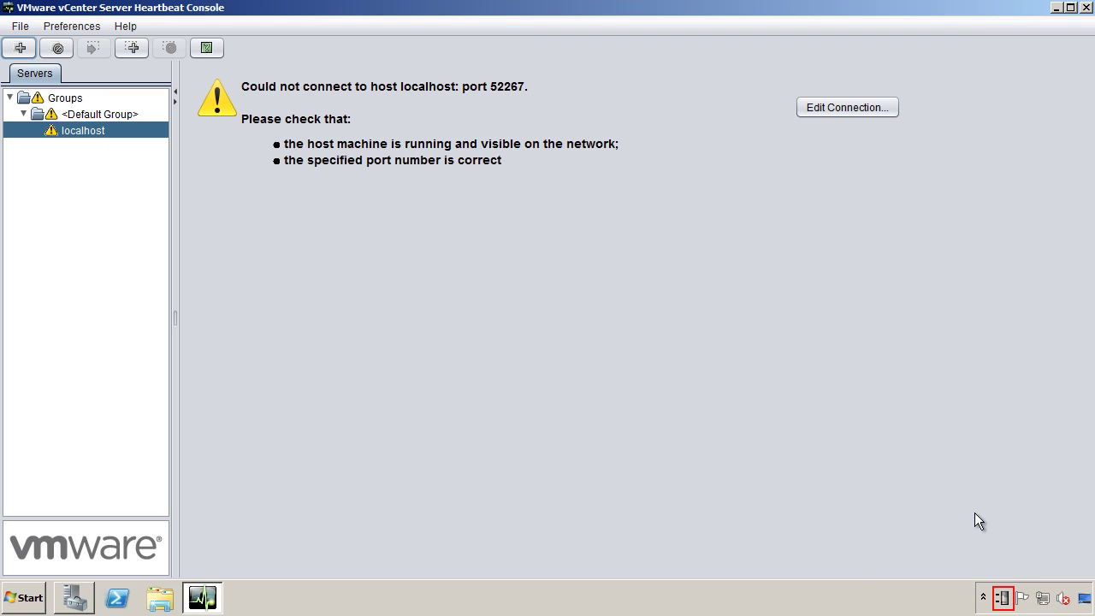
right_click(1001, 598)
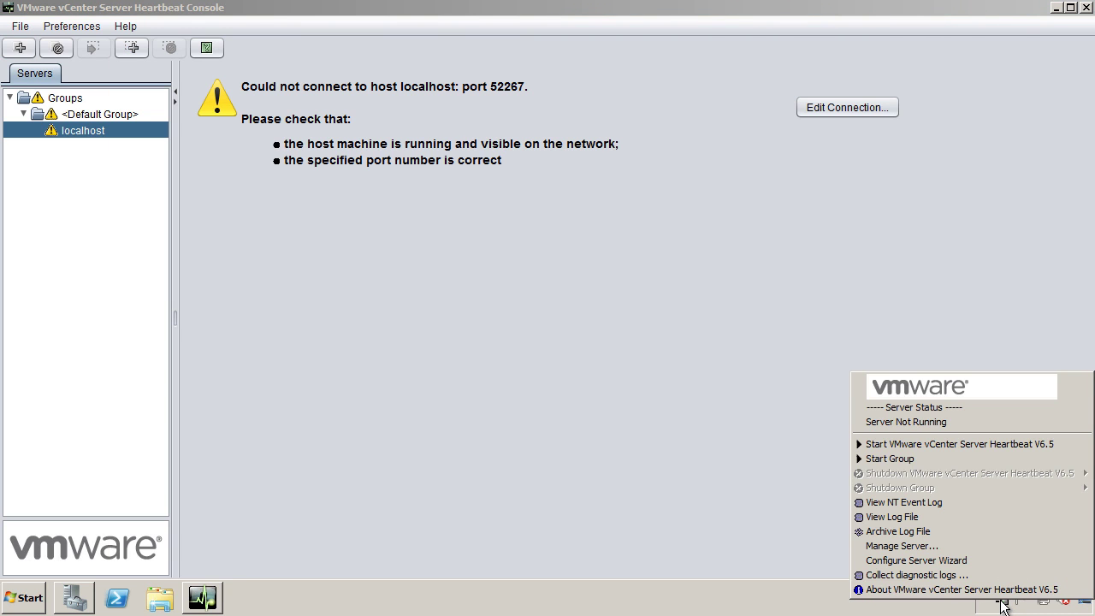
click(918, 446)
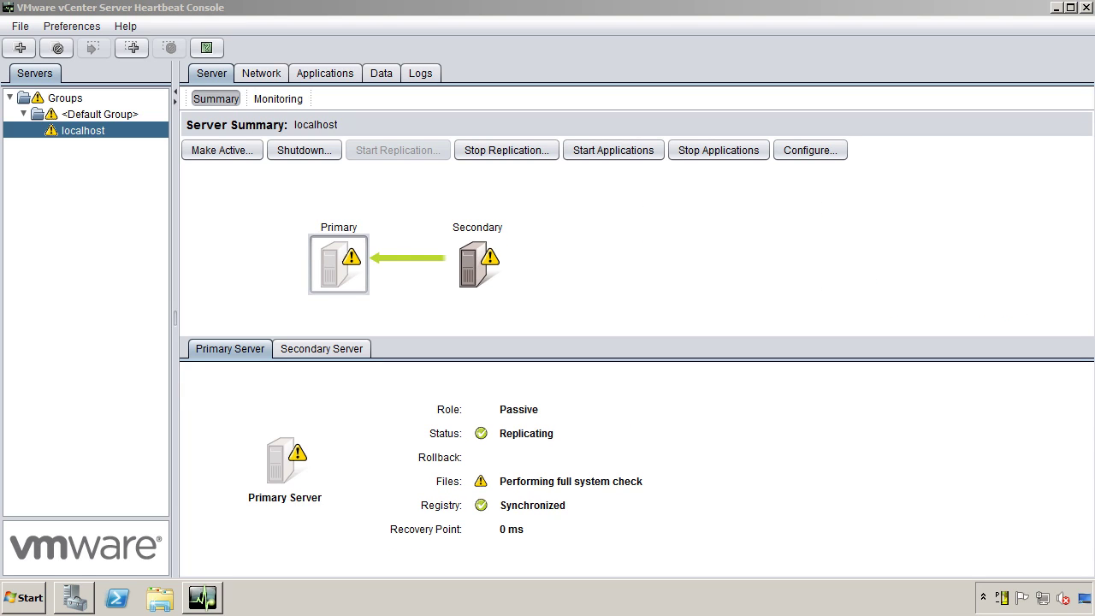
Check the Secondary and Primary details and watch the Full System Check complete on the Data tab.
click(468, 273)
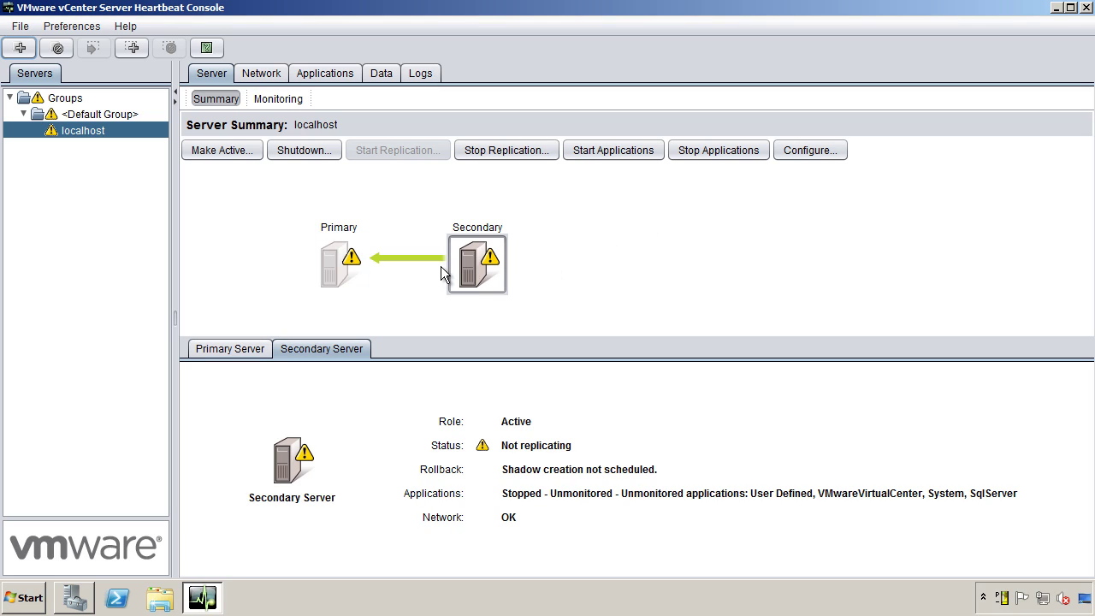
click(341, 273)
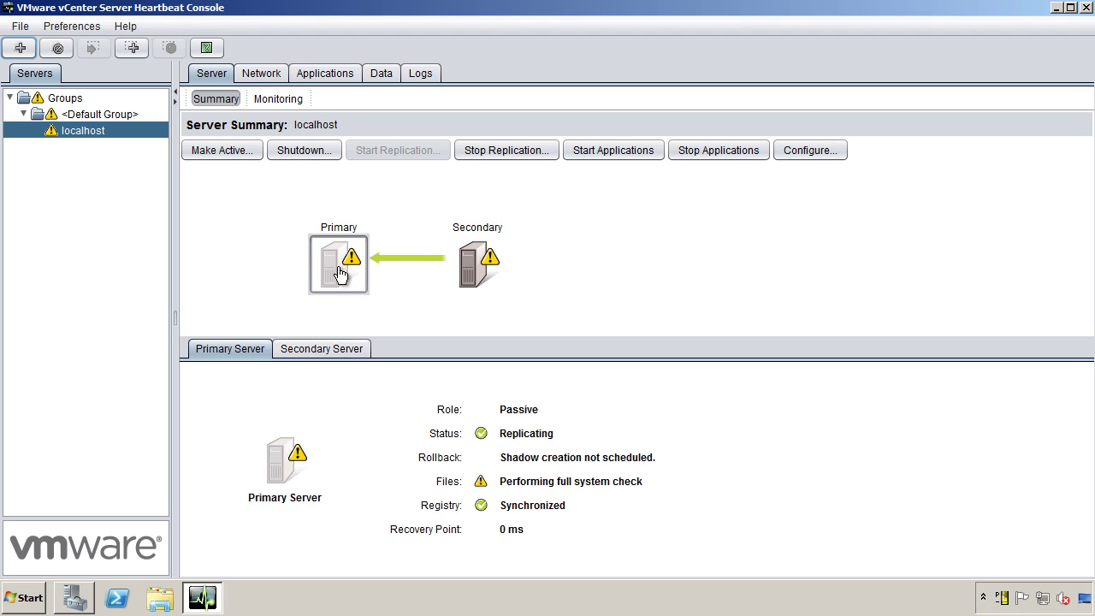
click(388, 72)
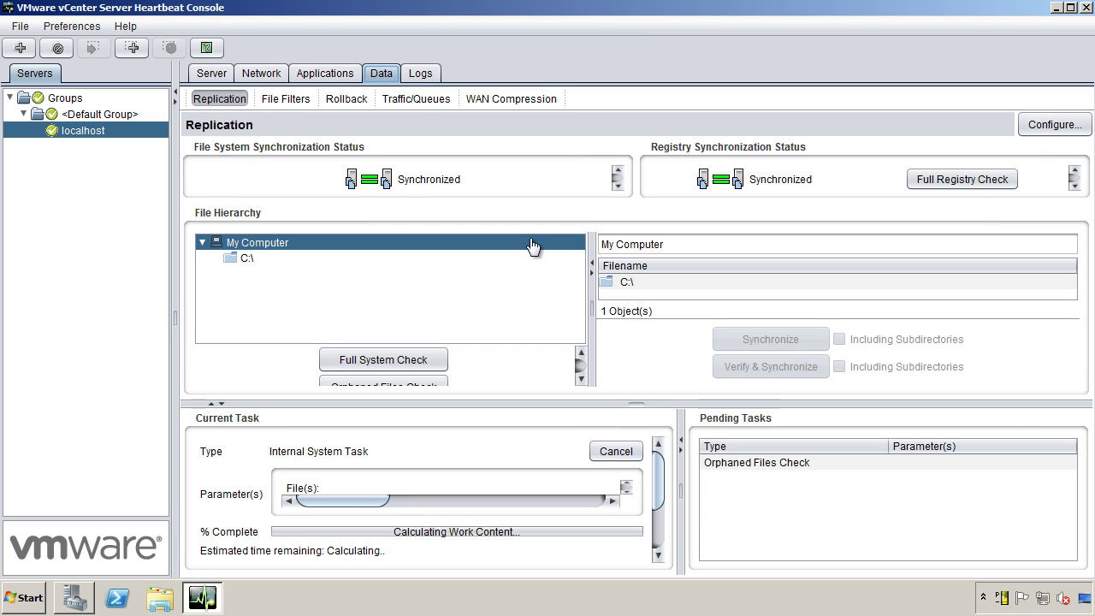
click(219, 75)
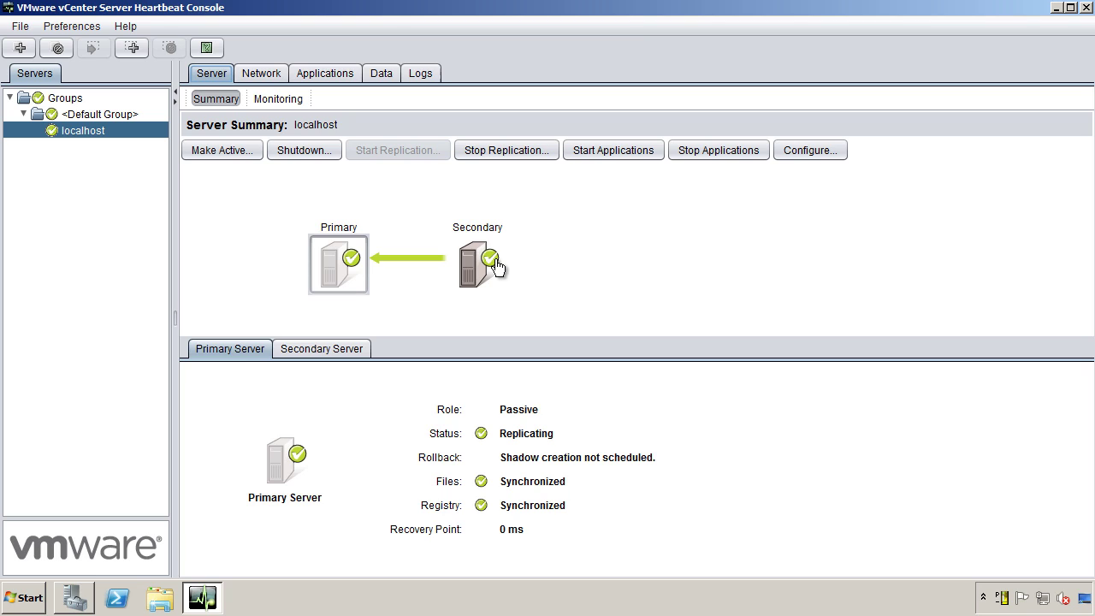
Make the Primary server active again and confirm the switchback.
click(494, 266)
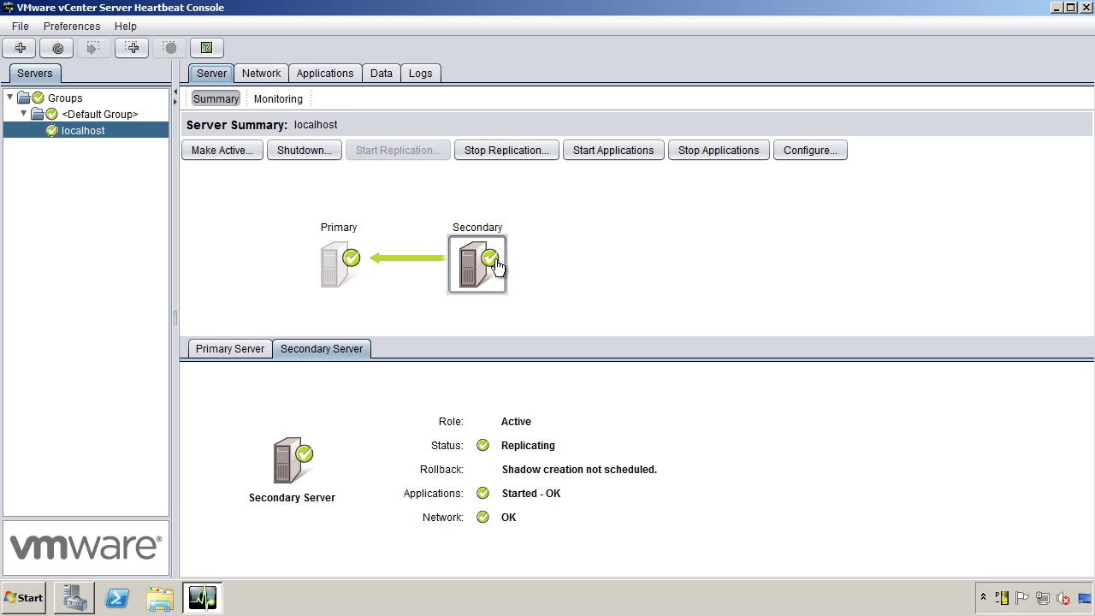
click(353, 254)
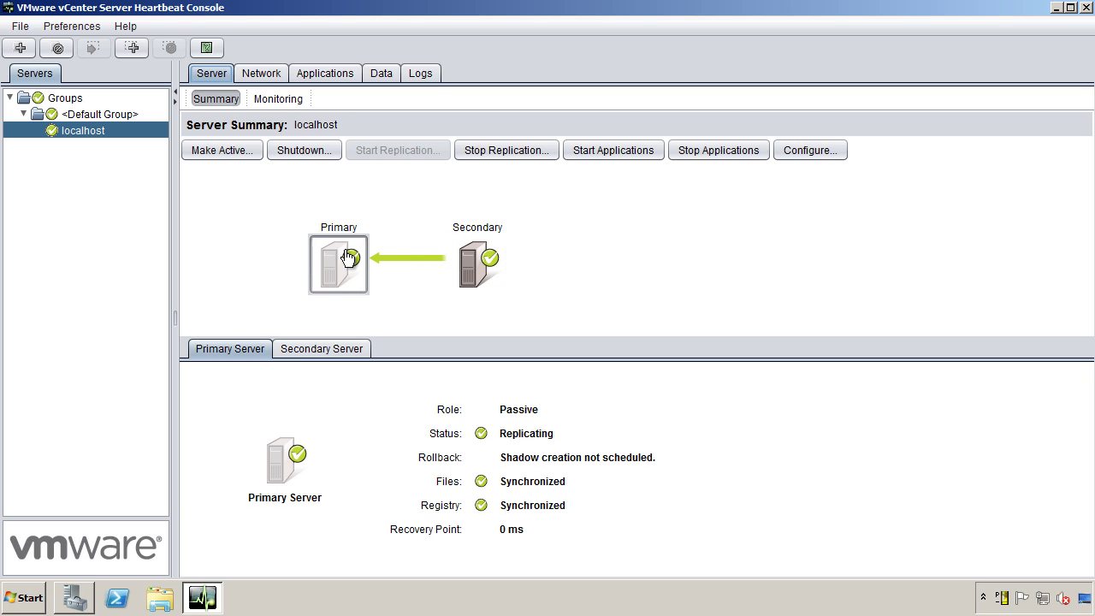
click(240, 152)
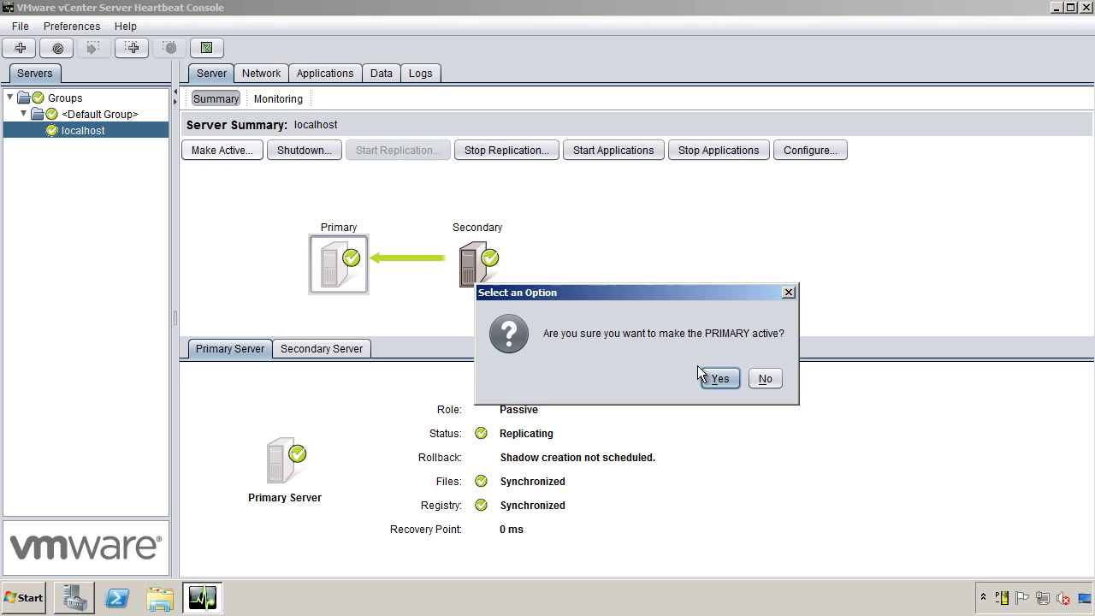
click(720, 378)
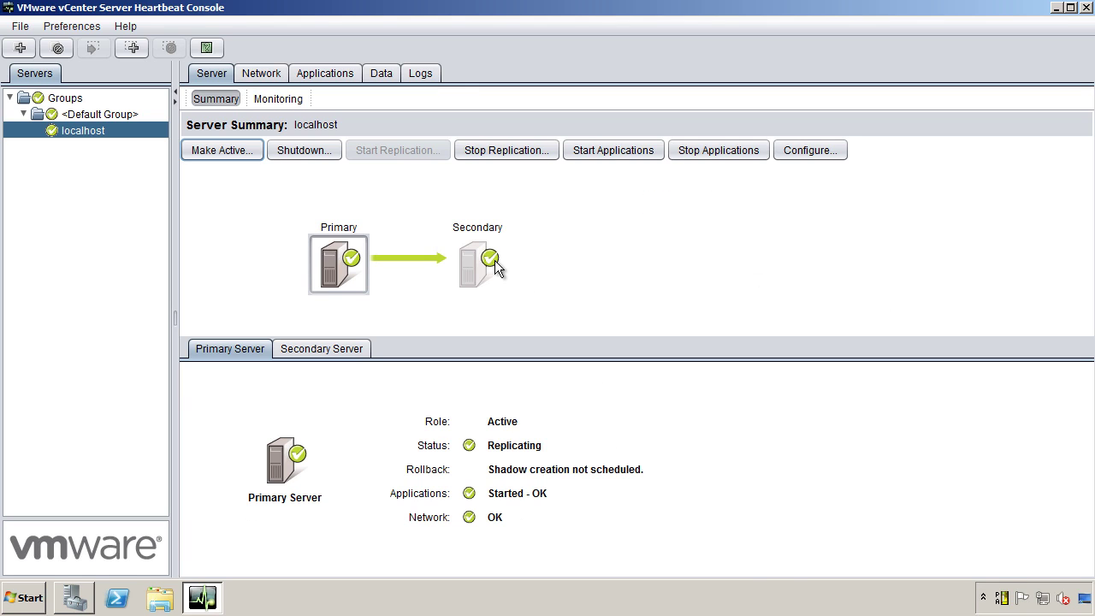
Verify the Secondary is passive and replication shows files and registry Synchronized.
click(480, 252)
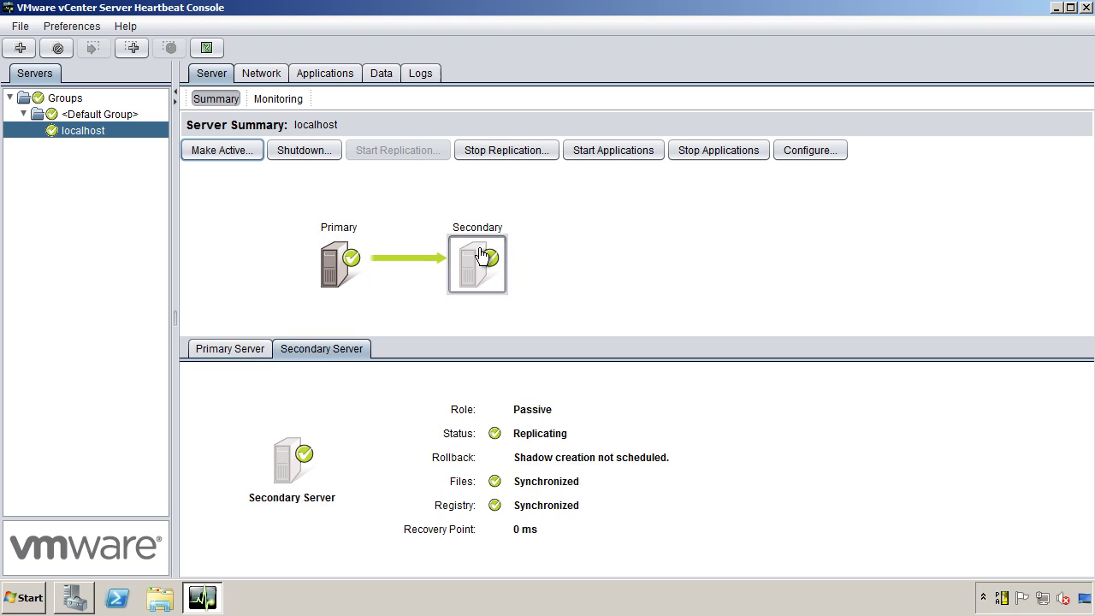
click(378, 73)
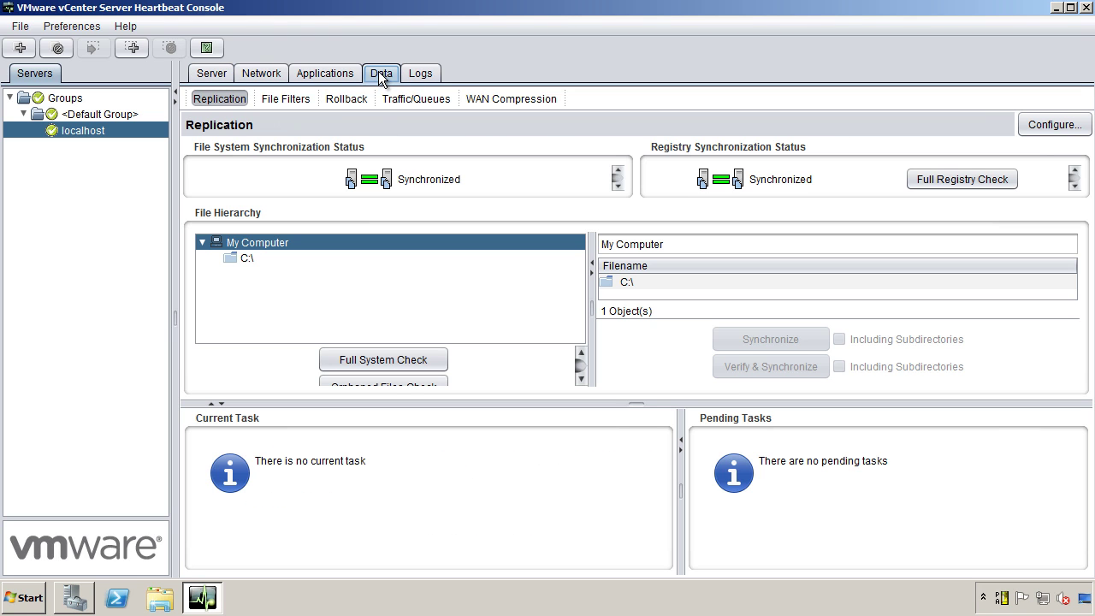
click(214, 75)
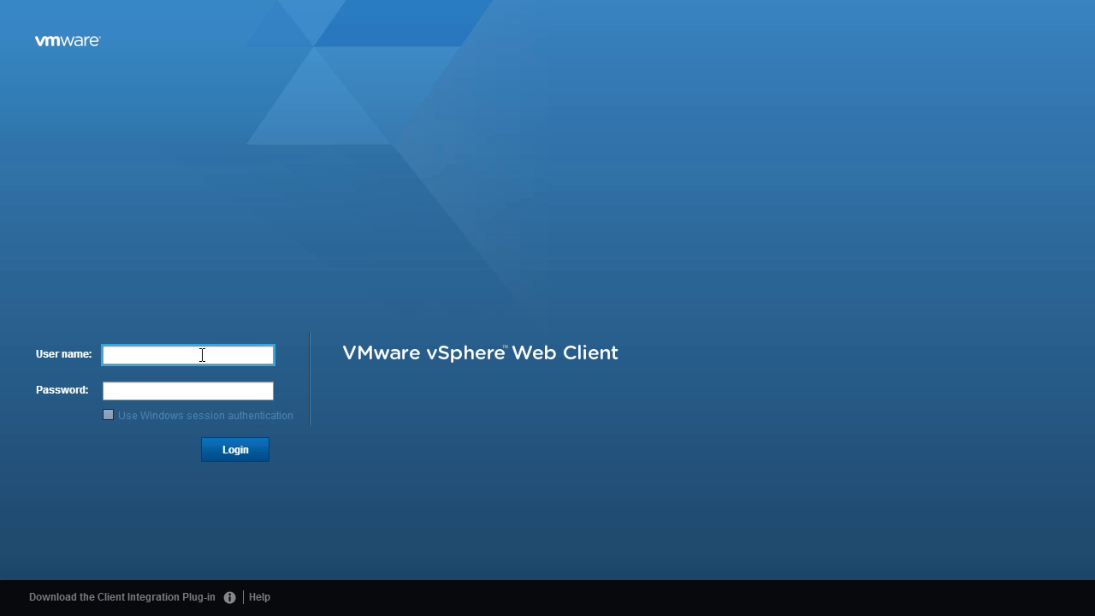
Sign in as Administrator and check Hosts and Clusters still lists Heartbeat Test under Testing.
text(Administrator)
key(Tab)
text(*********)
key(Return)
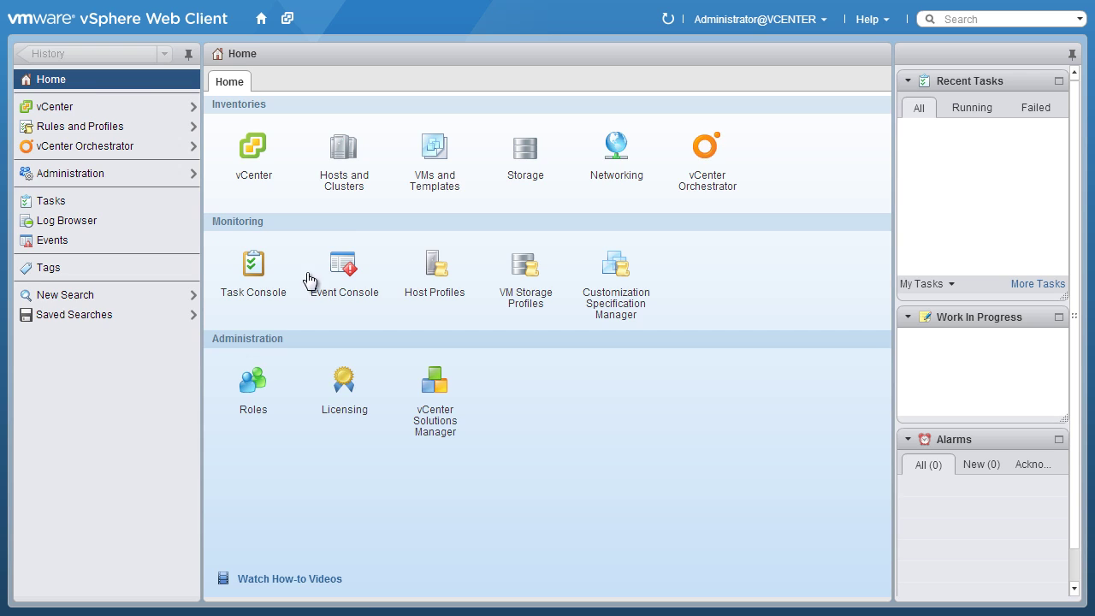
click(342, 157)
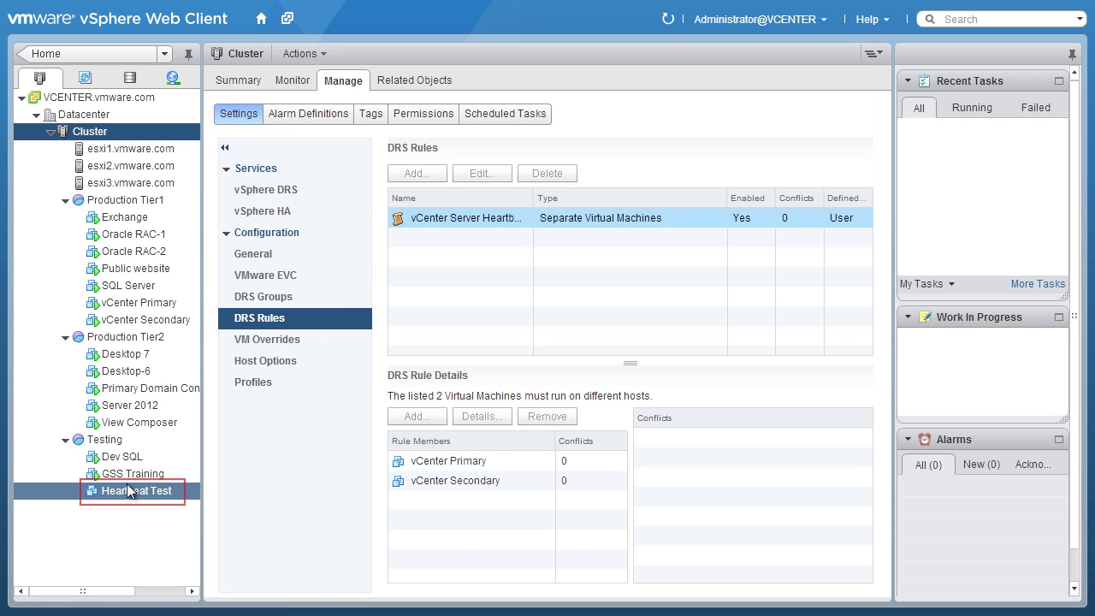